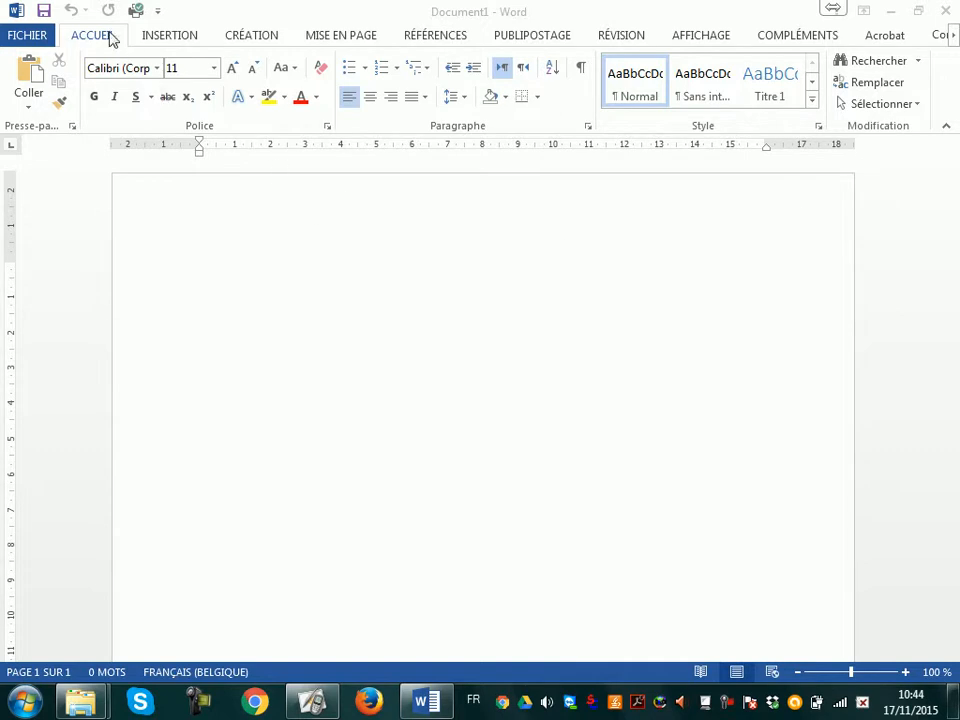
Set all four page margins to 1 cm for the whole document and reapply them from the last custom margin setting
{"action": "left_click", "coordinate": [342, 42]}
{"action": "left_click", "coordinate": [27, 104]}
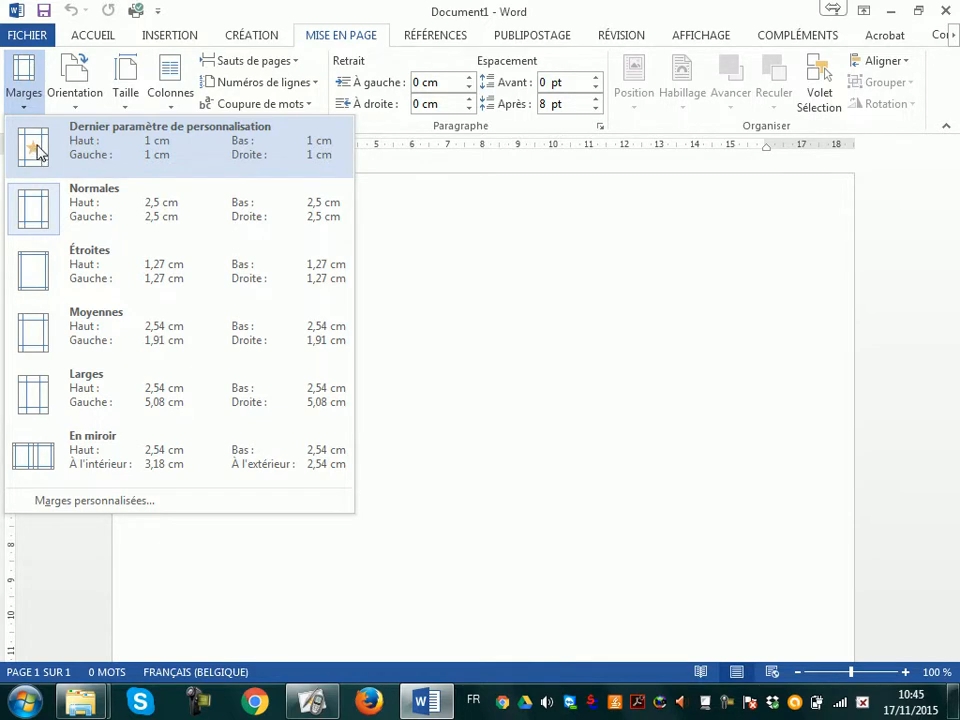
{"action": "left_click", "coordinate": [130, 502]}
{"action": "left_click", "coordinate": [360, 164]}
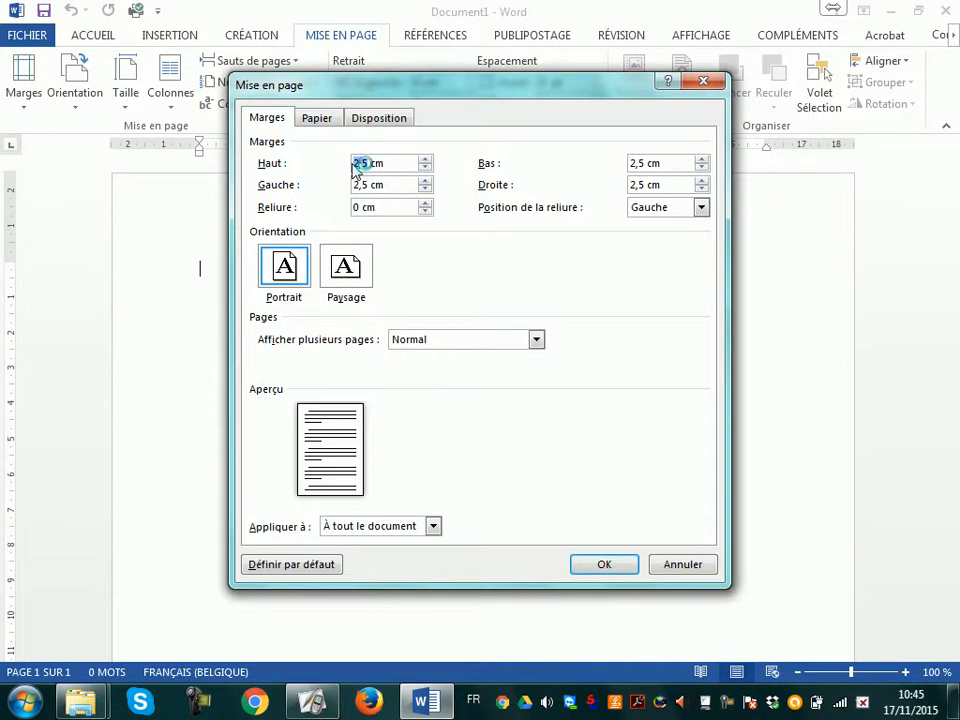
{"action": "type", "text": "1"}
{"action": "left_click_drag", "start_coordinate": [413, 165], "coordinate": [249, 180]}
{"action": "key", "text": "Tab"}
{"action": "type", "text": "1"}
{"action": "key", "text": "Tab"}
{"action": "type", "text": "1"}
{"action": "key", "text": "Tab"}
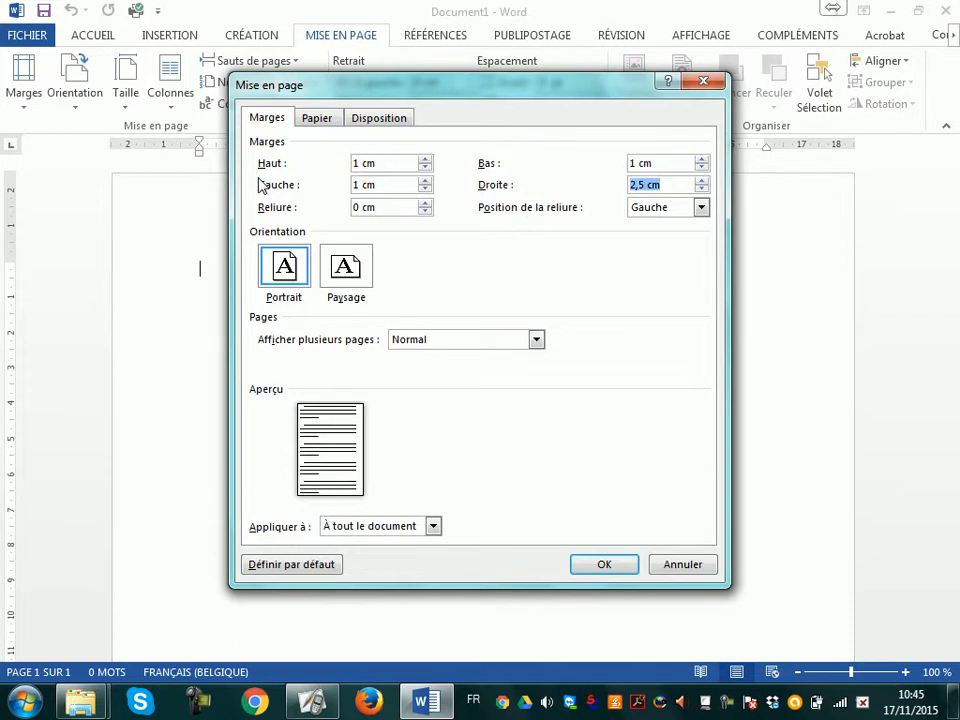
{"action": "type", "text": "1"}
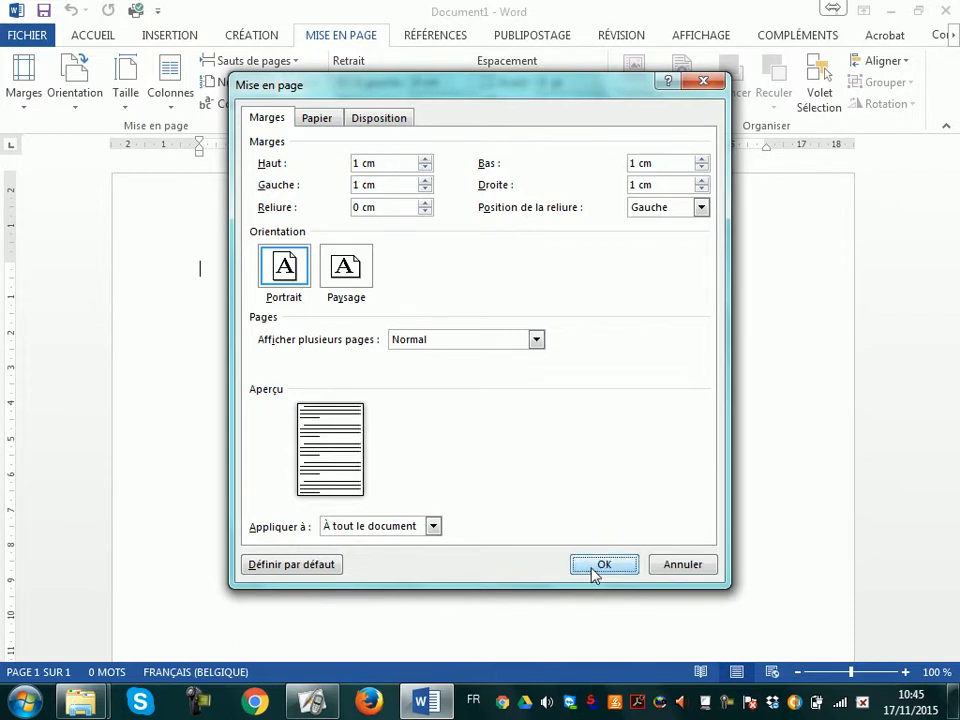
{"action": "left_click", "coordinate": [598, 569]}
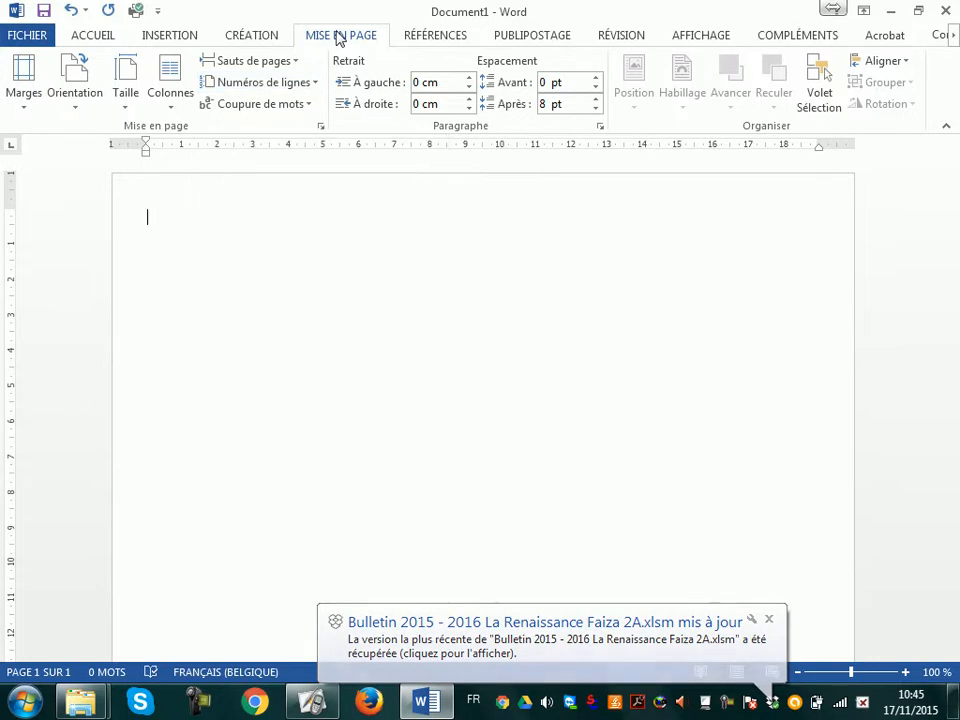
{"action": "left_click", "coordinate": [22, 66]}
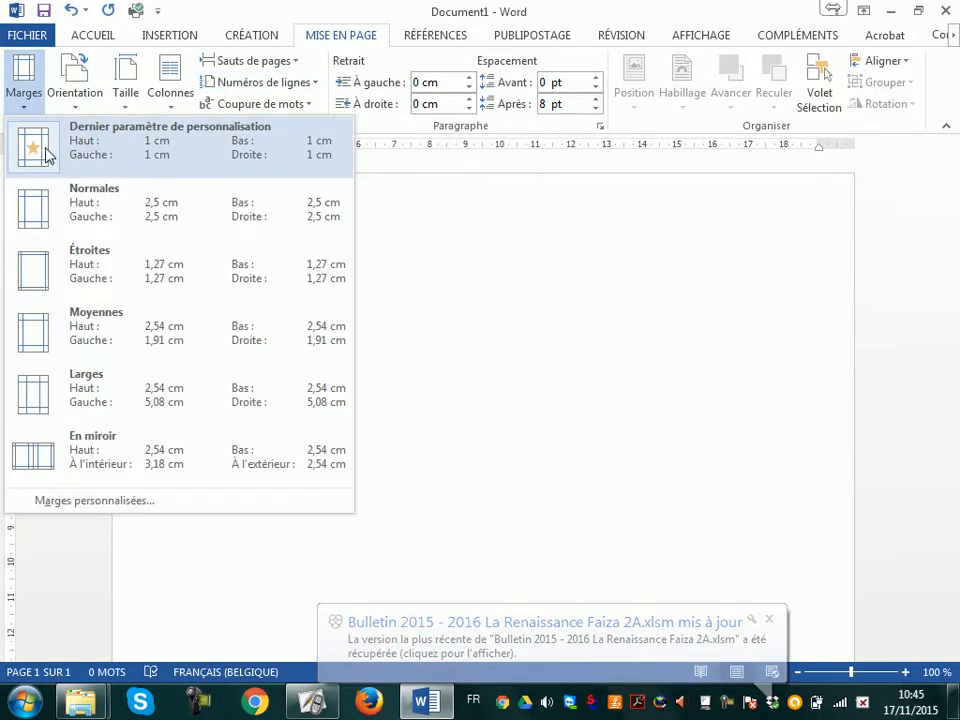
{"action": "left_click", "coordinate": [48, 155]}
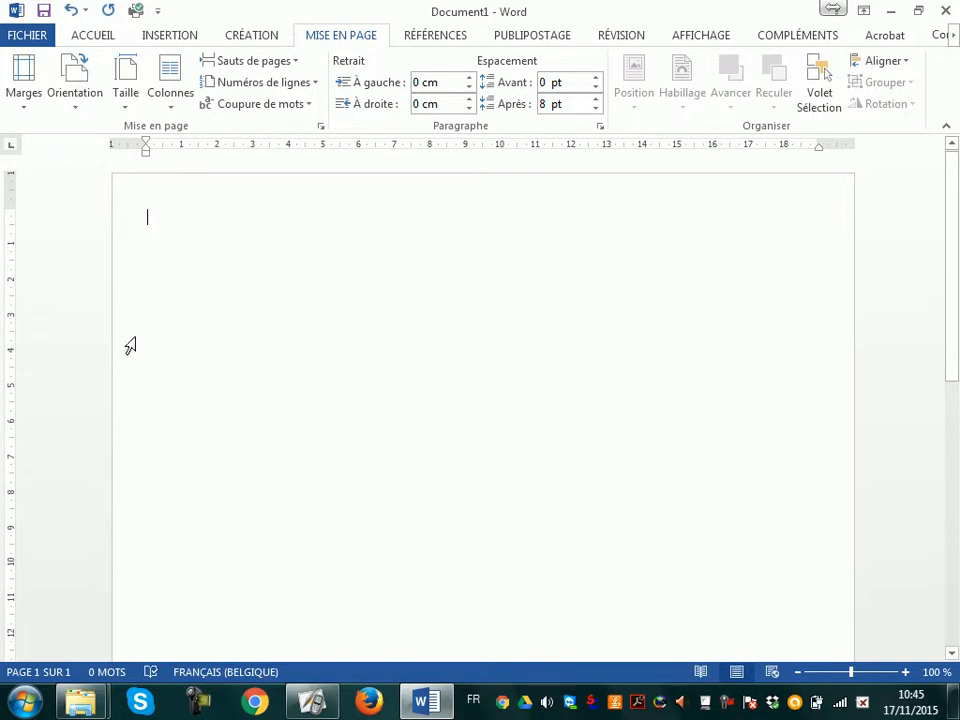
Close the current document and create a new blank document
{"action": "key", "text": "alt+F4"}
{"action": "left_click", "coordinate": [481, 388]}
{"action": "left_click", "coordinate": [34, 37]}
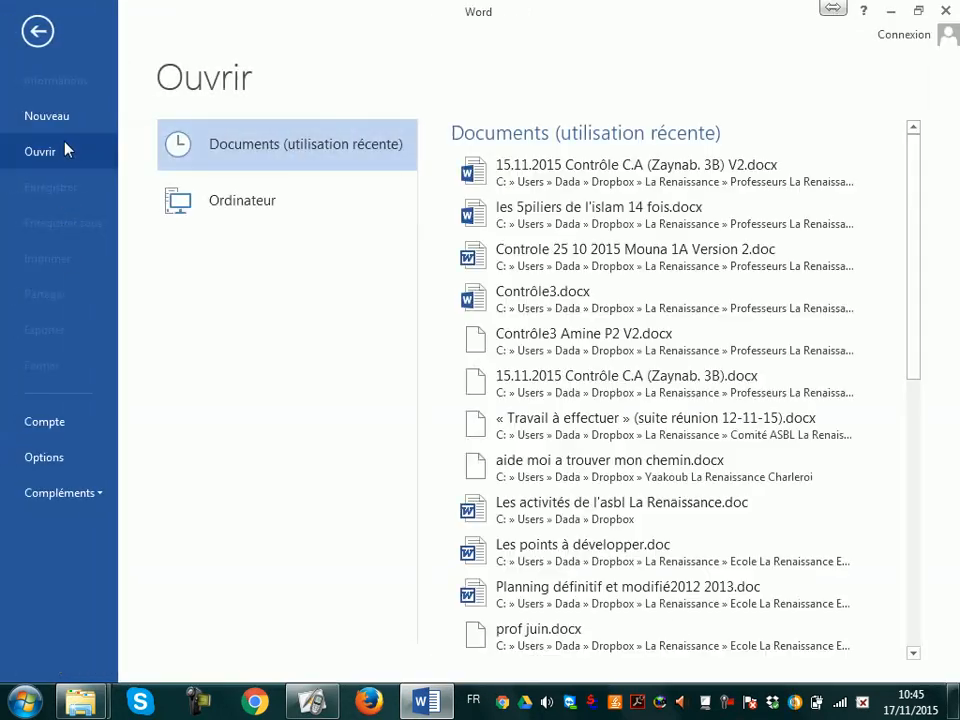
{"action": "left_click", "coordinate": [50, 118]}
{"action": "left_click", "coordinate": [297, 241]}
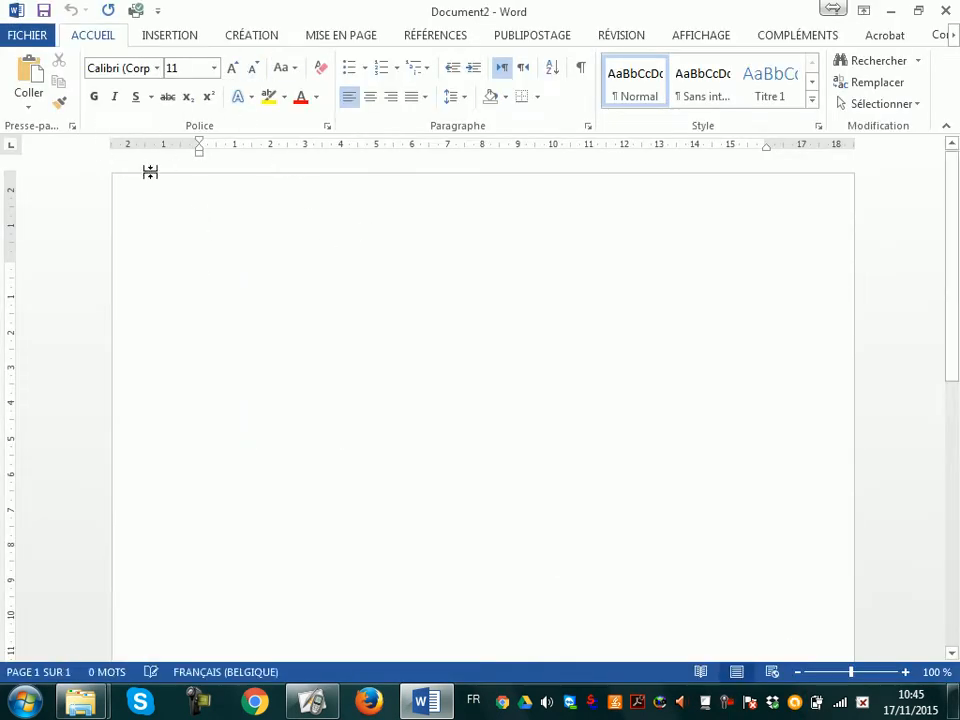
Apply the last custom margins of 1 cm on all sides and set the paragraph direction to right-to-left
{"action": "left_click", "coordinate": [357, 44]}
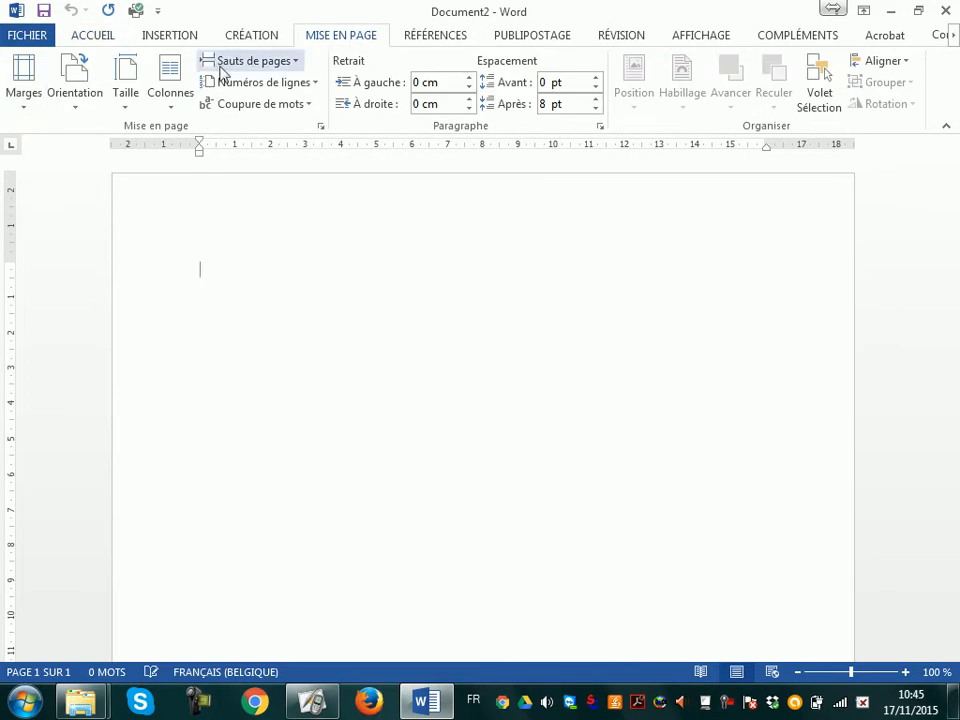
{"action": "left_click", "coordinate": [33, 100]}
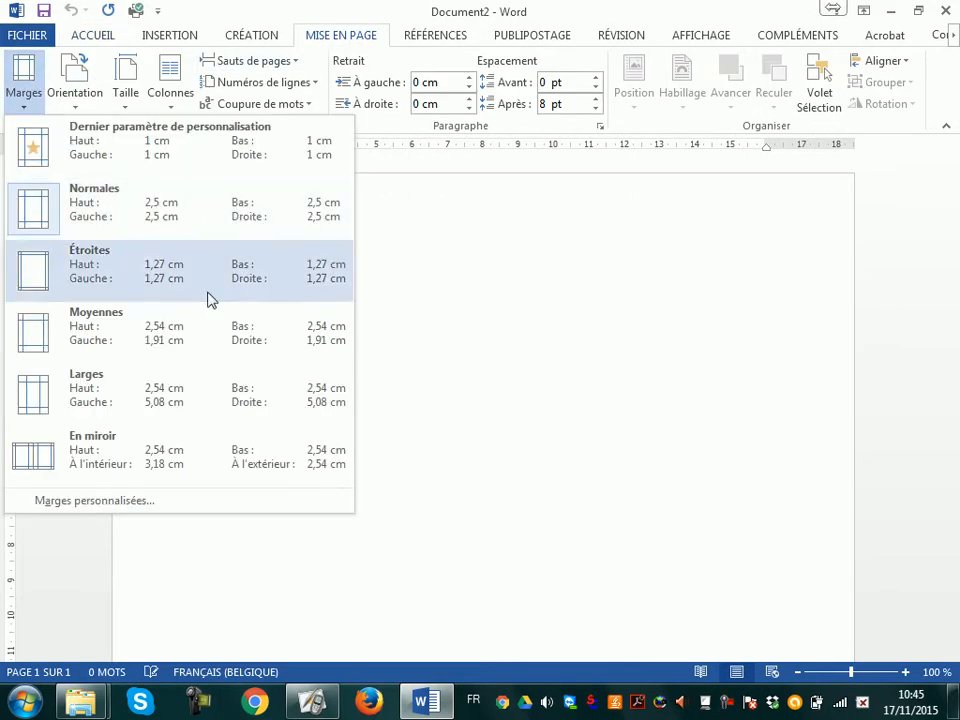
{"action": "left_click", "coordinate": [40, 158]}
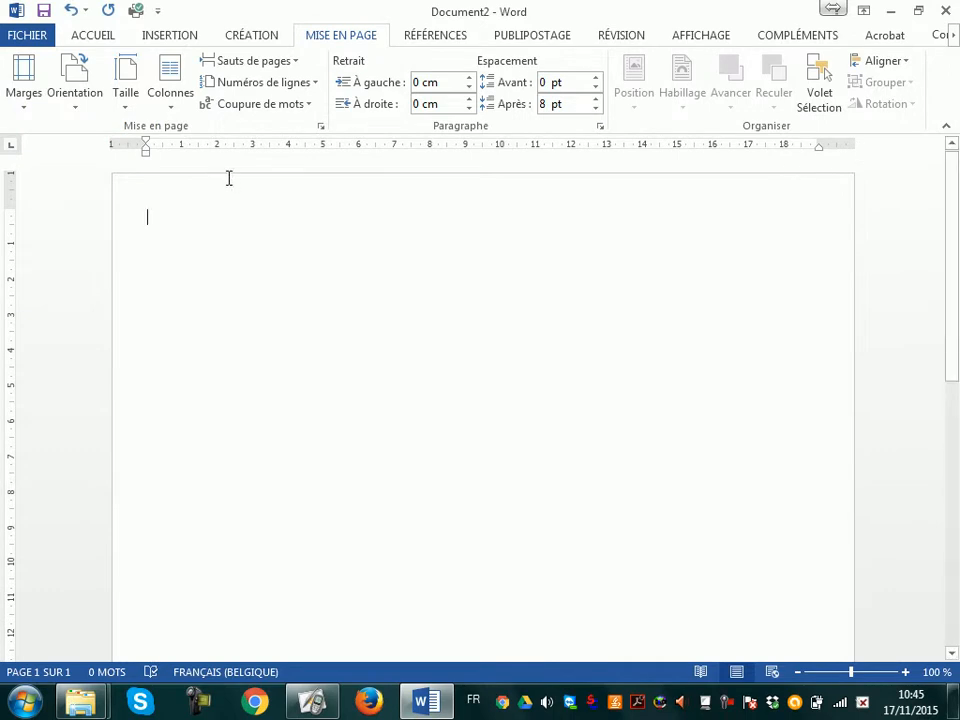
{"action": "left_click", "coordinate": [96, 38]}
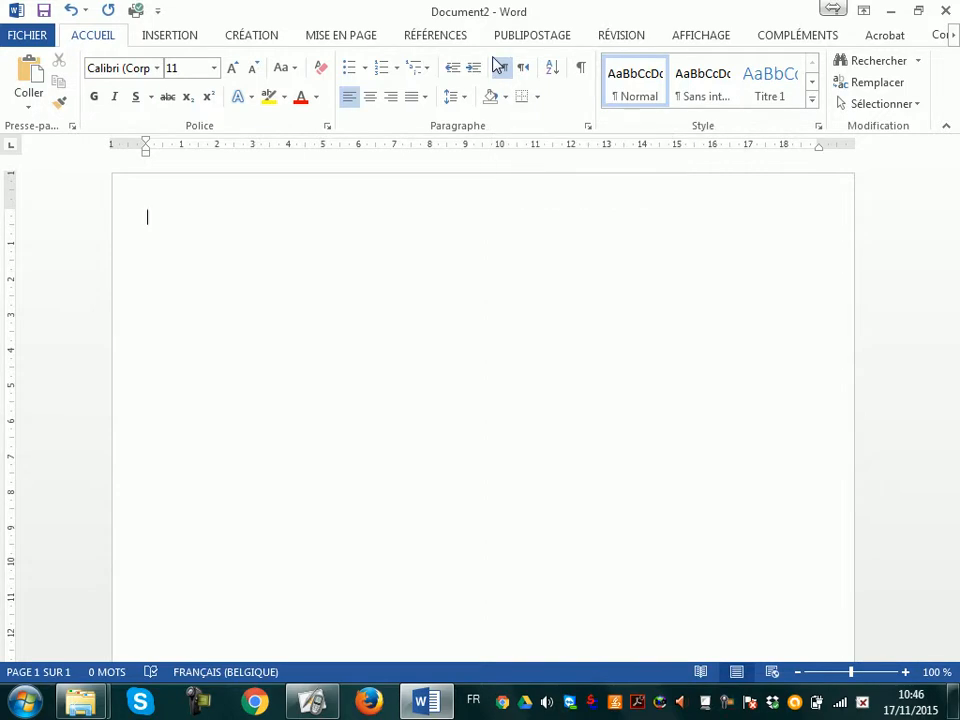
{"action": "left_click", "coordinate": [524, 69]}
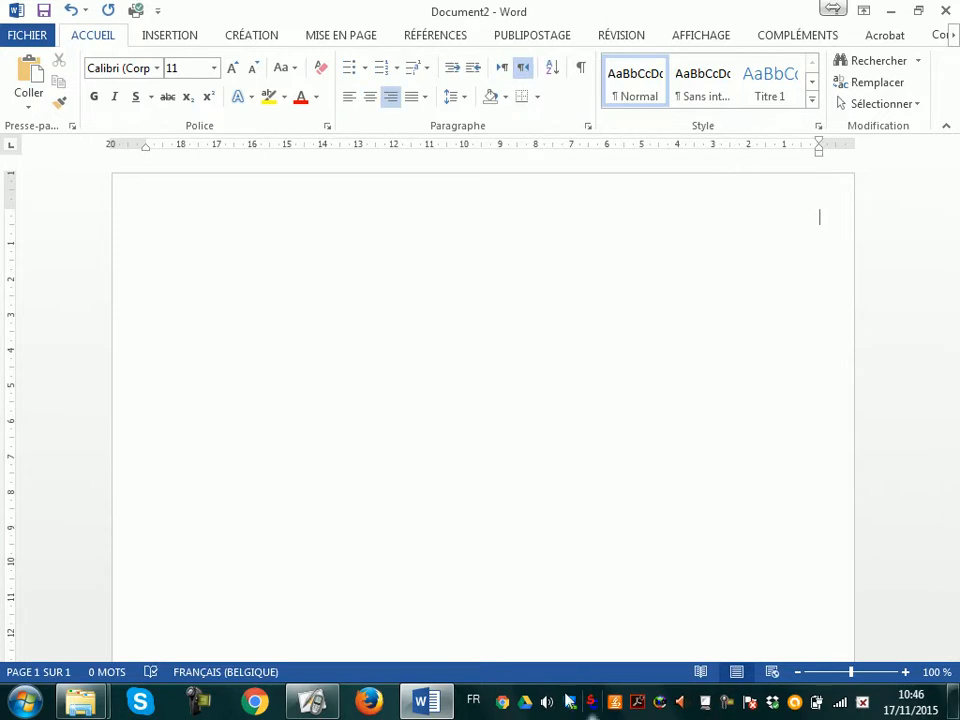
Examine the installed input languages and the Arabe (Maroc) keyboard options in the Windows text services settings, leaving them as they are
{"action": "left_click", "coordinate": [473, 702]}
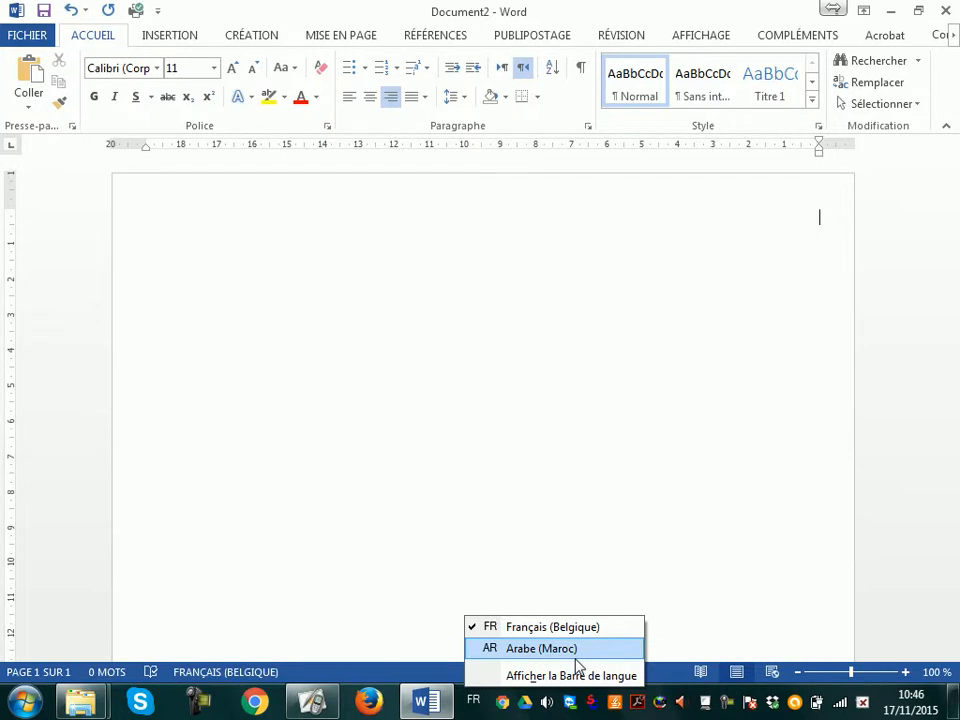
{"action": "right_click", "coordinate": [472, 703]}
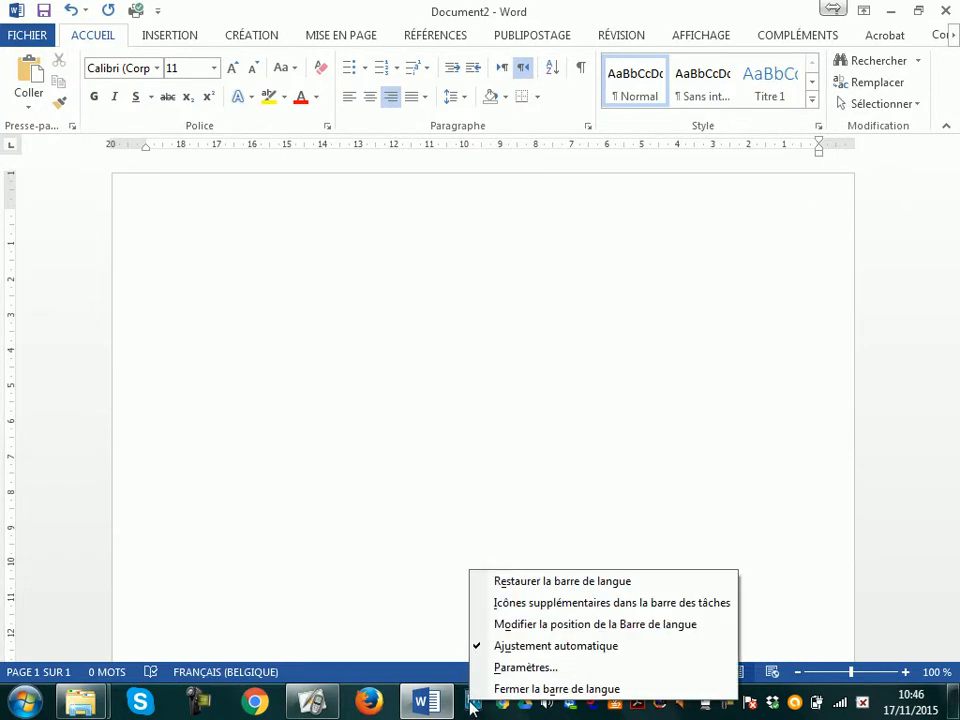
{"action": "left_click", "coordinate": [473, 703]}
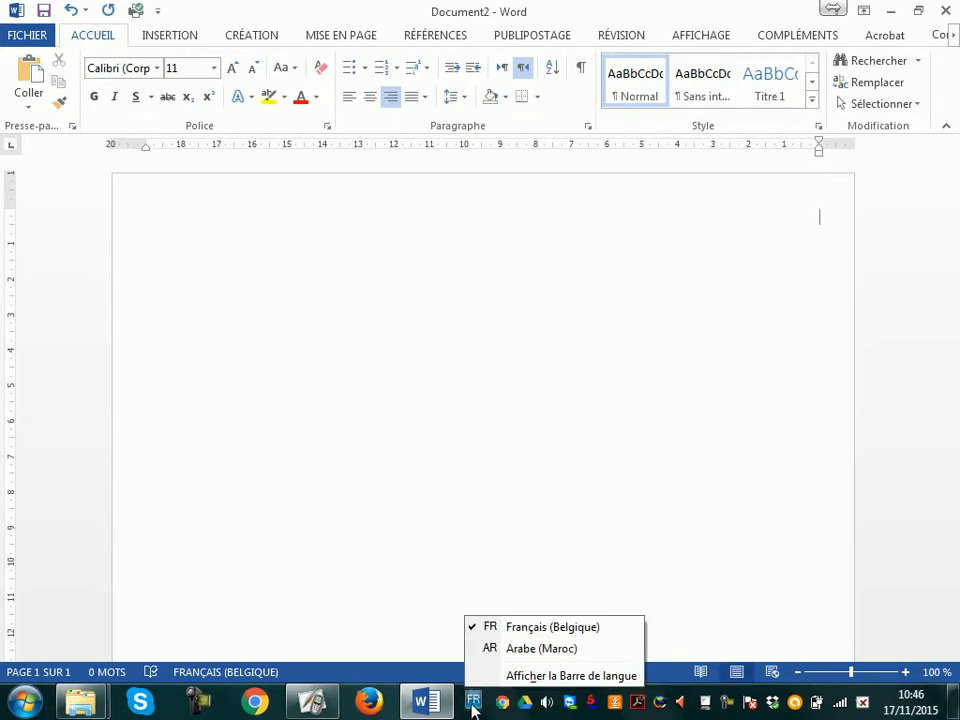
{"action": "right_click", "coordinate": [473, 703]}
{"action": "left_click", "coordinate": [550, 670]}
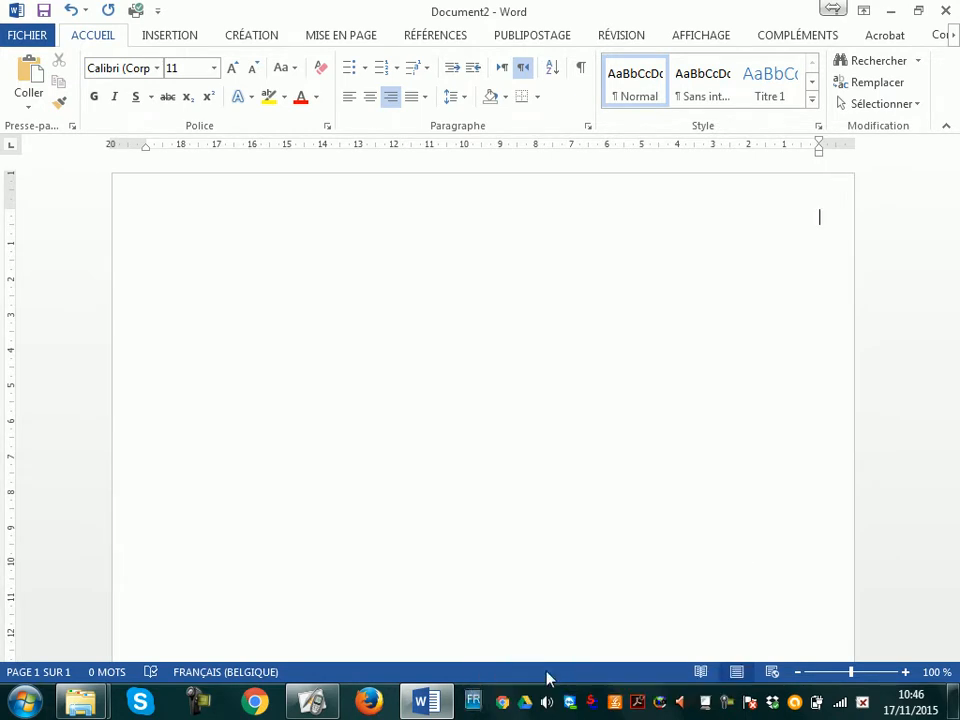
{"action": "left_click_drag", "start_coordinate": [264, 30], "coordinate": [507, 70]}
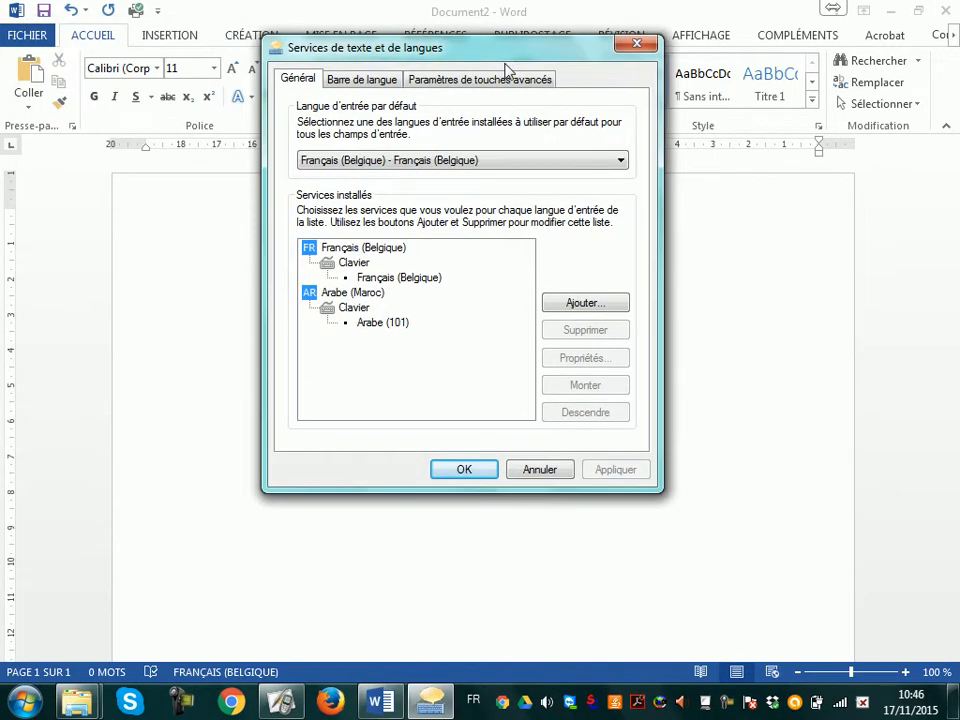
{"action": "left_click", "coordinate": [585, 302]}
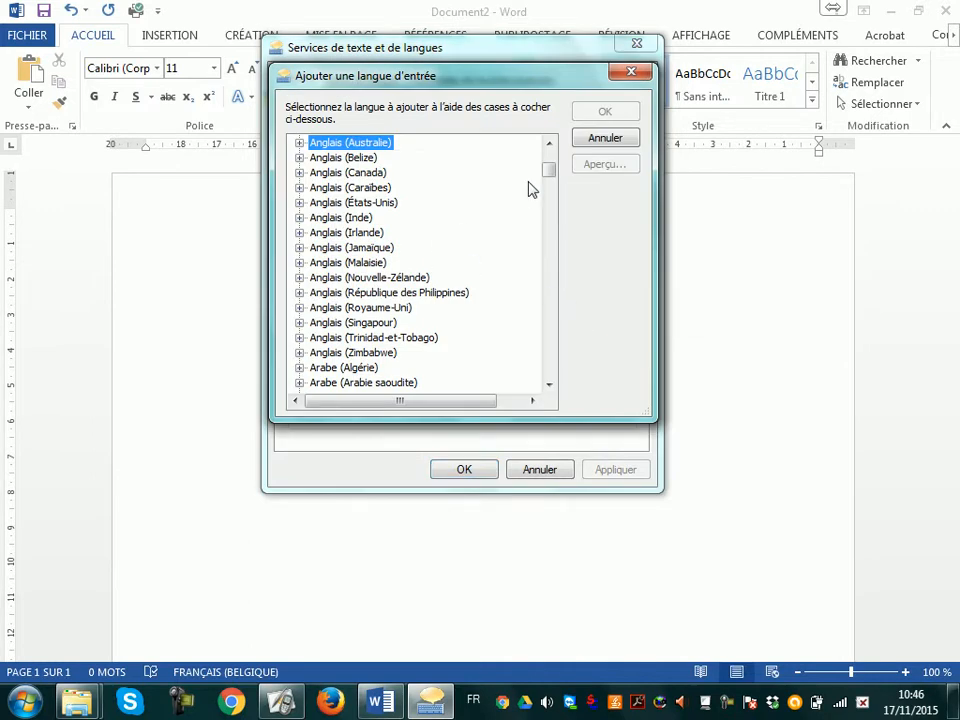
{"action": "left_click_drag", "start_coordinate": [549, 177], "coordinate": [549, 189]}
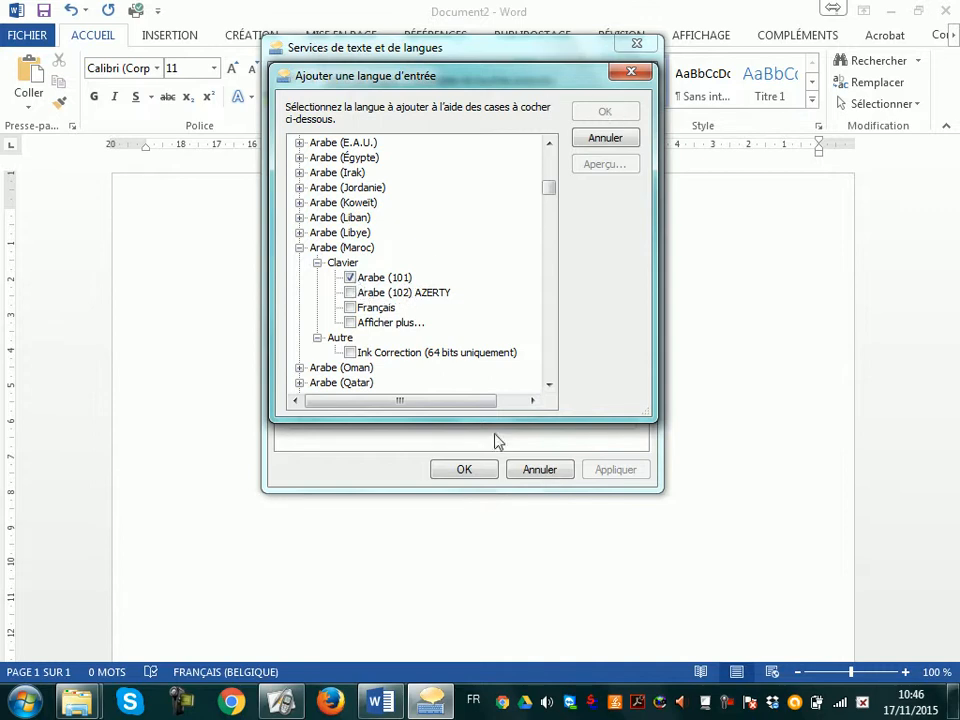
{"action": "left_click", "coordinate": [632, 73]}
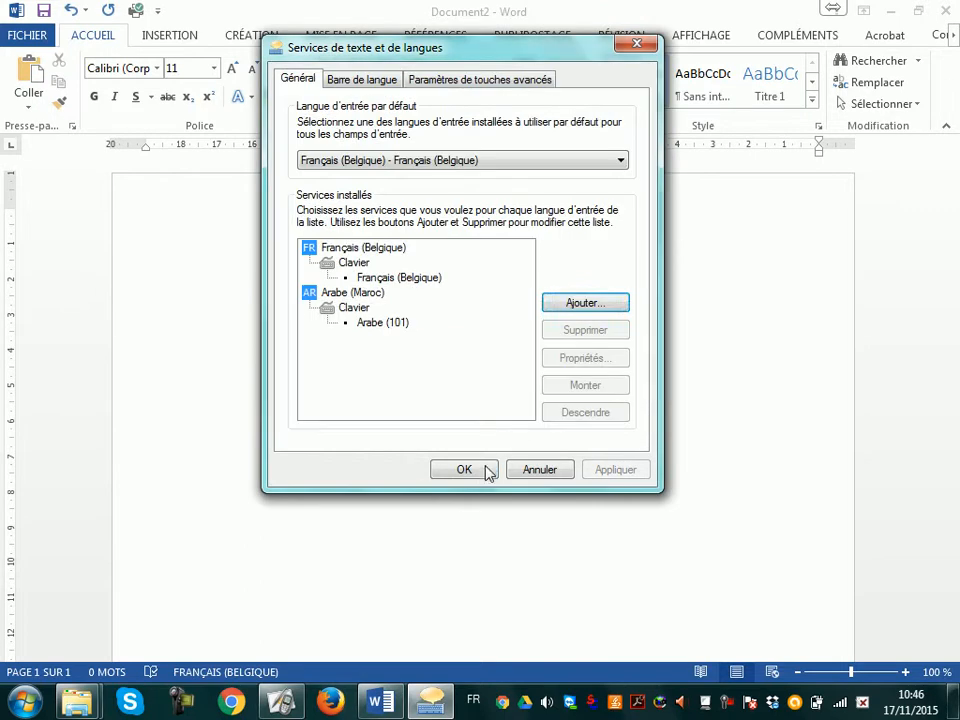
{"action": "left_click", "coordinate": [481, 476]}
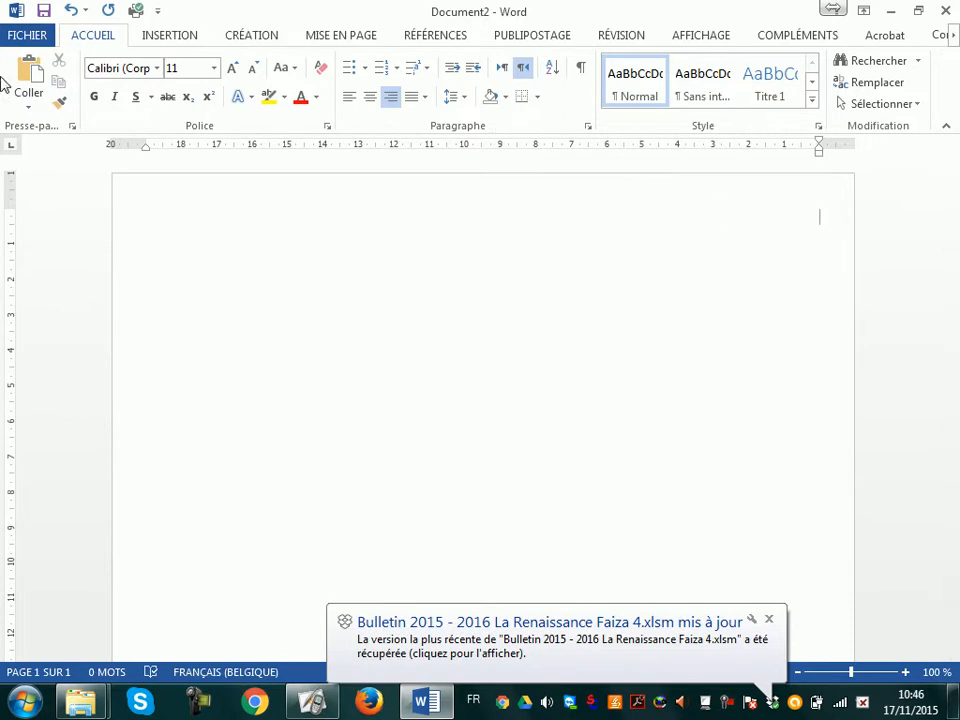
Save the document to the desktop (Bureau) as a Word document named "test tableau"
{"action": "left_click", "coordinate": [40, 40]}
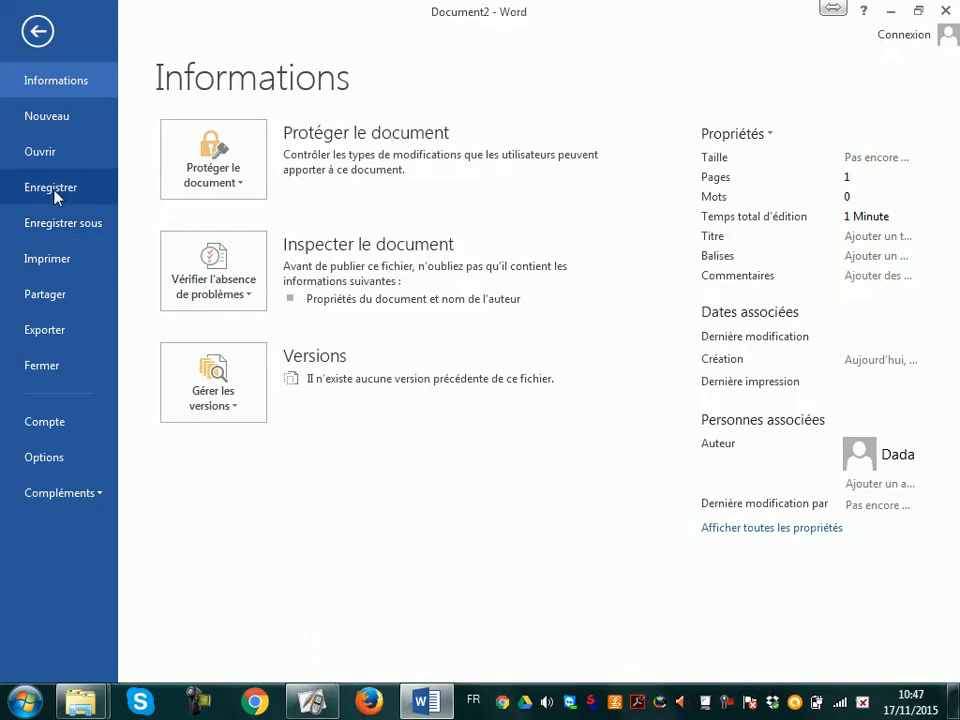
{"action": "left_click", "coordinate": [56, 192]}
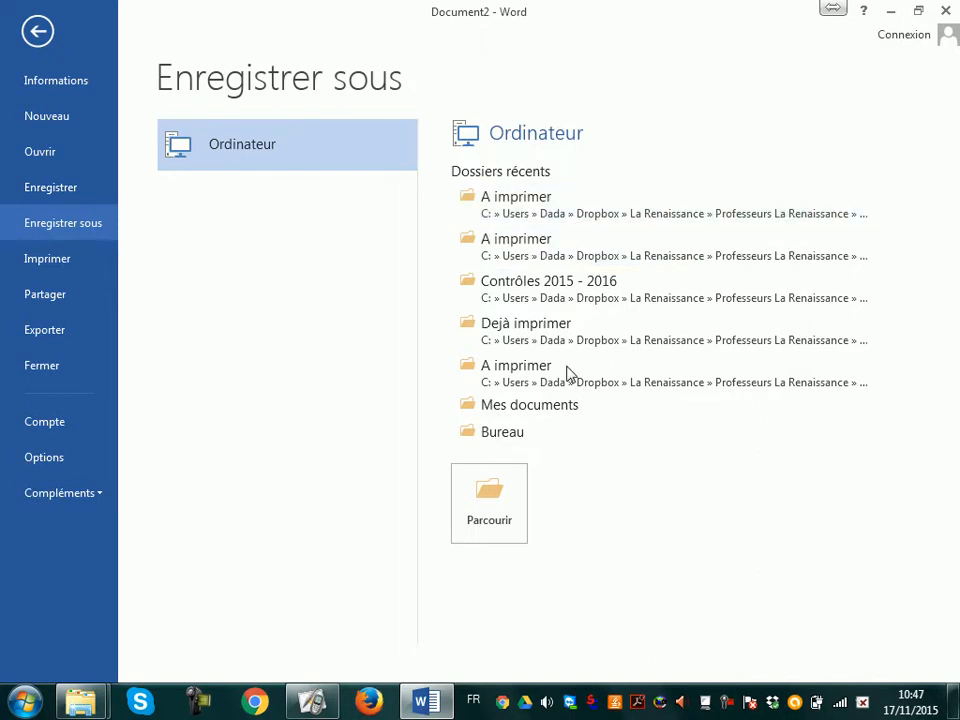
{"action": "left_click", "coordinate": [505, 436]}
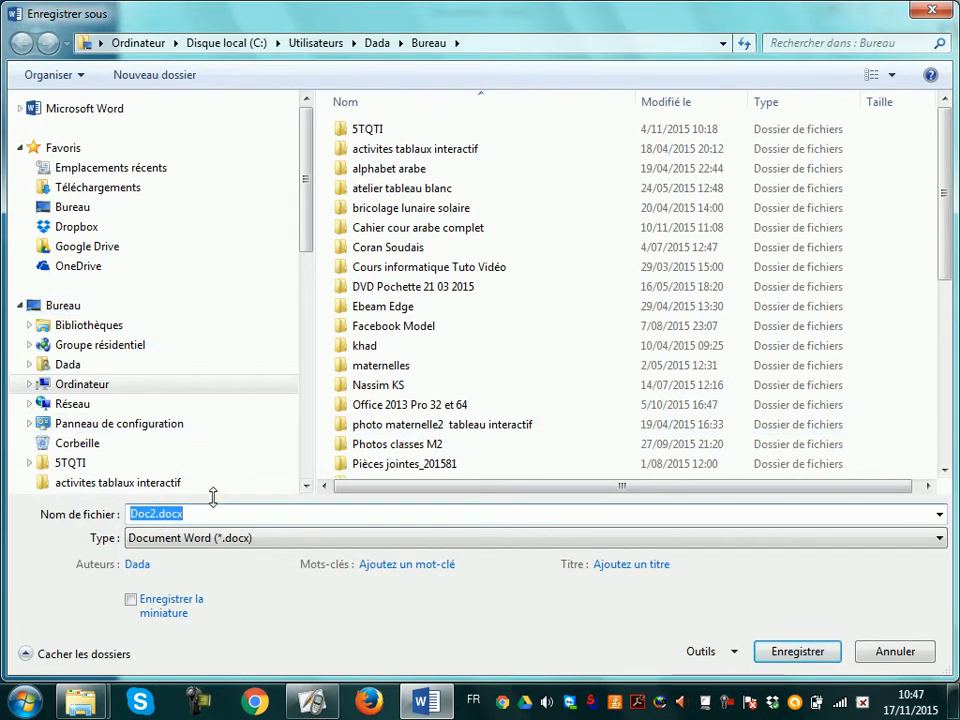
{"action": "type", "text": "test tab"}
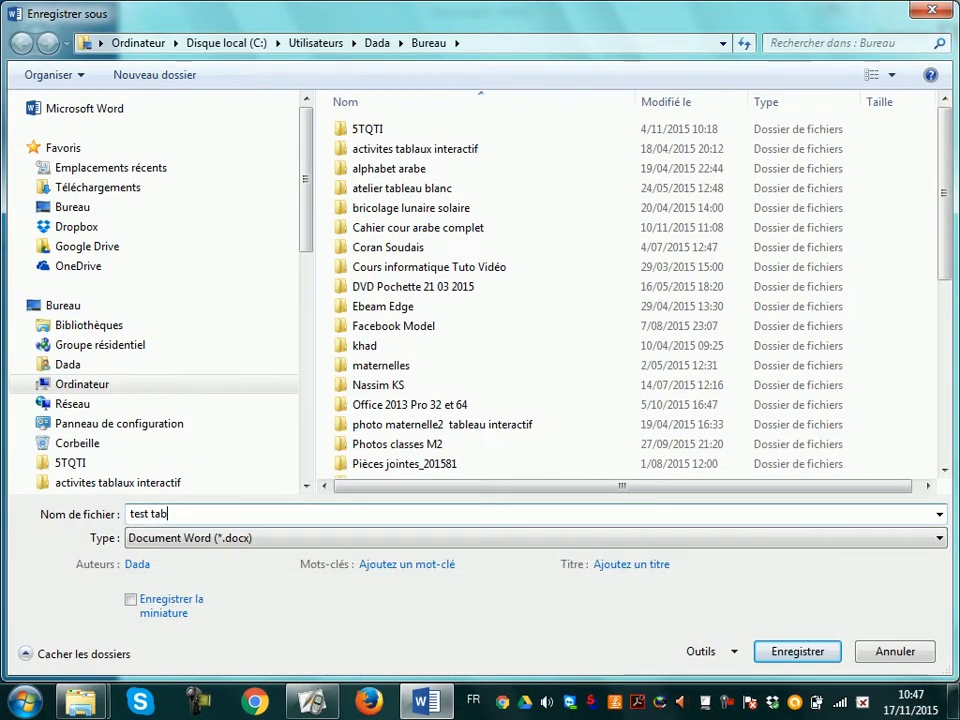
{"action": "type", "text": "leau"}
{"action": "key", "text": "Return"}
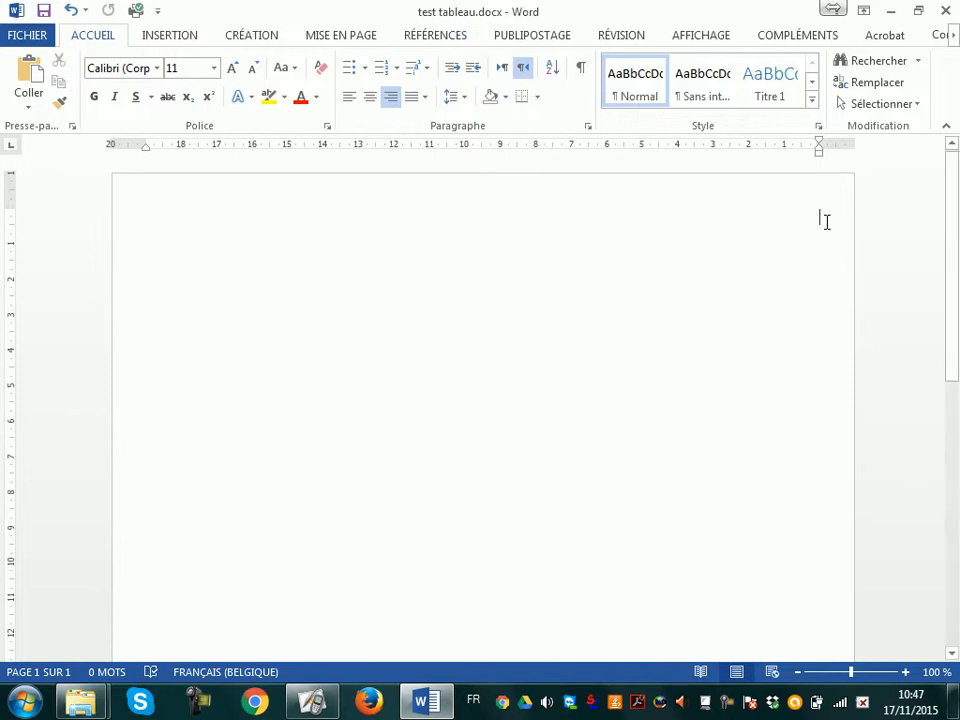
Switch to ActivInspire and start desktop annotation over the Word document
{"action": "left_click", "coordinate": [333, 708]}
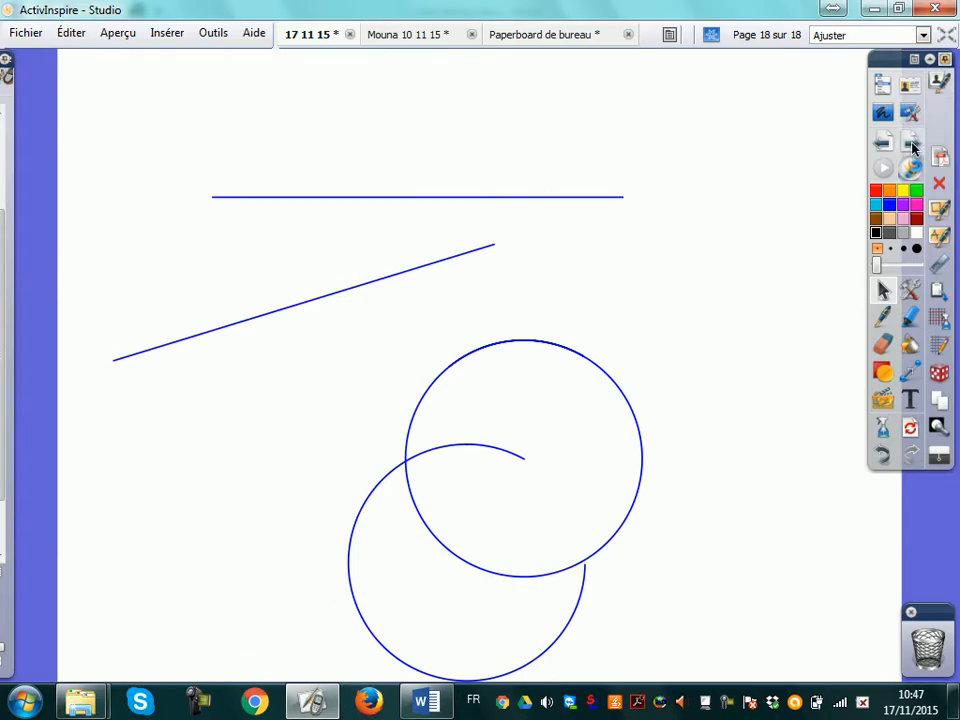
{"action": "left_click", "coordinate": [910, 142]}
{"action": "left_click", "coordinate": [882, 116]}
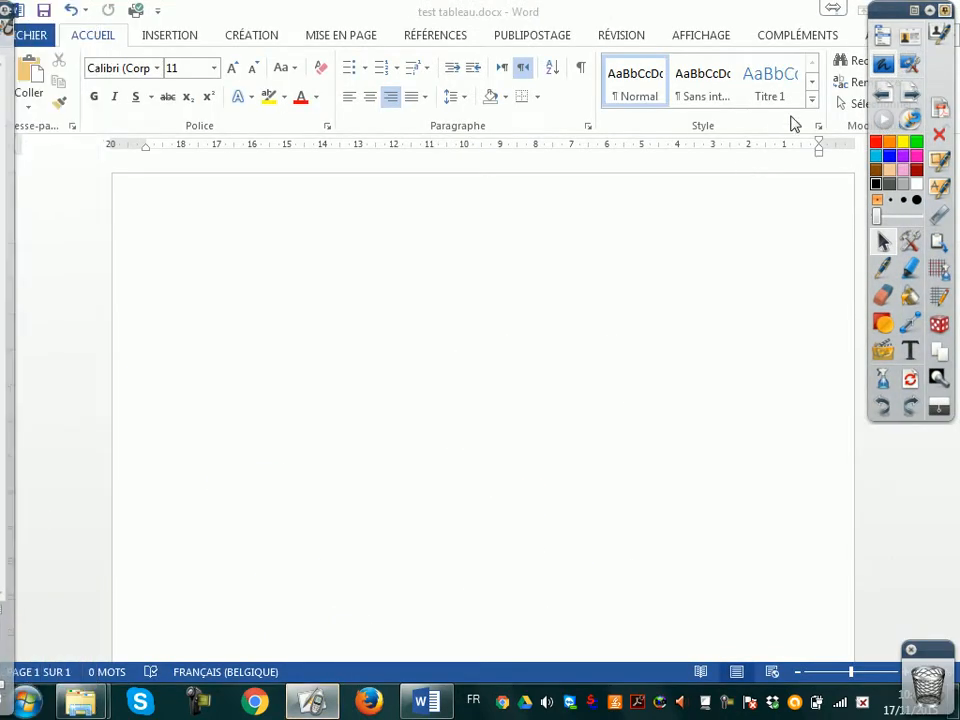
Handwrite the title "La Renaissance" in blue with the pen, centred near the upper edge of the page
{"action": "left_click", "coordinate": [880, 268]}
{"action": "mouse_move", "coordinate": [364, 190]}
{"action": "left_mouse_down"}
{"action": "mouse_move", "coordinate": [354, 238]}
{"action": "mouse_move", "coordinate": [467, 231]}
{"action": "mouse_move", "coordinate": [643, 250]}
{"action": "left_mouse_up"}
{"action": "left_click", "coordinate": [546, 227]}
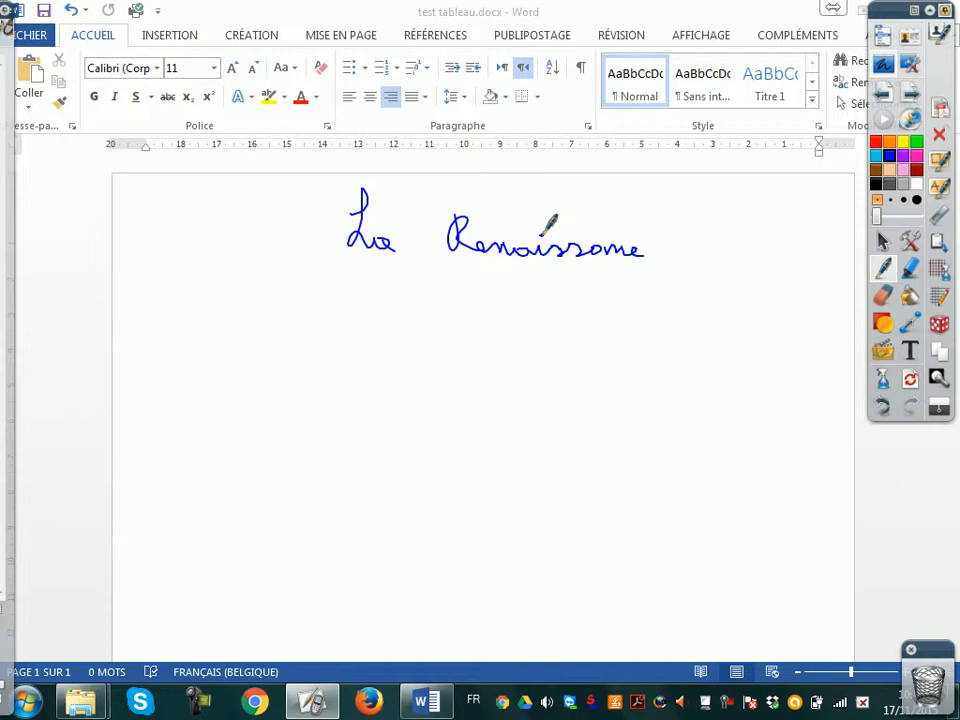
Handwrite the labels "nom", "prenom", "Classe" and "Date" in blue, stacked below the title near the page's left margin
{"action": "mouse_move", "coordinate": [188, 314]}
{"action": "left_mouse_down"}
{"action": "mouse_move", "coordinate": [200, 298]}
{"action": "mouse_move", "coordinate": [245, 298]}
{"action": "mouse_move", "coordinate": [256, 311]}
{"action": "left_mouse_up"}
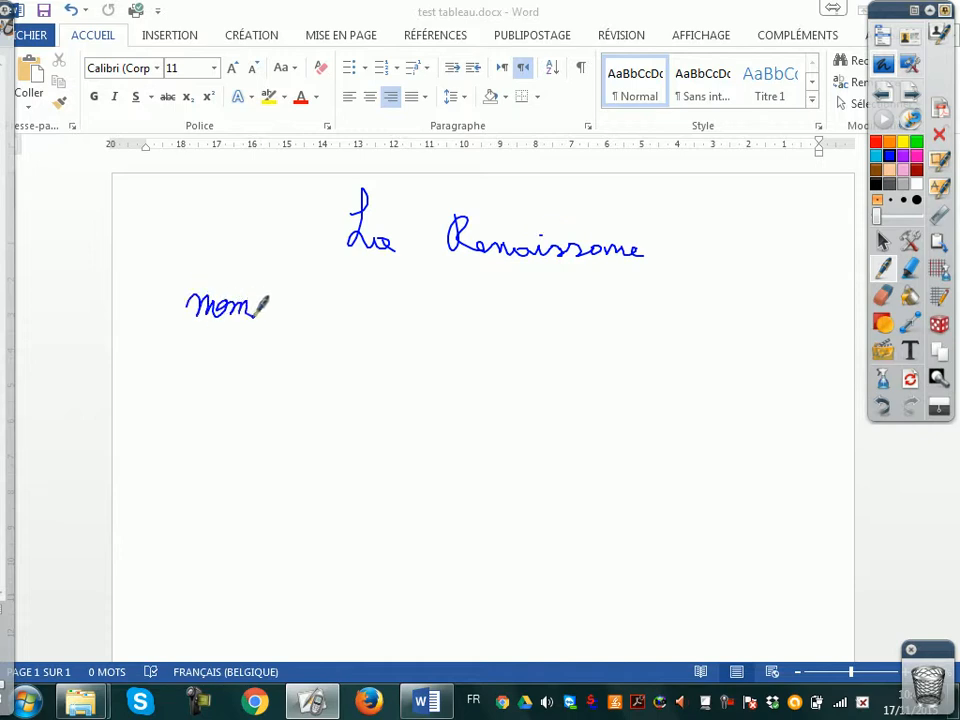
{"action": "mouse_move", "coordinate": [188, 356]}
{"action": "left_mouse_down"}
{"action": "mouse_move", "coordinate": [205, 335]}
{"action": "mouse_move", "coordinate": [264, 336]}
{"action": "mouse_move", "coordinate": [283, 350]}
{"action": "mouse_move", "coordinate": [302, 343]}
{"action": "mouse_move", "coordinate": [320, 357]}
{"action": "left_mouse_up"}
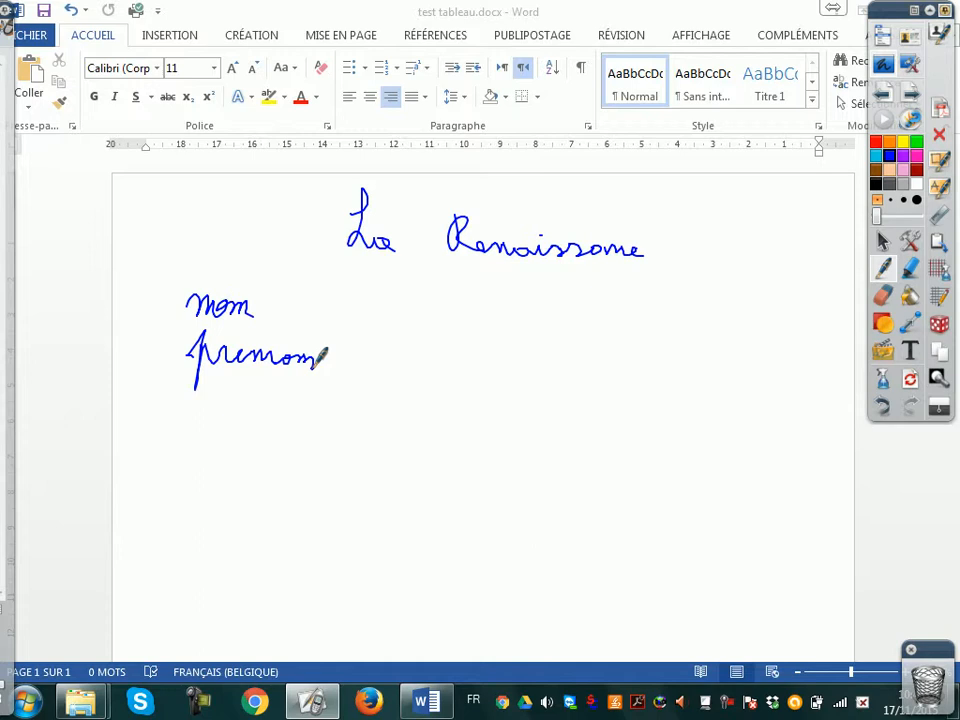
{"action": "mouse_move", "coordinate": [214, 393]}
{"action": "left_mouse_down"}
{"action": "mouse_move", "coordinate": [210, 414]}
{"action": "mouse_move", "coordinate": [243, 402]}
{"action": "mouse_move", "coordinate": [329, 416]}
{"action": "left_mouse_up"}
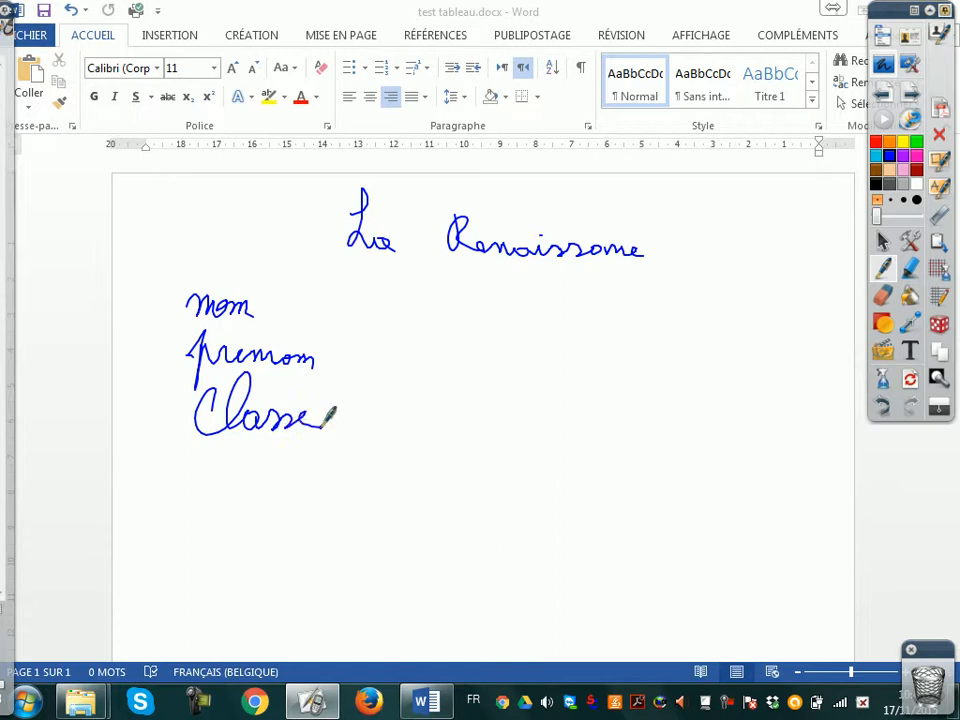
{"action": "mouse_move", "coordinate": [188, 455]}
{"action": "left_mouse_down"}
{"action": "mouse_move", "coordinate": [204, 474]}
{"action": "mouse_move", "coordinate": [197, 484]}
{"action": "mouse_move", "coordinate": [270, 466]}
{"action": "mouse_move", "coordinate": [290, 478]}
{"action": "mouse_move", "coordinate": [268, 485]}
{"action": "mouse_move", "coordinate": [317, 495]}
{"action": "left_mouse_up"}
{"action": "mouse_move", "coordinate": [254, 464]}
{"action": "left_mouse_down"}
{"action": "mouse_move", "coordinate": [302, 460]}
{"action": "mouse_move", "coordinate": [257, 486]}
{"action": "left_mouse_up"}
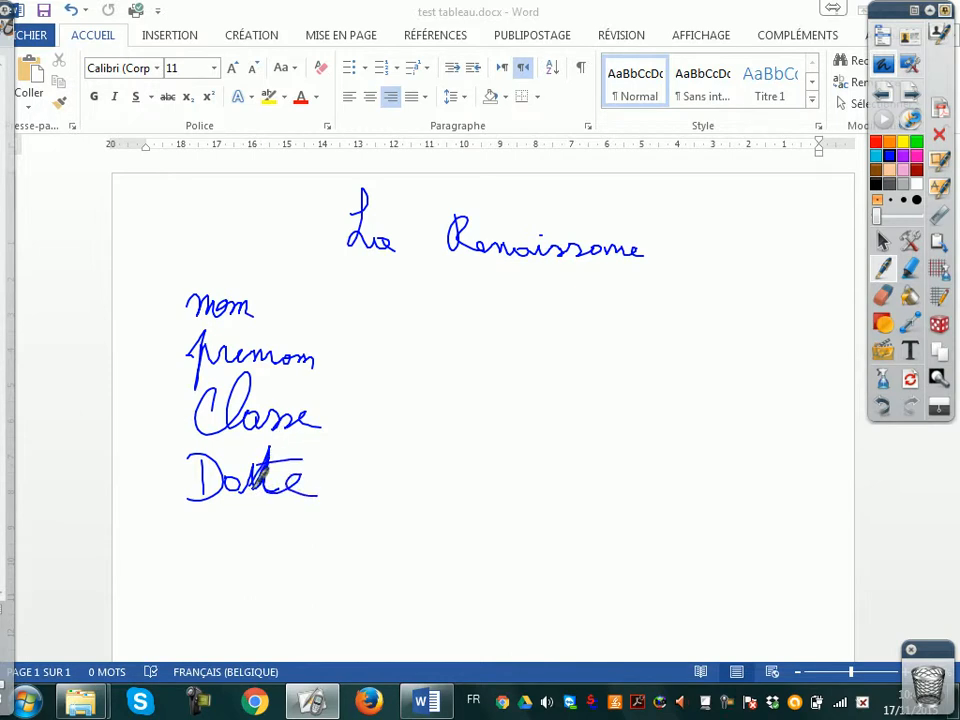
Handwrite the labels "Prof" and "Controle" in blue below the "Date" label, ending the last one with dots
{"action": "mouse_move", "coordinate": [206, 503]}
{"action": "left_mouse_down"}
{"action": "mouse_move", "coordinate": [195, 548]}
{"action": "mouse_move", "coordinate": [240, 523]}
{"action": "mouse_move", "coordinate": [290, 540]}
{"action": "mouse_move", "coordinate": [205, 524]}
{"action": "mouse_move", "coordinate": [216, 580]}
{"action": "mouse_move", "coordinate": [250, 575]}
{"action": "mouse_move", "coordinate": [278, 592]}
{"action": "mouse_move", "coordinate": [328, 574]}
{"action": "mouse_move", "coordinate": [325, 600]}
{"action": "mouse_move", "coordinate": [352, 597]}
{"action": "left_mouse_up"}
{"action": "left_click", "coordinate": [352, 600]}
{"action": "left_click", "coordinate": [368, 598]}
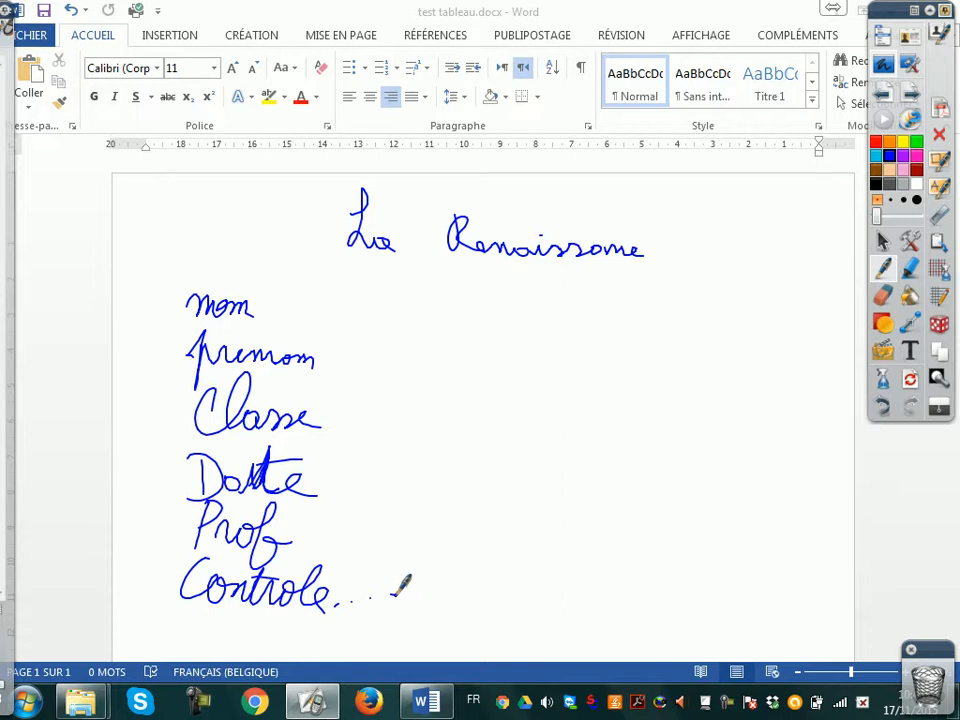
Clear all the handwriting and draw a wide blue box across the upper part of the page as the first row
{"action": "left_click", "coordinate": [909, 380]}
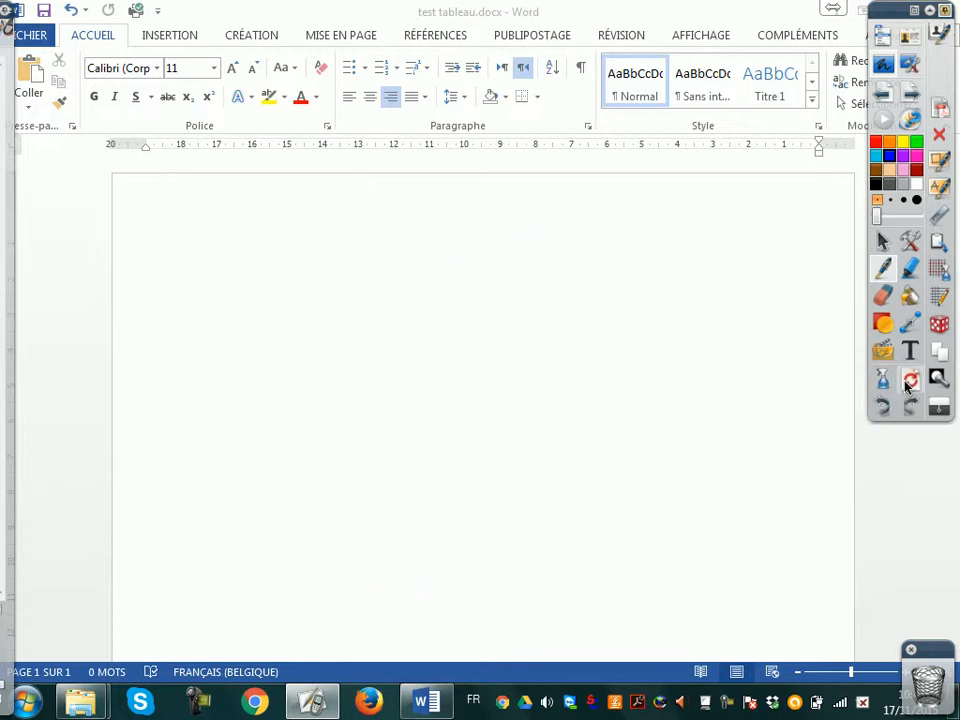
{"action": "mouse_move", "coordinate": [192, 196]}
{"action": "left_mouse_down"}
{"action": "mouse_move", "coordinate": [233, 265]}
{"action": "mouse_move", "coordinate": [570, 271]}
{"action": "mouse_move", "coordinate": [797, 252]}
{"action": "mouse_move", "coordinate": [702, 194]}
{"action": "mouse_move", "coordinate": [207, 200]}
{"action": "left_mouse_up"}
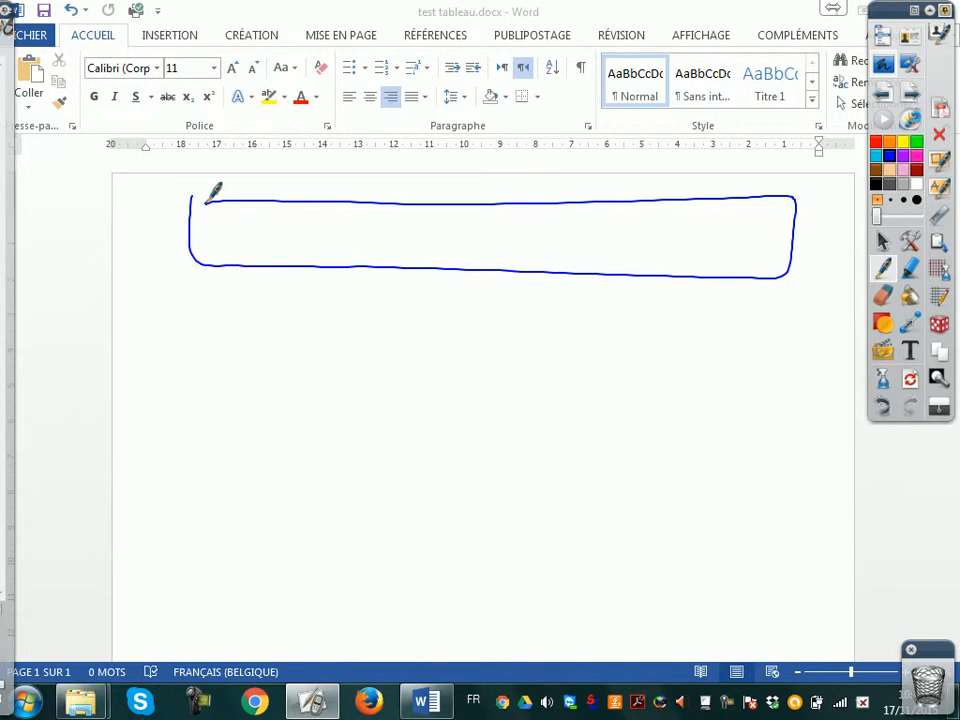
Sketch the right edge of a second row and handwrite "N" beside it, followed by a colon and a dotted line
{"action": "left_click_drag", "start_coordinate": [779, 279], "coordinate": [775, 372]}
{"action": "mouse_move", "coordinate": [699, 307]}
{"action": "left_mouse_down"}
{"action": "mouse_move", "coordinate": [686, 334]}
{"action": "mouse_move", "coordinate": [716, 303]}
{"action": "left_mouse_up"}
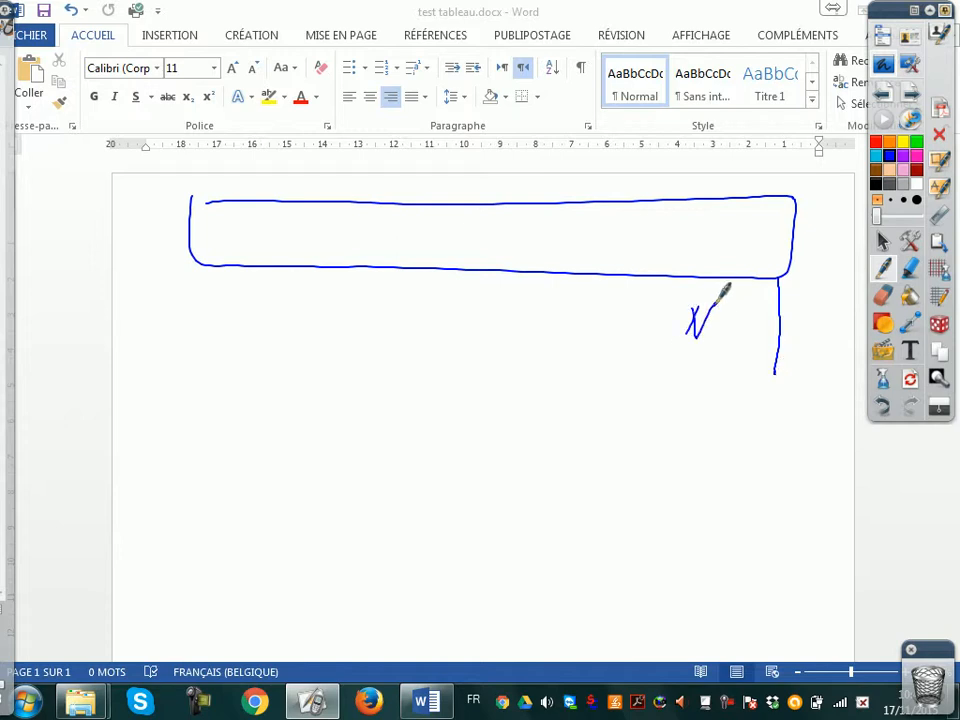
{"action": "left_click", "coordinate": [639, 318]}
{"action": "left_click", "coordinate": [639, 332]}
{"action": "left_click", "coordinate": [606, 332]}
{"action": "left_click", "coordinate": [593, 332]}
{"action": "left_click", "coordinate": [576, 332]}
{"action": "left_click", "coordinate": [551, 332]}
{"action": "left_click", "coordinate": [521, 333]}
{"action": "left_click", "coordinate": [487, 332]}
Close the second row's outline, divide off a narrow cell at its left end, and handwrite "1A" in that cell
{"action": "left_click_drag", "start_coordinate": [774, 368], "coordinate": [763, 472]}
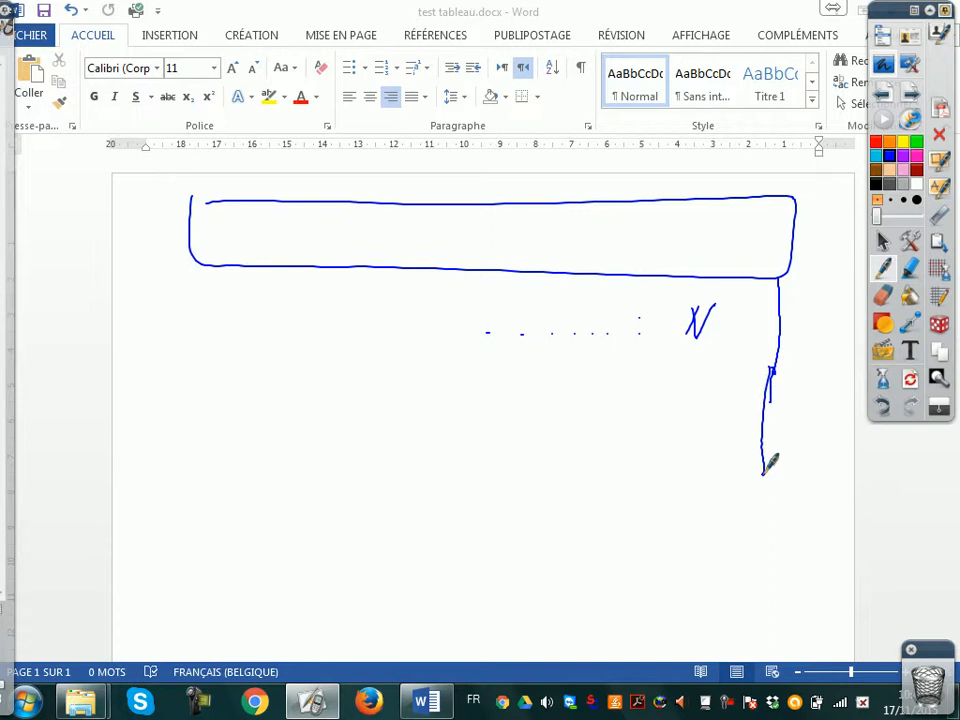
{"action": "left_click_drag", "start_coordinate": [771, 374], "coordinate": [294, 379]}
{"action": "mouse_move", "coordinate": [341, 271]}
{"action": "left_mouse_down"}
{"action": "mouse_move", "coordinate": [343, 332]}
{"action": "mouse_move", "coordinate": [259, 375]}
{"action": "mouse_move", "coordinate": [198, 262]}
{"action": "left_mouse_up"}
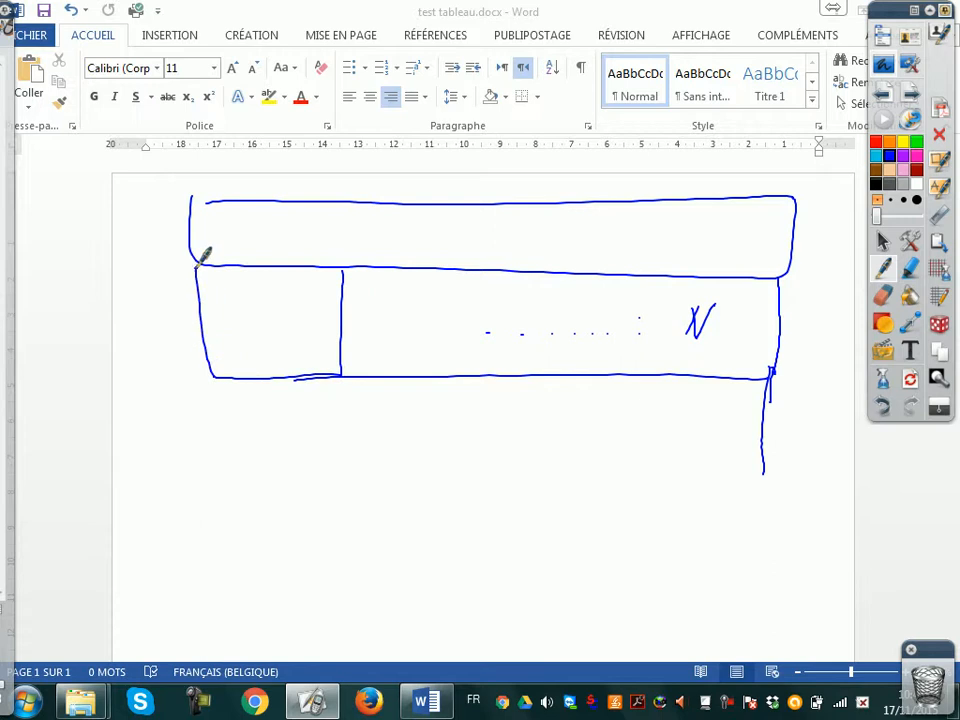
{"action": "mouse_move", "coordinate": [230, 338]}
{"action": "left_mouse_down"}
{"action": "mouse_move", "coordinate": [246, 350]}
{"action": "mouse_move", "coordinate": [278, 346]}
{"action": "mouse_move", "coordinate": [296, 324]}
{"action": "left_mouse_up"}
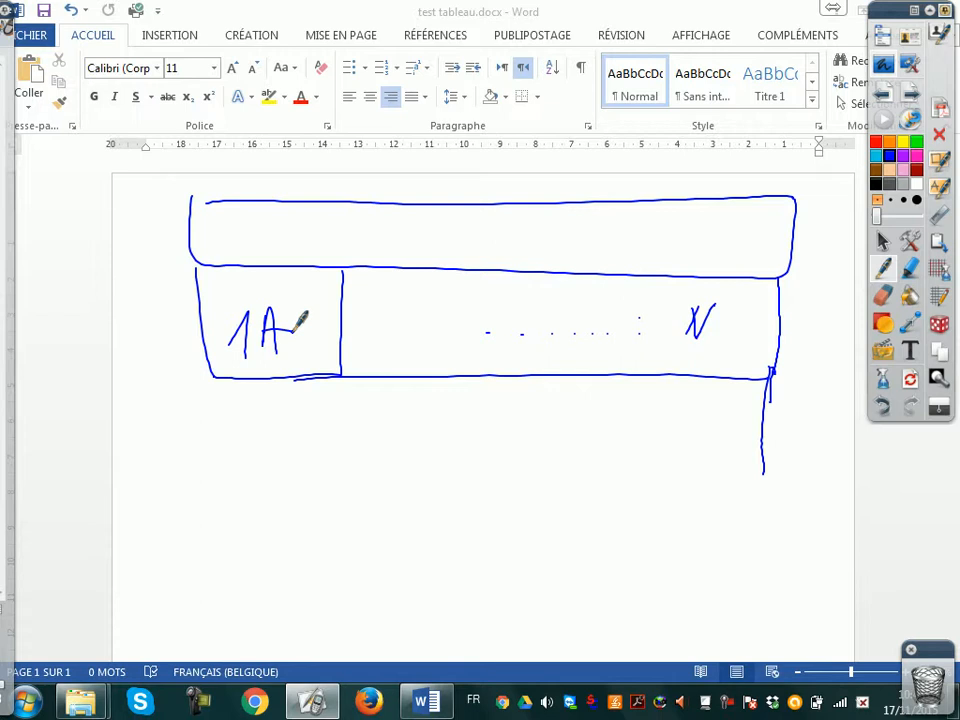
Sketch a third row split into two cells and handwrite "Date:" with a dashed blank in its right cell
{"action": "mouse_move", "coordinate": [757, 431]}
{"action": "left_mouse_down"}
{"action": "mouse_move", "coordinate": [216, 441]}
{"action": "mouse_move", "coordinate": [213, 372]}
{"action": "left_mouse_up"}
{"action": "left_click_drag", "start_coordinate": [452, 377], "coordinate": [454, 430]}
{"action": "mouse_move", "coordinate": [497, 398]}
{"action": "left_mouse_down"}
{"action": "mouse_move", "coordinate": [496, 425]}
{"action": "mouse_move", "coordinate": [517, 407]}
{"action": "mouse_move", "coordinate": [512, 392]}
{"action": "mouse_move", "coordinate": [527, 407]}
{"action": "mouse_move", "coordinate": [587, 422]}
{"action": "mouse_move", "coordinate": [680, 413]}
{"action": "left_mouse_up"}
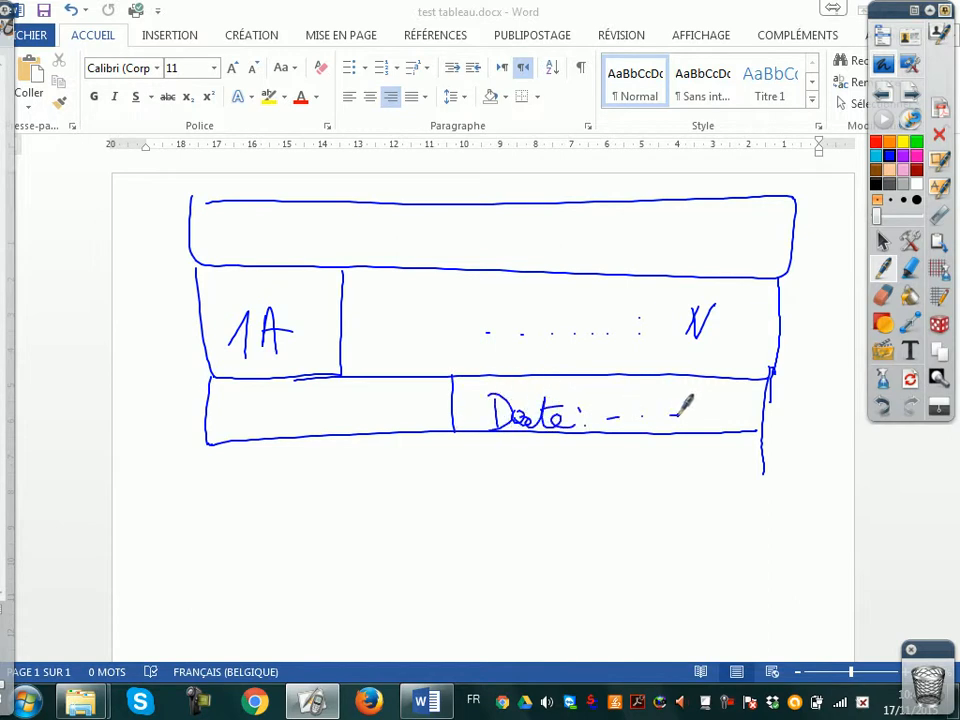
Handwrite "Prof:" followed by a dotted line in the left cell of the sketched third row
{"action": "mouse_move", "coordinate": [232, 398]}
{"action": "left_mouse_down"}
{"action": "mouse_move", "coordinate": [264, 401]}
{"action": "mouse_move", "coordinate": [287, 381]}
{"action": "mouse_move", "coordinate": [290, 412]}
{"action": "left_mouse_up"}
{"action": "left_click", "coordinate": [292, 415]}
{"action": "left_click", "coordinate": [292, 427]}
{"action": "left_click", "coordinate": [311, 423]}
{"action": "left_click", "coordinate": [330, 423]}
{"action": "left_click", "coordinate": [349, 423]}
{"action": "left_click_drag", "start_coordinate": [369, 423], "coordinate": [376, 423]}
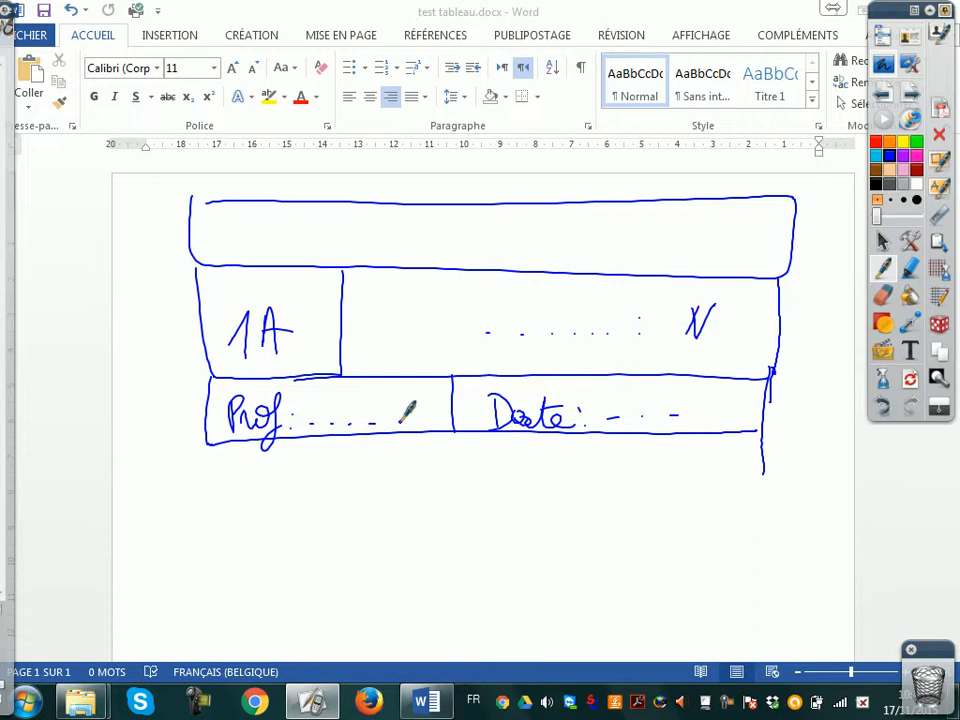
Sketch a full-width fourth row at the foot of the layout and handwrite "Controle" in its centre
{"action": "mouse_move", "coordinate": [763, 465]}
{"action": "left_mouse_down"}
{"action": "mouse_move", "coordinate": [632, 490]}
{"action": "mouse_move", "coordinate": [257, 487]}
{"action": "mouse_move", "coordinate": [207, 436]}
{"action": "left_mouse_up"}
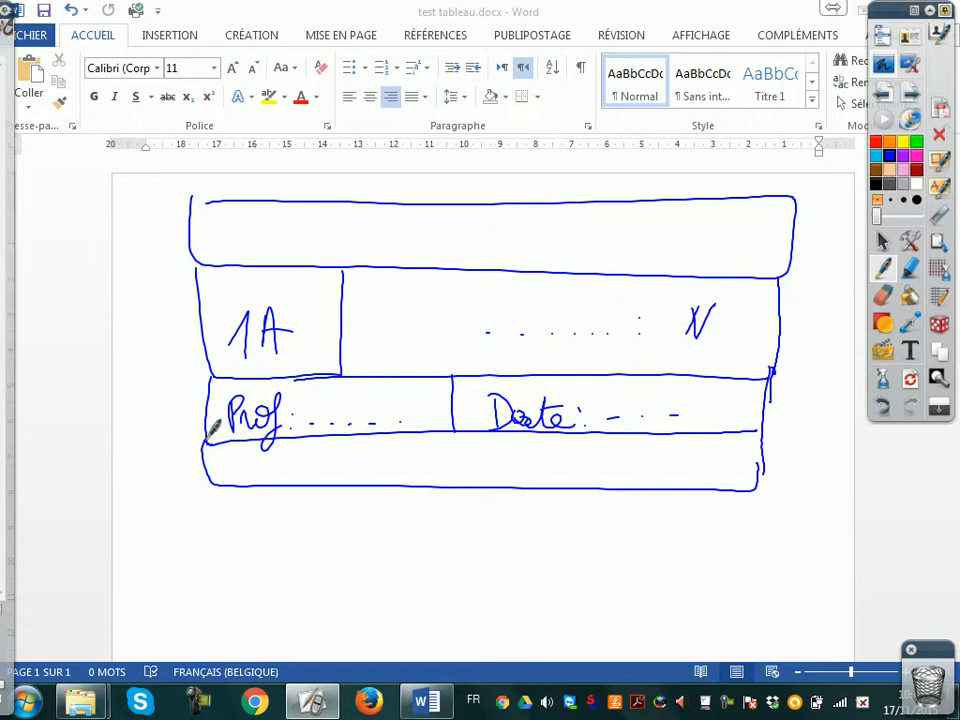
{"action": "mouse_move", "coordinate": [405, 446]}
{"action": "left_mouse_down"}
{"action": "mouse_move", "coordinate": [424, 468]}
{"action": "mouse_move", "coordinate": [461, 460]}
{"action": "mouse_move", "coordinate": [553, 472]}
{"action": "left_mouse_up"}
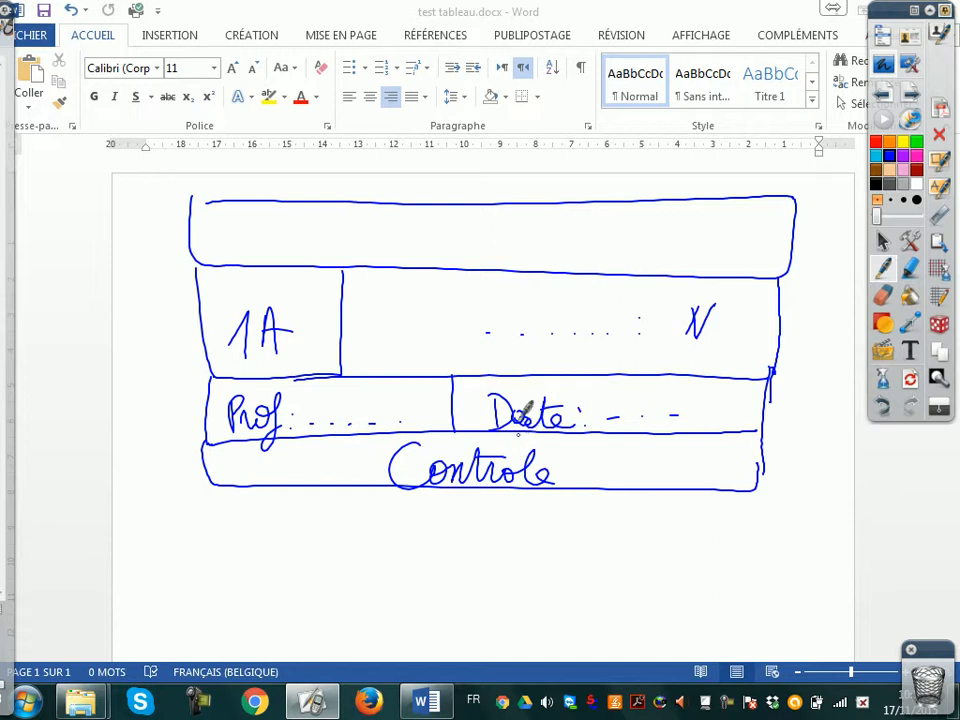
Insert a table with four rows and two columns in the Word document, keeping the sketch overlaid for reference
{"action": "left_click", "coordinate": [885, 64]}
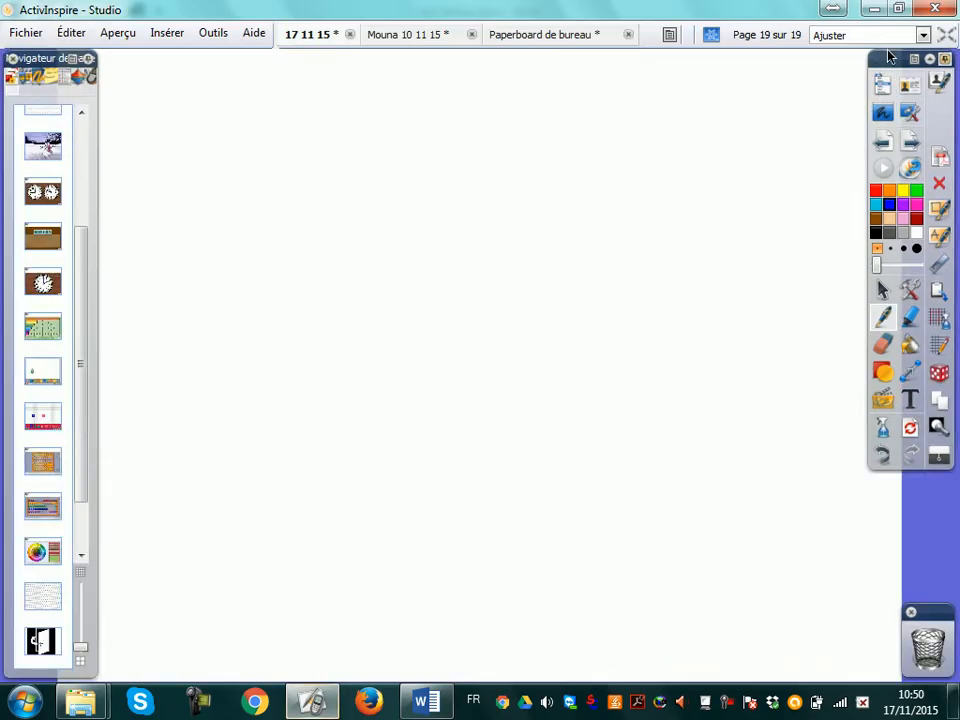
{"action": "left_click", "coordinate": [874, 9]}
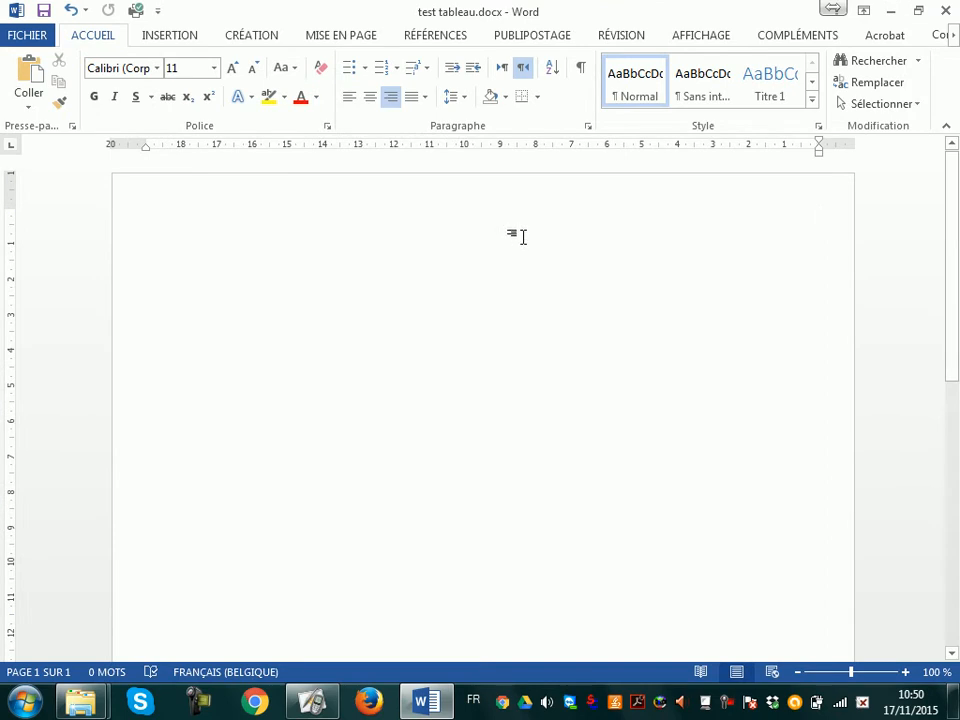
{"action": "left_click", "coordinate": [170, 35]}
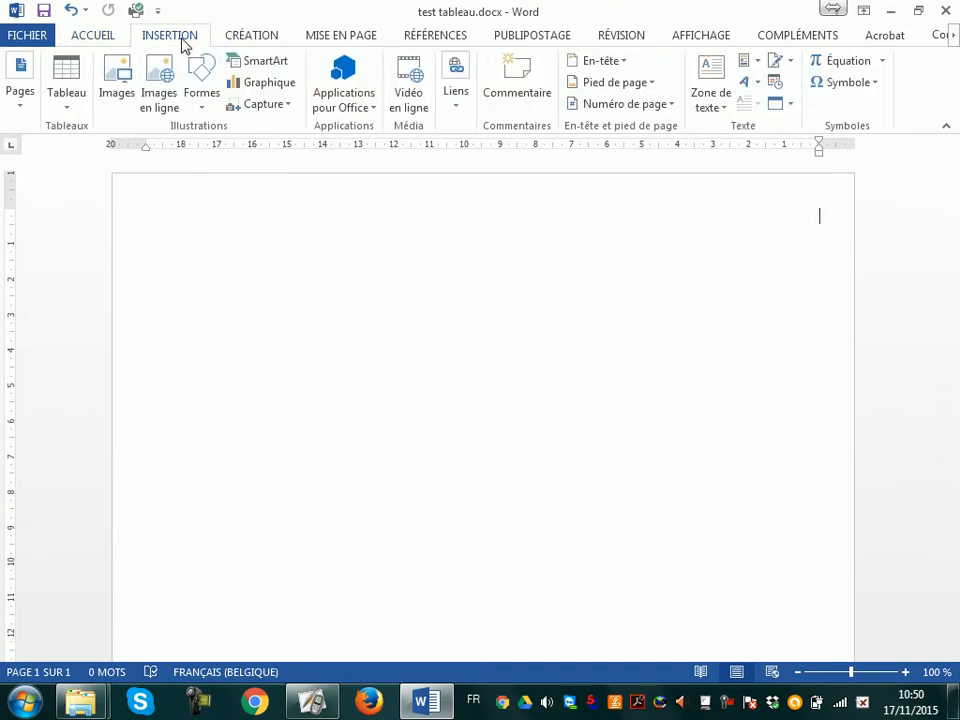
{"action": "left_click", "coordinate": [312, 701]}
{"action": "left_click", "coordinate": [882, 112]}
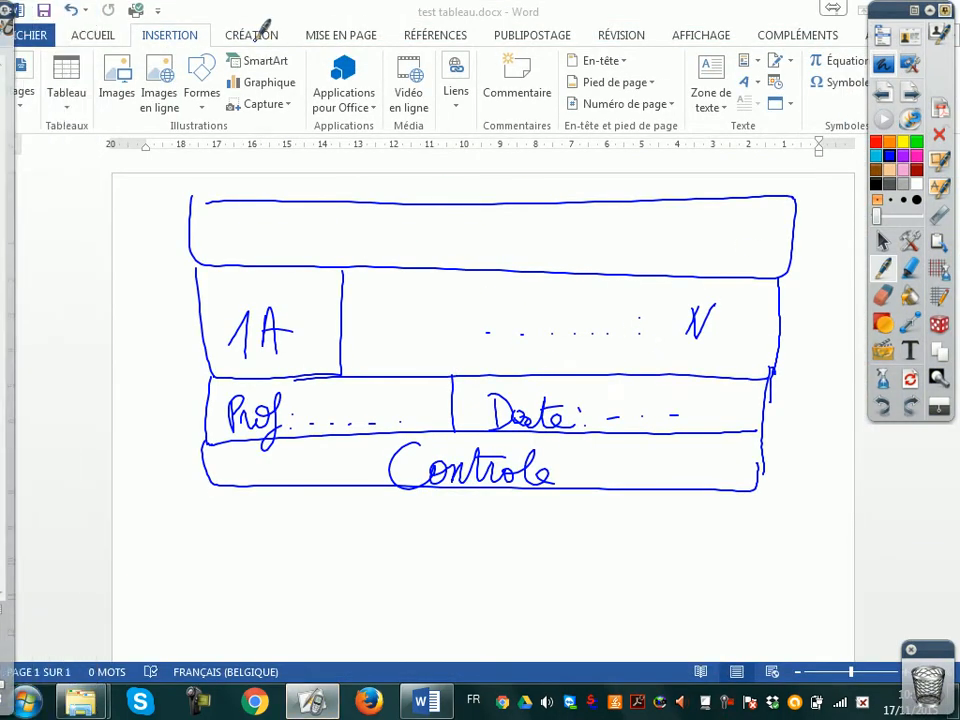
{"action": "left_click", "coordinate": [885, 244]}
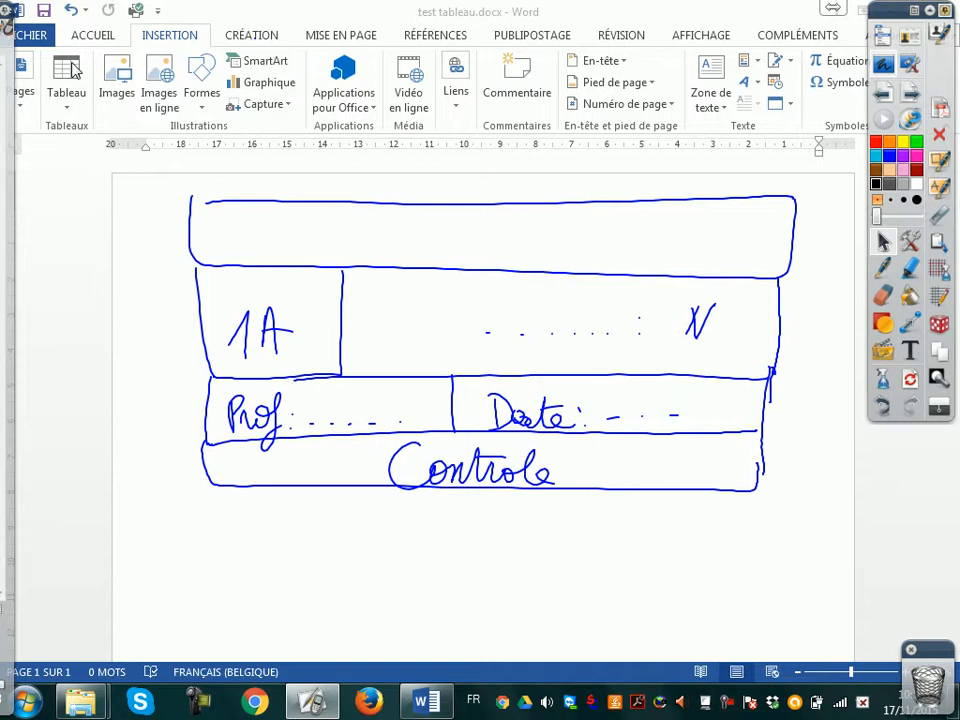
{"action": "left_click", "coordinate": [72, 95]}
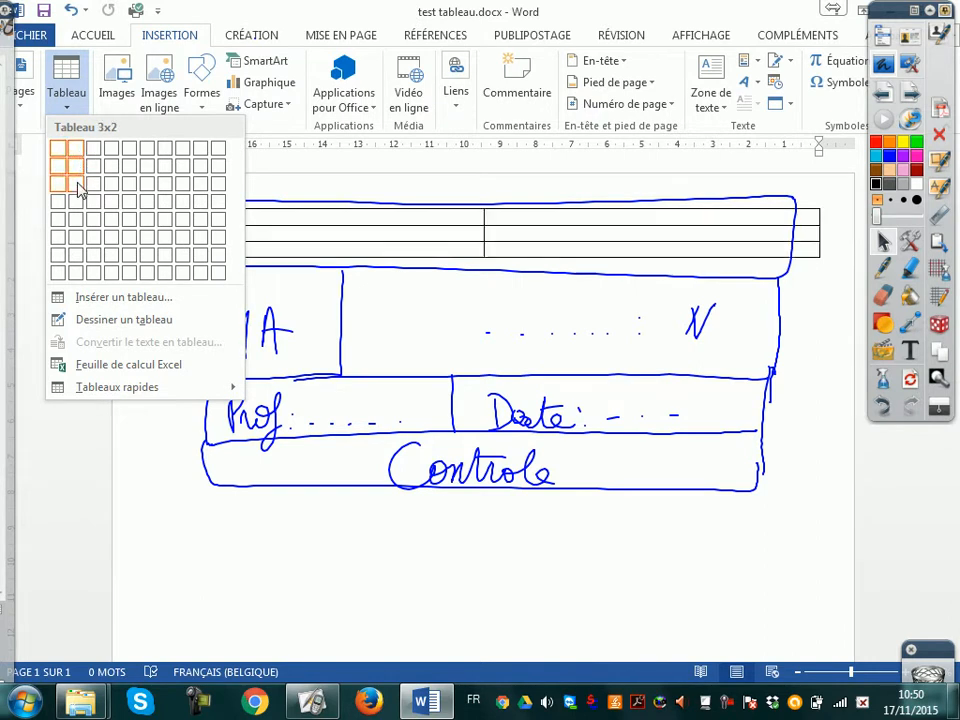
{"action": "left_click", "coordinate": [78, 205]}
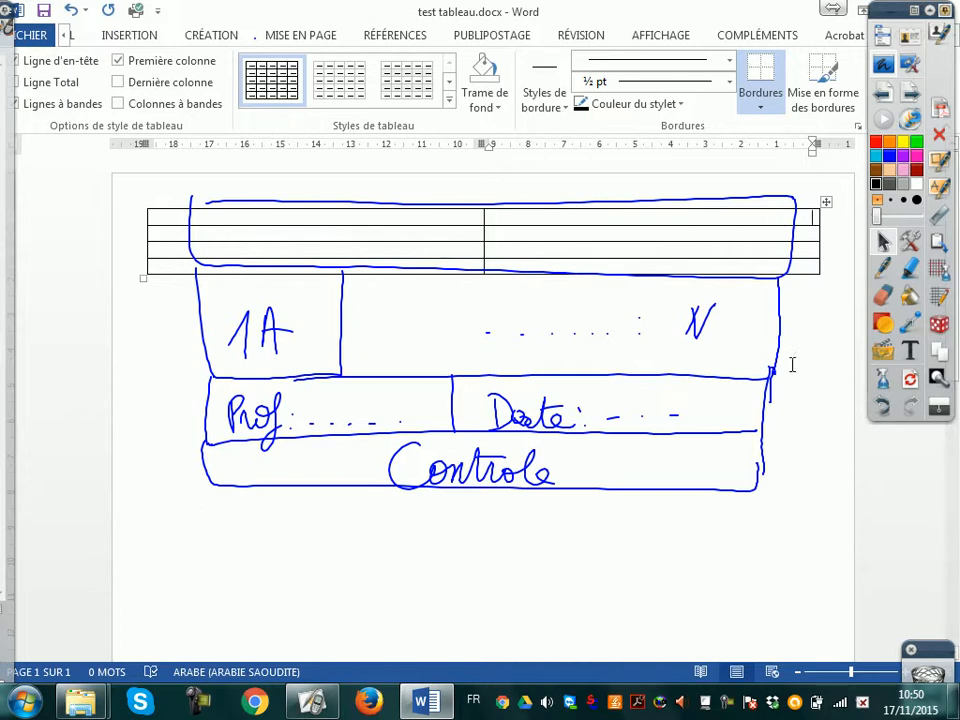
Compare the inserted table with the sketch and advance to the next annotation page to hide the sketch
{"action": "scroll", "coordinate": [796, 379], "scroll_direction": "down", "scroll_amount": 1}
{"action": "scroll", "coordinate": [796, 379], "scroll_direction": "up", "scroll_amount": 1}
{"action": "scroll", "coordinate": [510, 240], "scroll_direction": "down", "scroll_amount": 3}
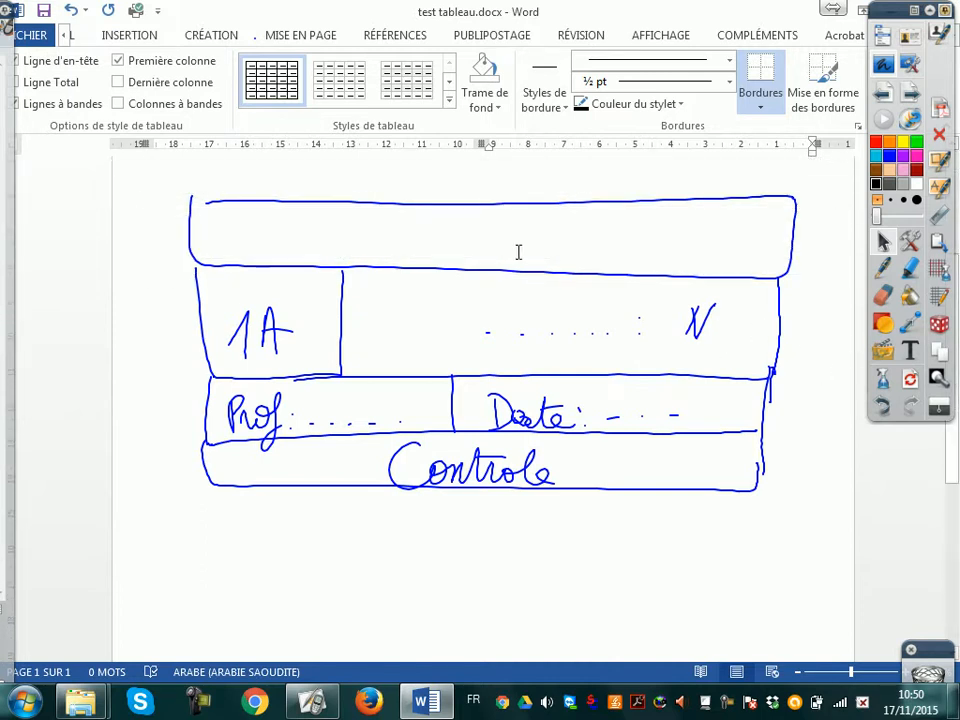
{"action": "scroll", "coordinate": [667, 257], "scroll_direction": "up", "scroll_amount": 3}
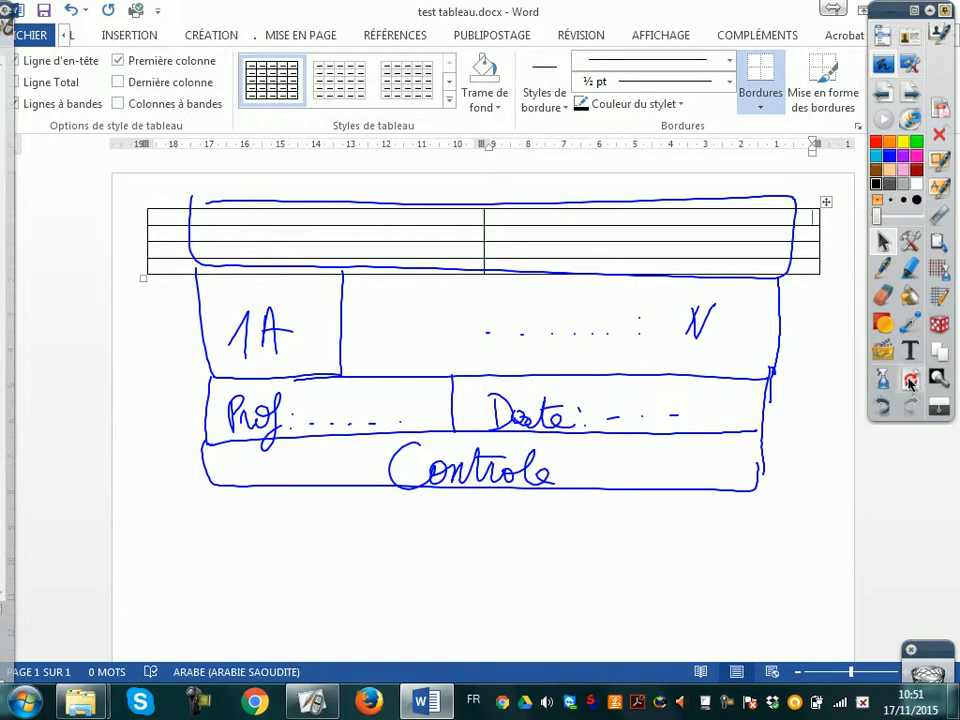
{"action": "left_click", "coordinate": [911, 95]}
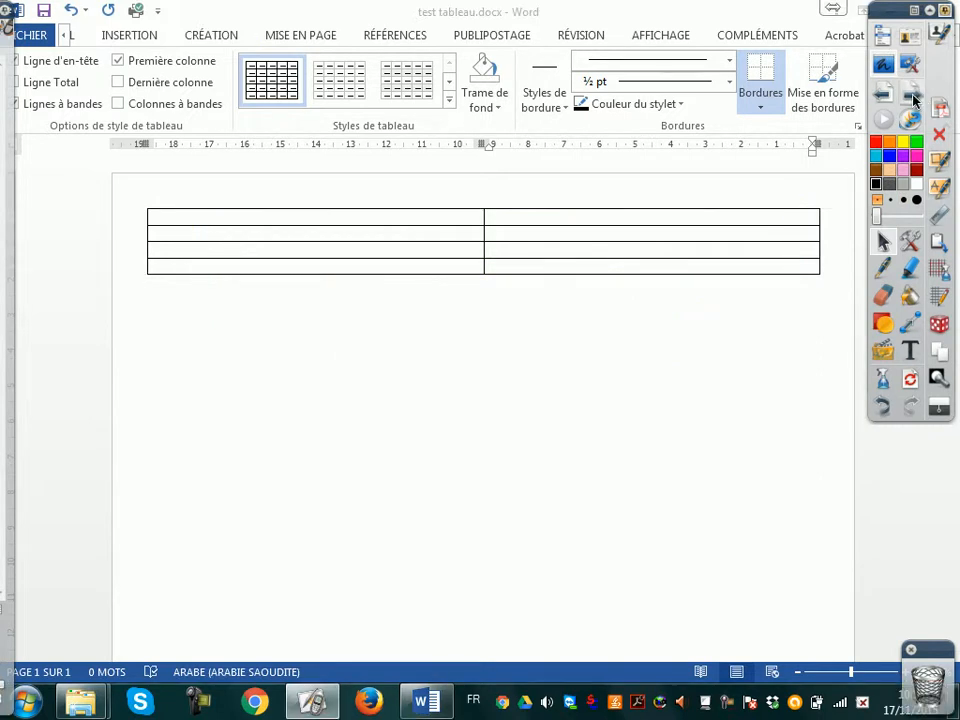
Merge the two cells of the table's first row into one full-width cell
{"action": "left_click", "coordinate": [423, 217]}
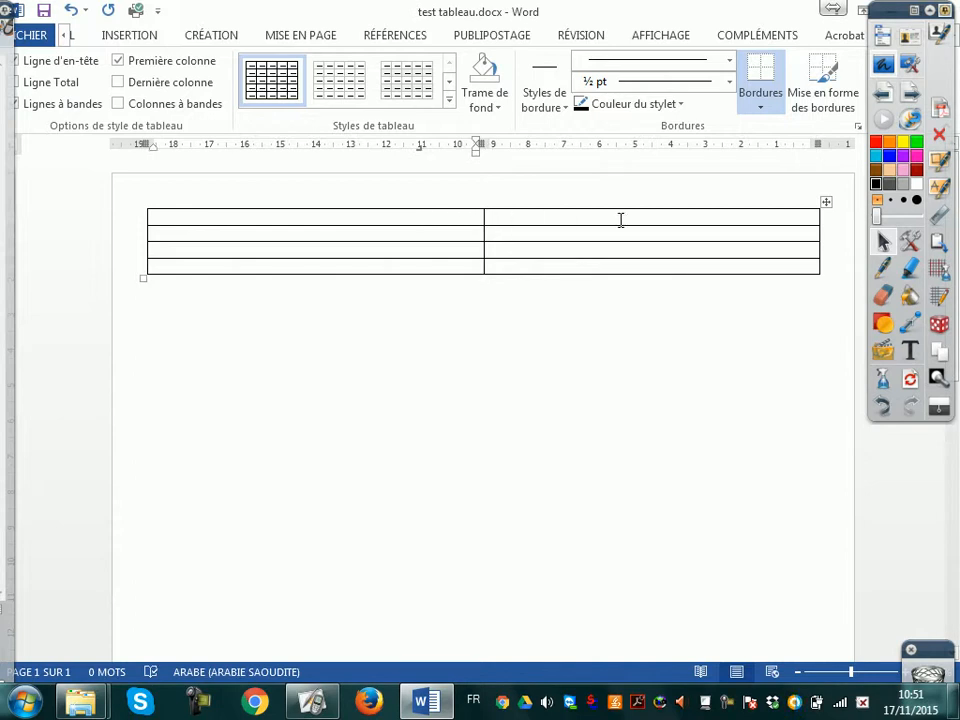
{"action": "left_click_drag", "start_coordinate": [455, 217], "coordinate": [686, 214]}
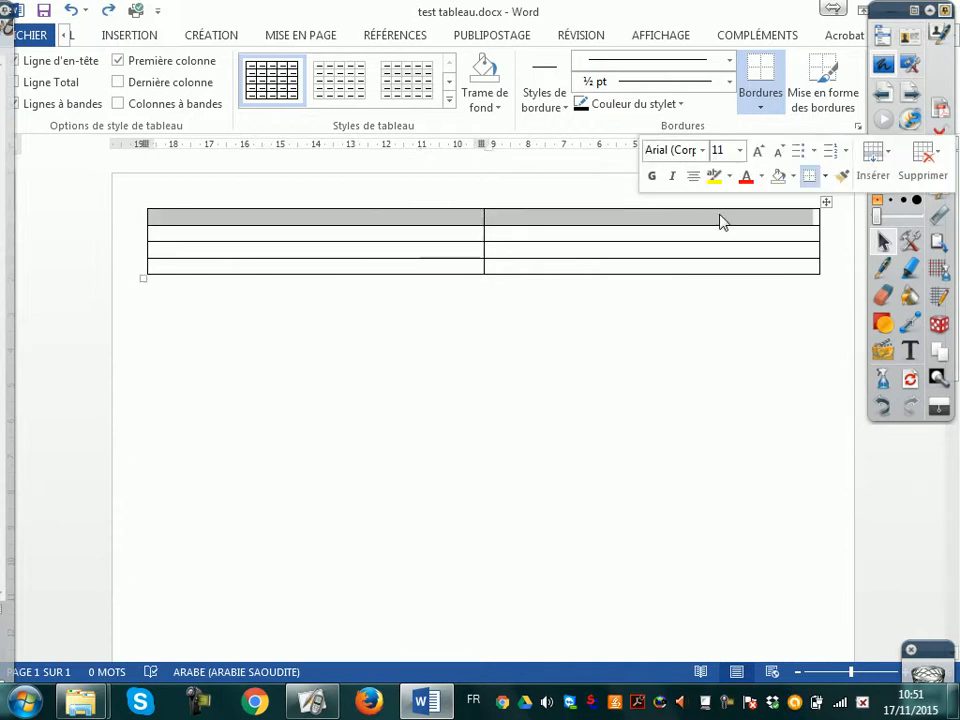
{"action": "right_click", "coordinate": [692, 221]}
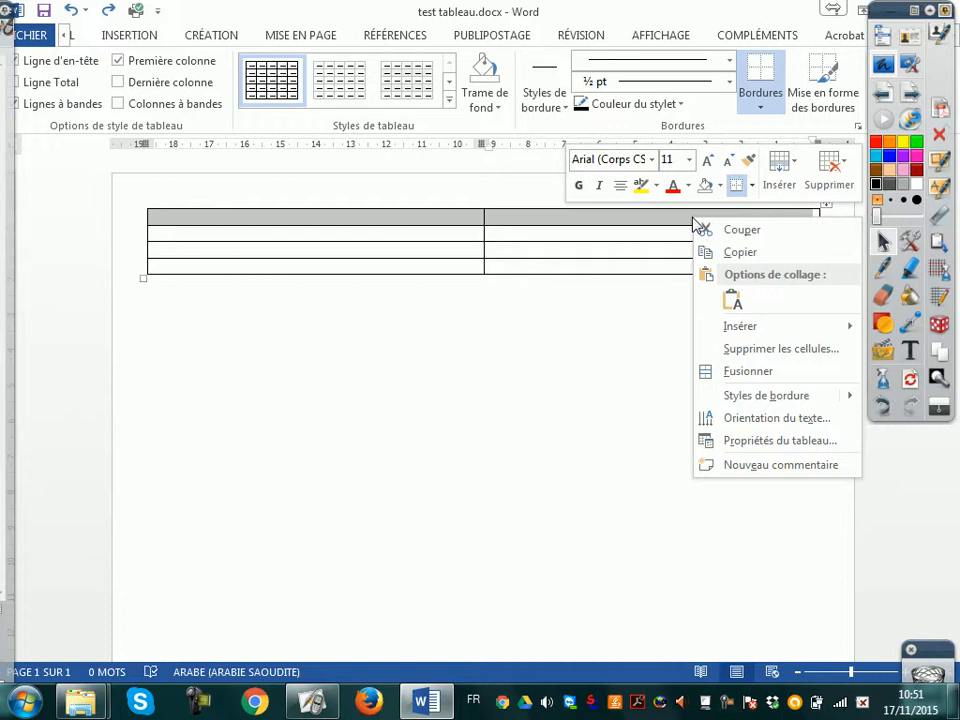
{"action": "left_click", "coordinate": [730, 372]}
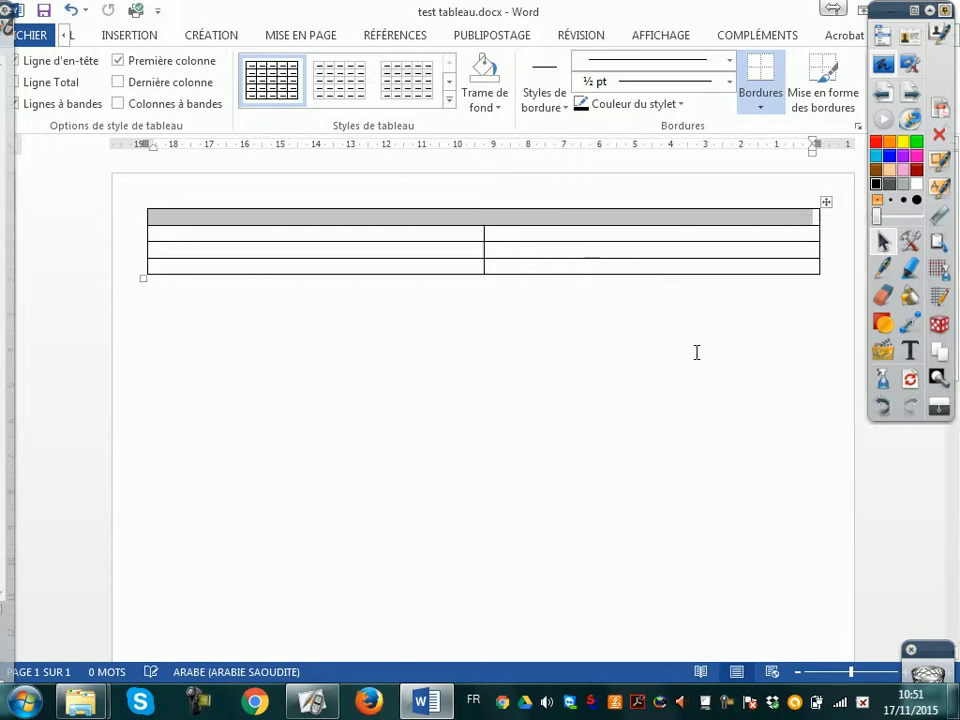
Move the column divider of the lower three rows left to about the 14.5 cm mark on the ruler
{"action": "left_click", "coordinate": [545, 236]}
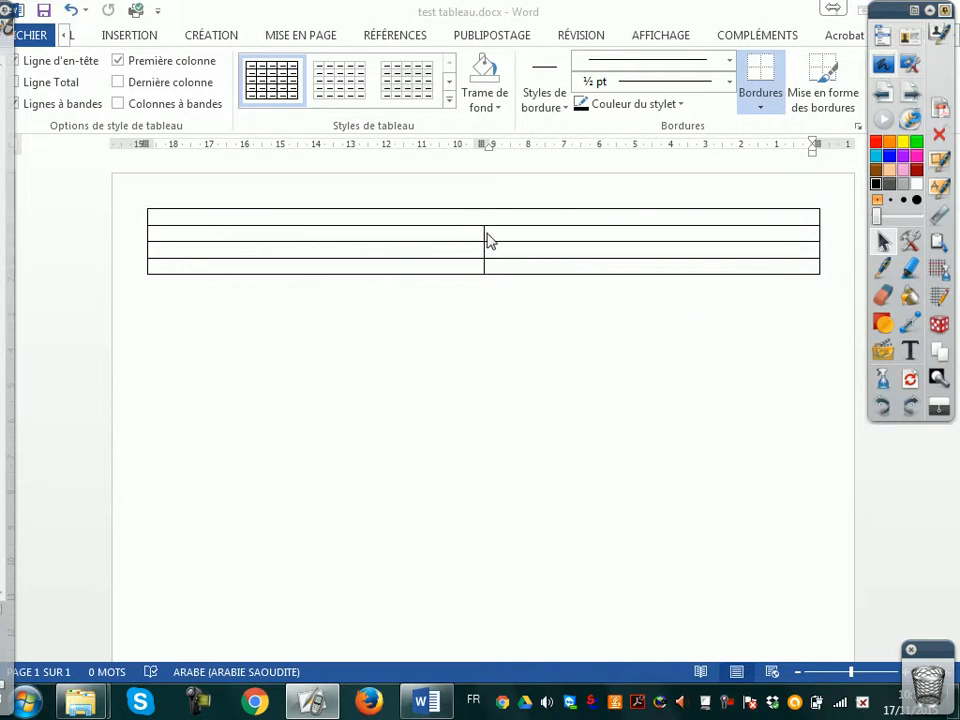
{"action": "left_click", "coordinate": [487, 238]}
{"action": "mouse_move", "coordinate": [483, 234]}
{"action": "left_mouse_down"}
{"action": "mouse_move", "coordinate": [216, 240]}
{"action": "mouse_move", "coordinate": [297, 241]}
{"action": "left_mouse_up"}
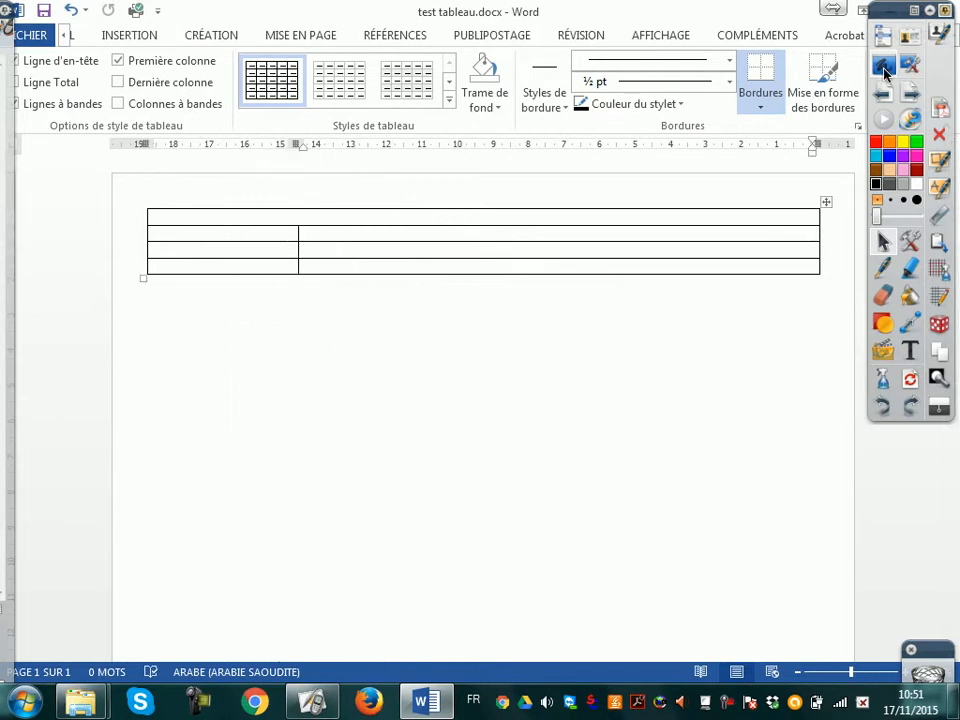
Check the table against the sketch and try to move the divider right from the third row without selecting that row
{"action": "left_click", "coordinate": [880, 97]}
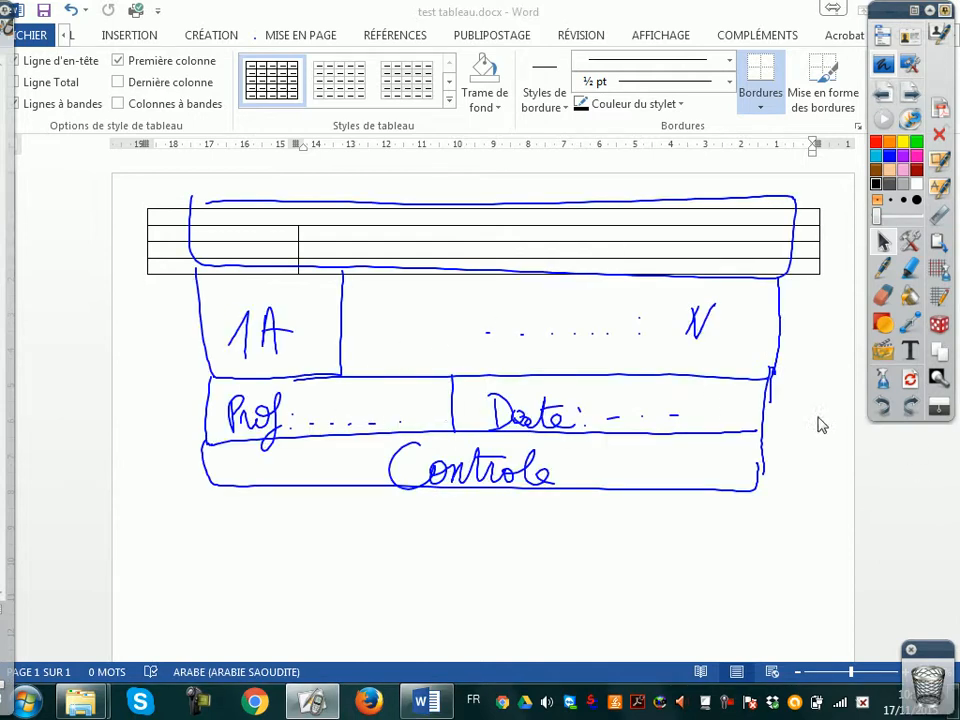
{"action": "left_click", "coordinate": [916, 95]}
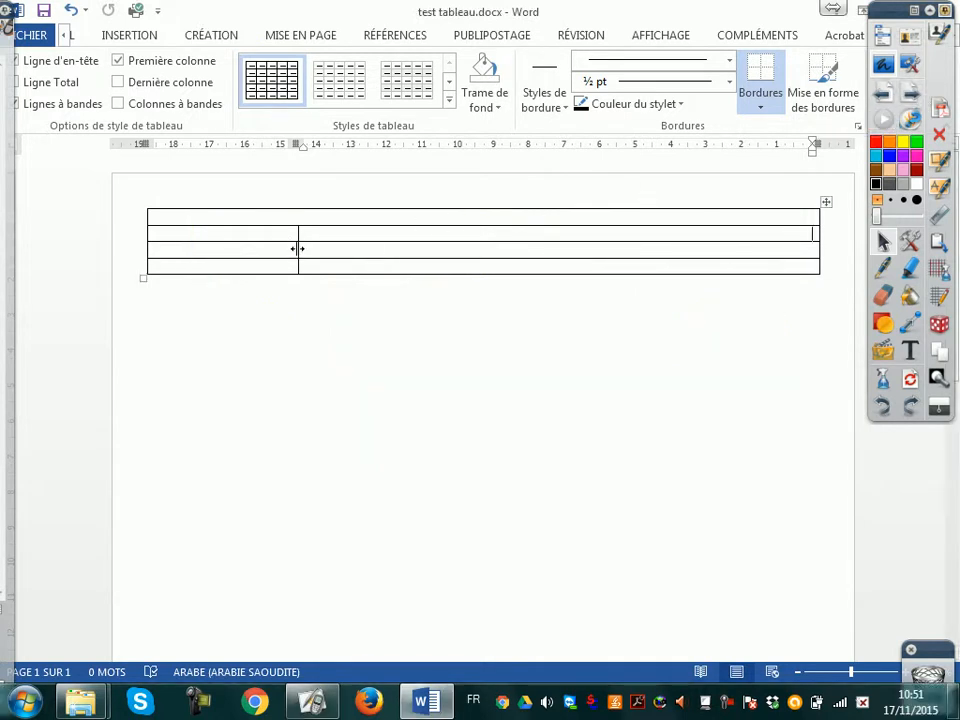
{"action": "left_click_drag", "start_coordinate": [301, 250], "coordinate": [371, 255]}
{"action": "mouse_move", "coordinate": [297, 252]}
{"action": "left_mouse_down"}
{"action": "mouse_move", "coordinate": [375, 259]}
{"action": "mouse_move", "coordinate": [297, 259]}
{"action": "left_mouse_up"}
Move the cell divider of the third row alone to about the 9 cm mark and check it against the sketch
{"action": "left_click", "coordinate": [136, 254]}
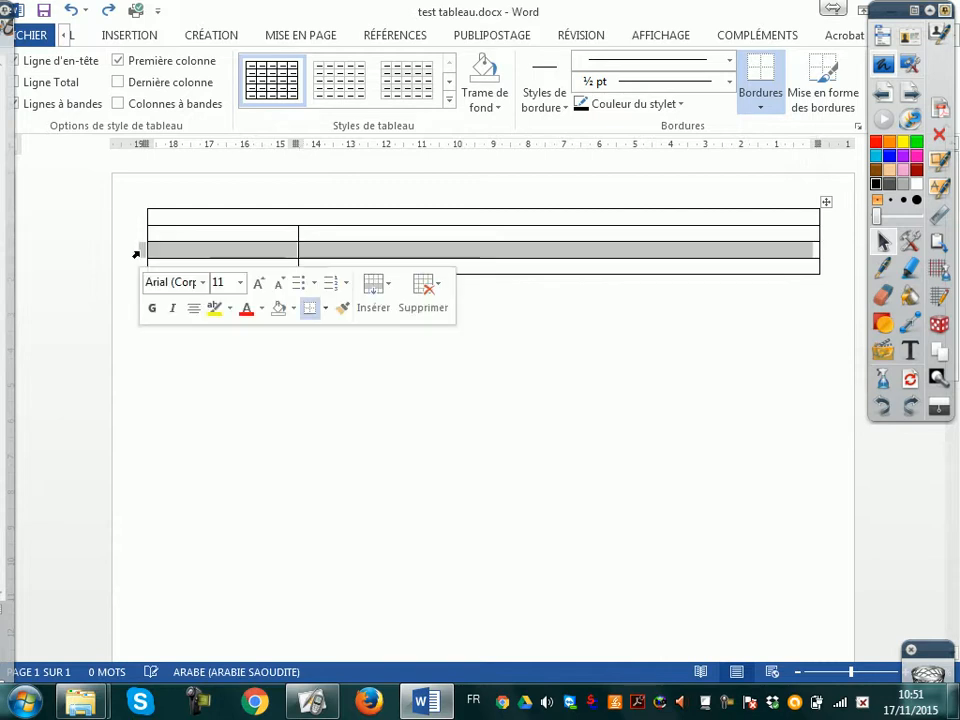
{"action": "left_click_drag", "start_coordinate": [298, 250], "coordinate": [493, 254]}
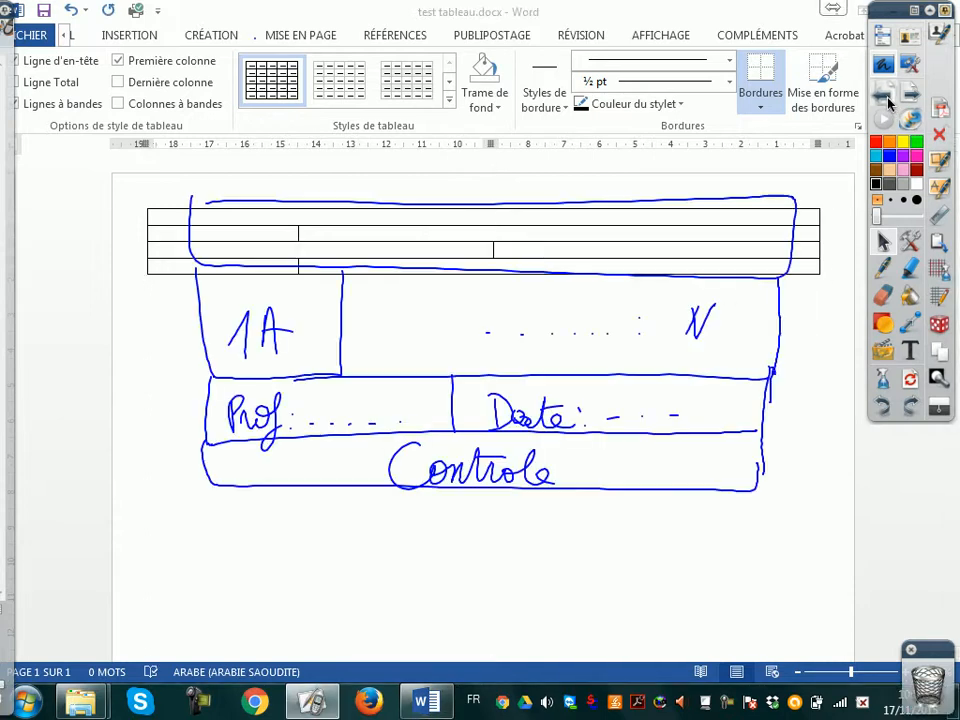
{"action": "left_click", "coordinate": [909, 97]}
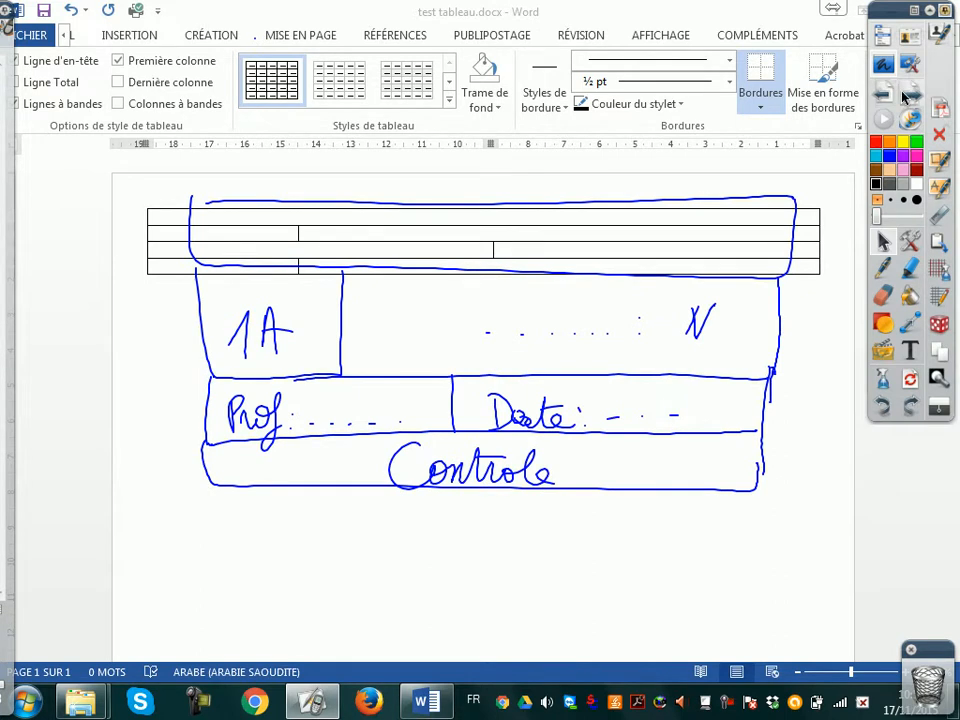
Merge the two cells of the table's fourth row into one full-width cell
{"action": "left_click", "coordinate": [273, 266]}
{"action": "left_click", "coordinate": [137, 270]}
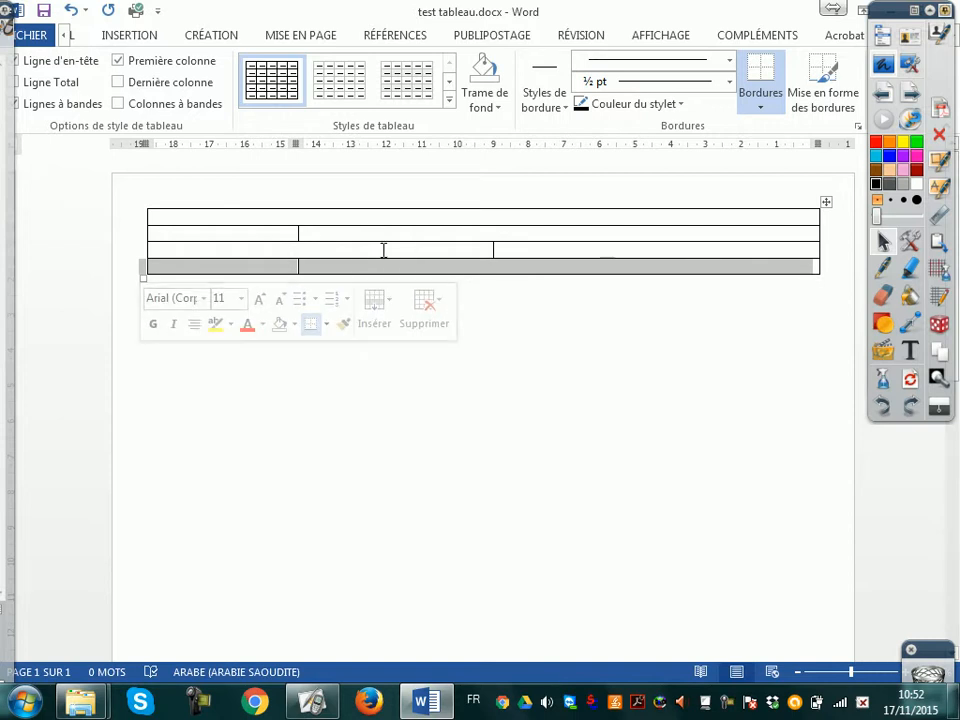
{"action": "left_click", "coordinate": [251, 271]}
{"action": "left_click", "coordinate": [124, 268]}
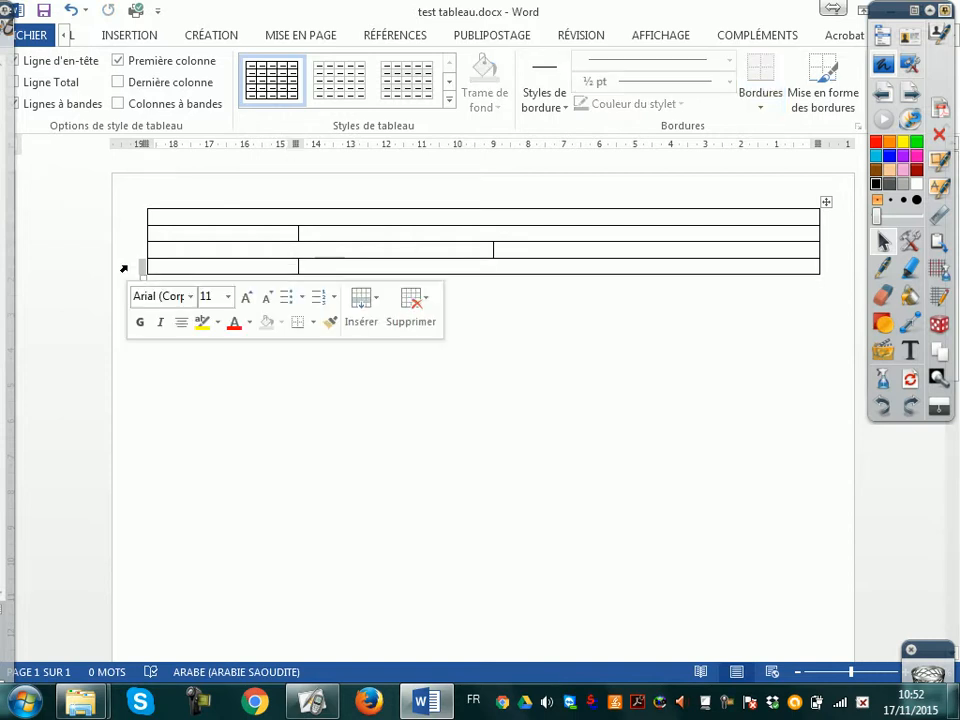
{"action": "triple_click", "coordinate": [124, 268]}
{"action": "left_click", "coordinate": [124, 268]}
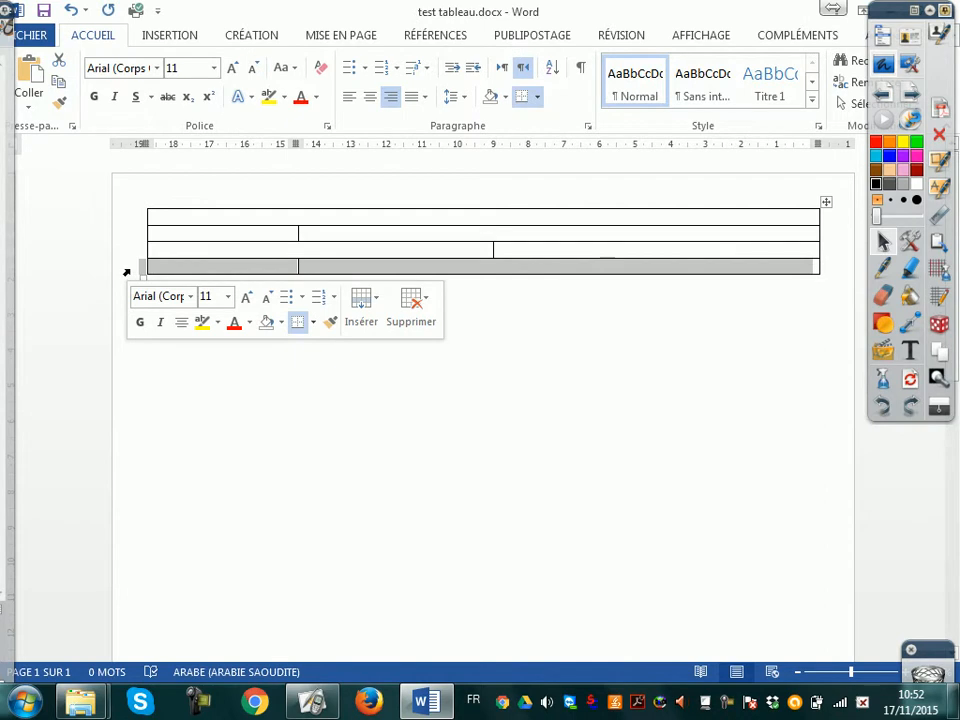
{"action": "right_click", "coordinate": [246, 271]}
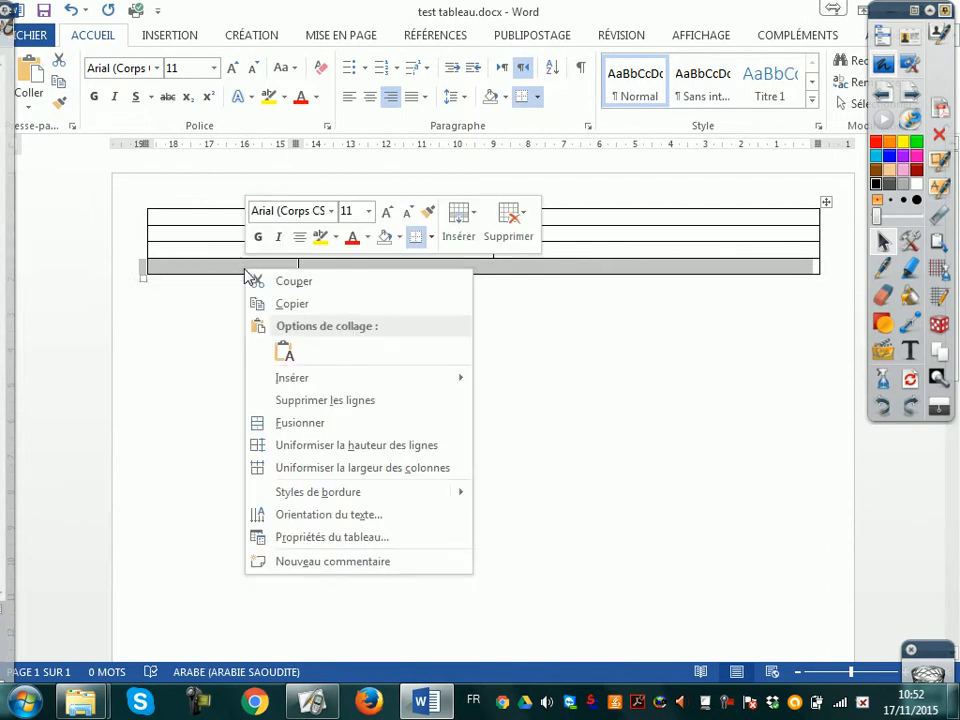
{"action": "left_click", "coordinate": [300, 424]}
{"action": "left_click", "coordinate": [391, 361]}
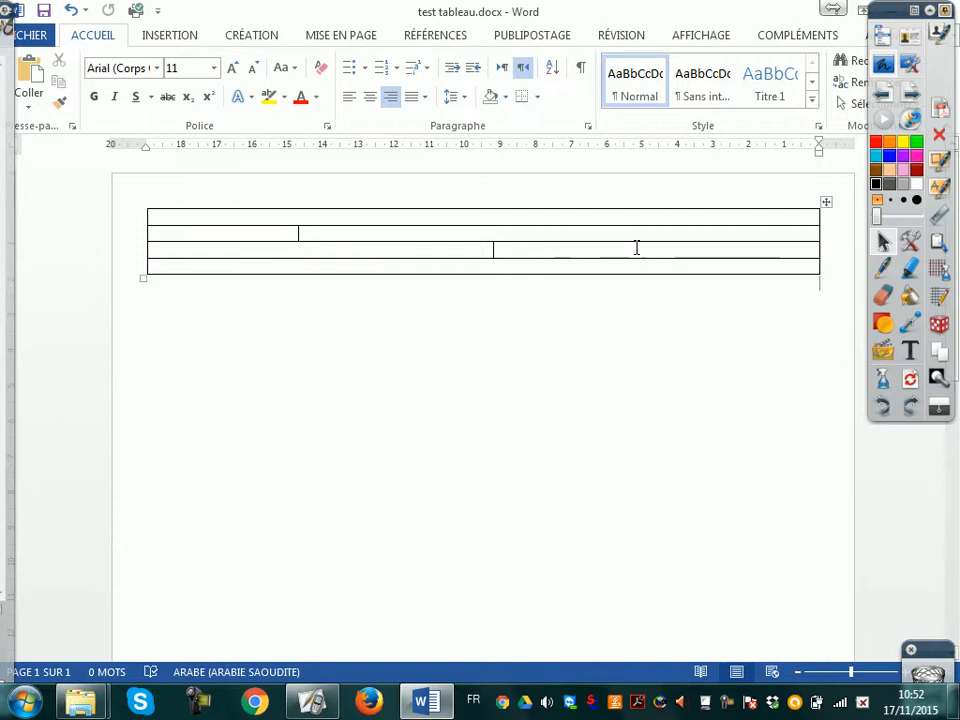
Centre the first row of the table and enter "Ecole La Renaissance" in it
{"action": "left_click", "coordinate": [624, 219]}
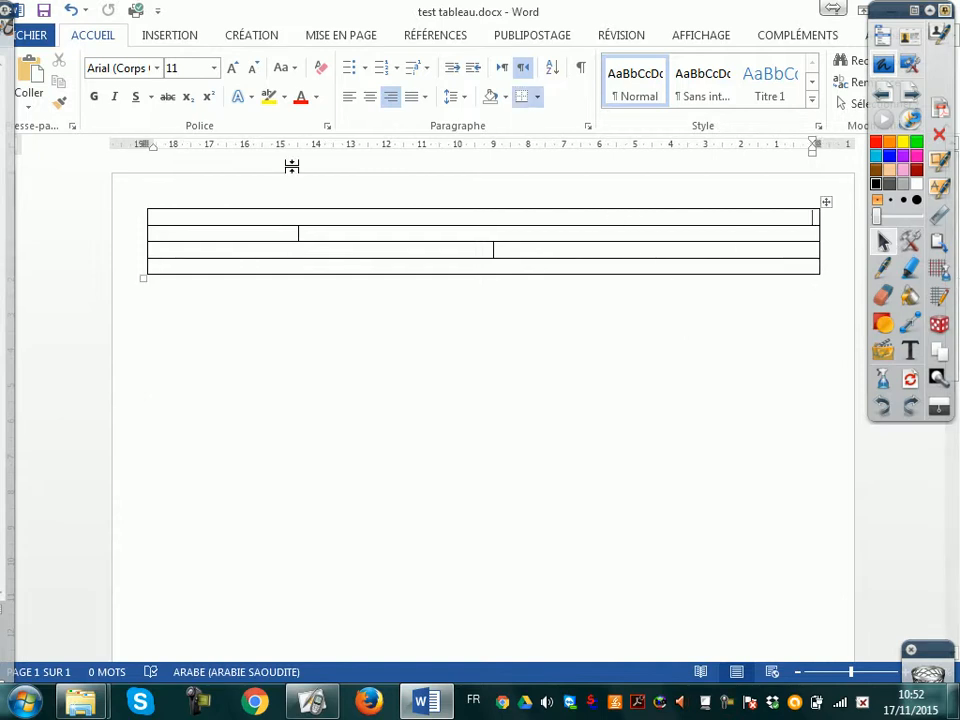
{"action": "left_click", "coordinate": [370, 97]}
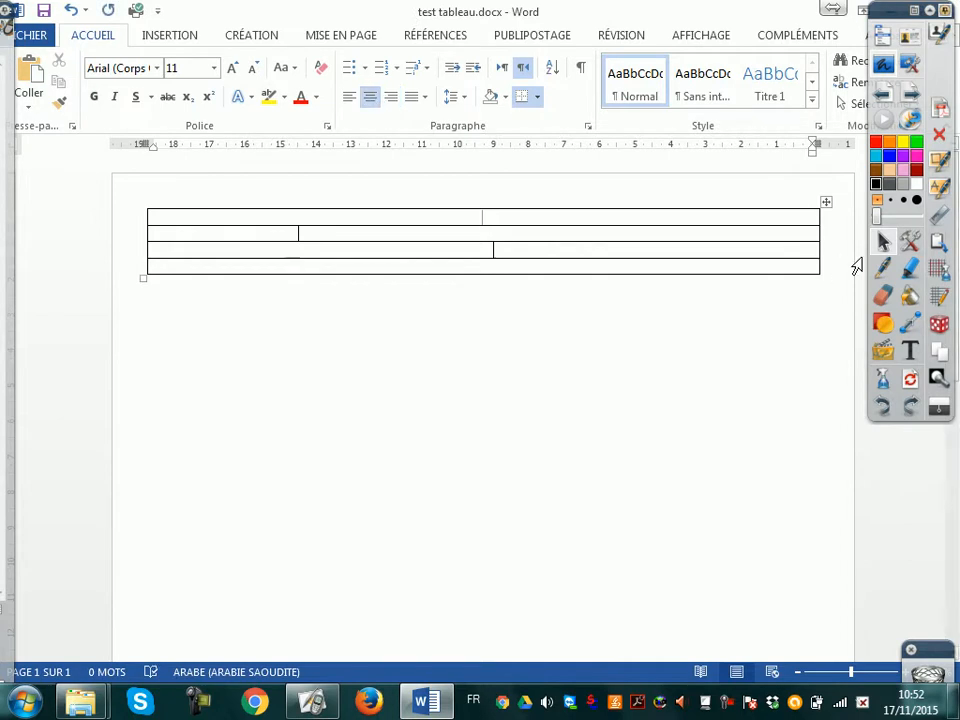
{"action": "type", "text": "Ecole L"}
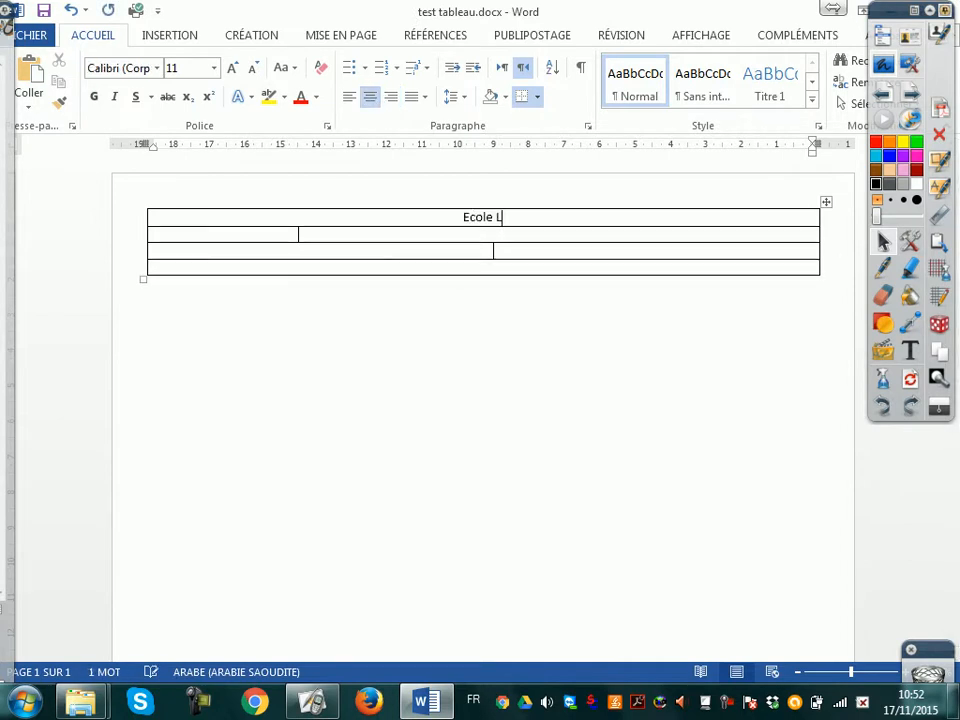
{"action": "type", "text": "a Renaissance"}
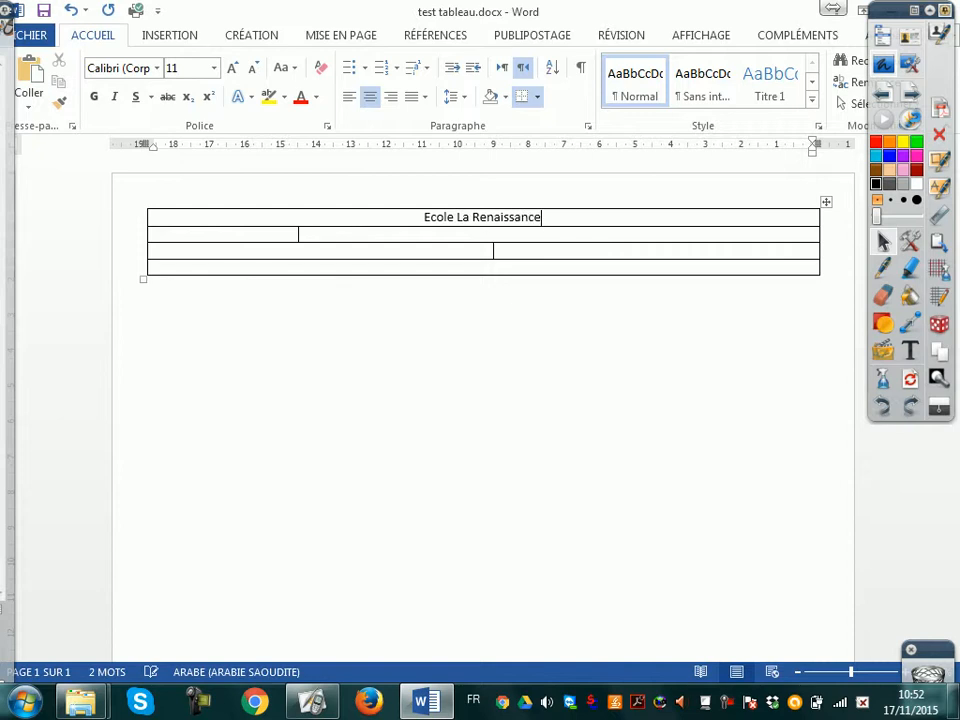
Increase the font size of the "Ecole La Renaissance" title to 28
{"action": "triple_click", "coordinate": [482, 220]}
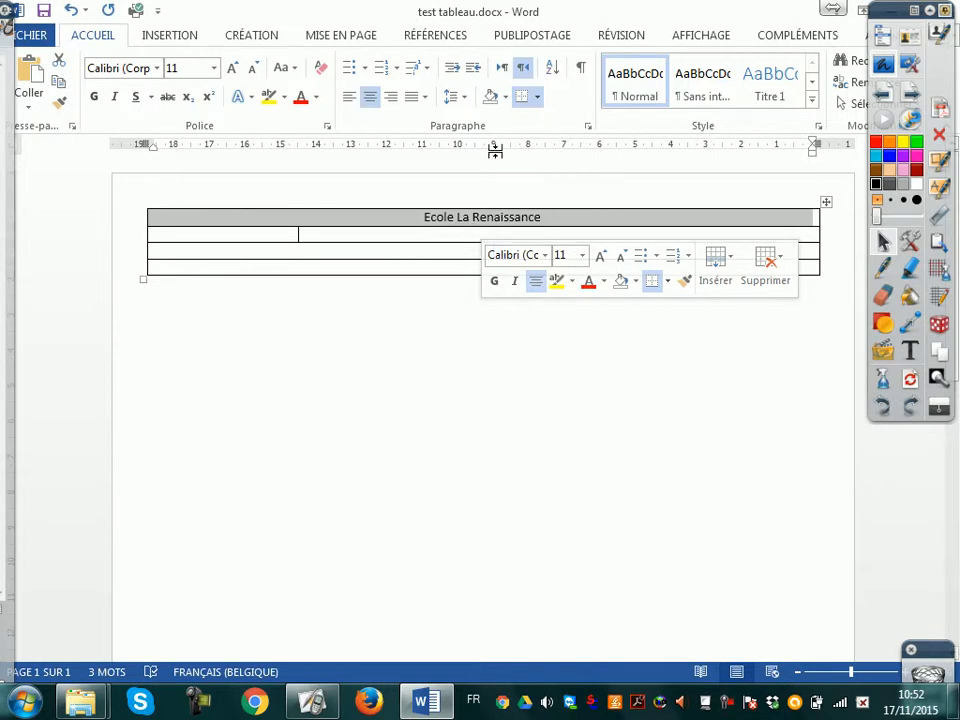
{"action": "left_click", "coordinate": [233, 68]}
{"action": "left_click", "coordinate": [233, 68]}
{"action": "left_click", "coordinate": [233, 68]}
{"action": "left_click", "coordinate": [233, 68]}
{"action": "left_click", "coordinate": [233, 68]}
{"action": "left_click", "coordinate": [233, 68]}
{"action": "left_click", "coordinate": [233, 68]}
{"action": "left_click", "coordinate": [233, 68]}
{"action": "left_click", "coordinate": [233, 68]}
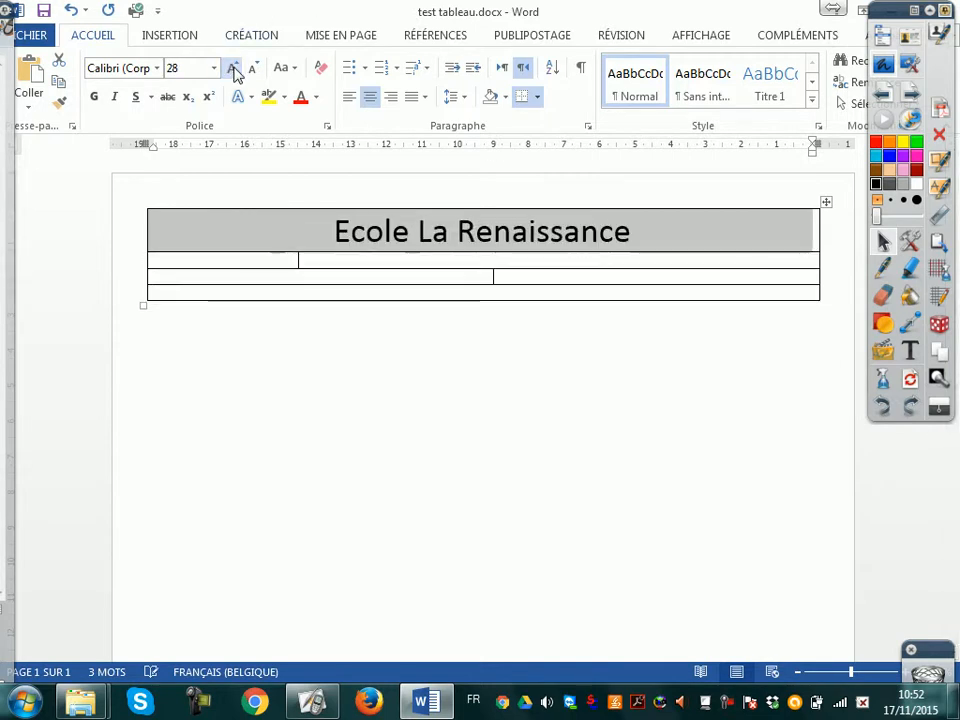
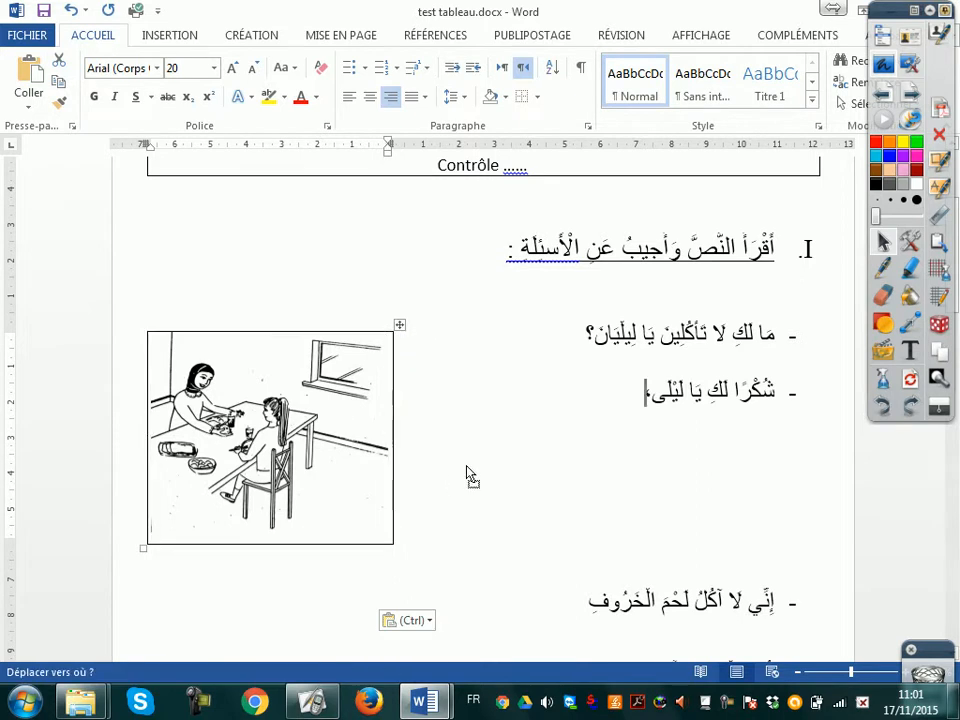
Delete the one-cell table used for the picture and try to move the picture to the left of the dialogue lines
{"action": "left_click", "coordinate": [399, 325]}
{"action": "key", "text": "BackSpace"}
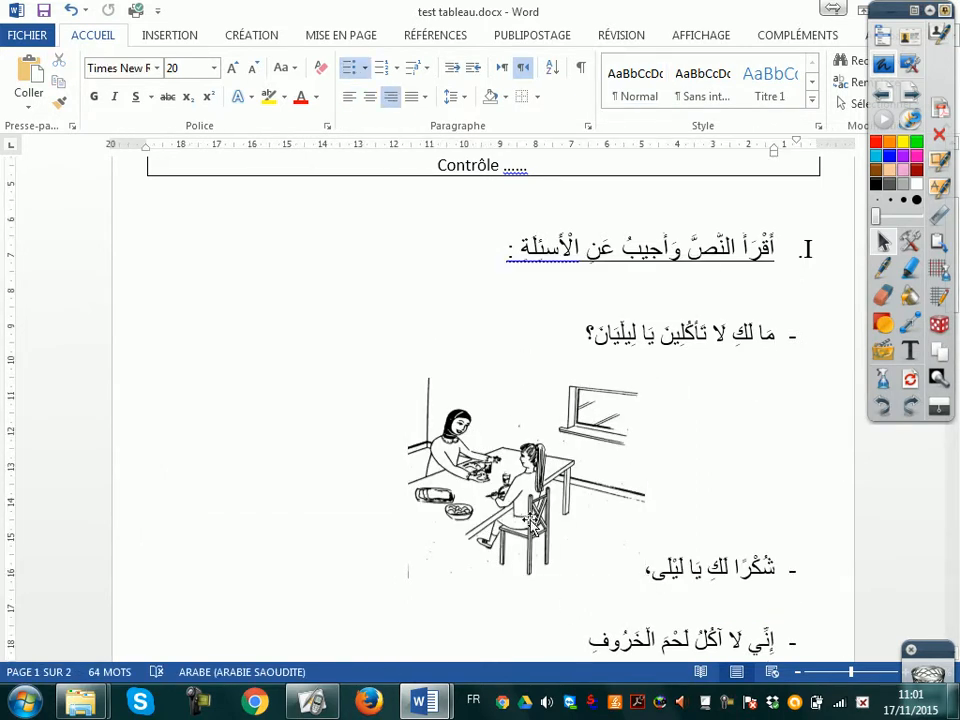
{"action": "left_click", "coordinate": [478, 487]}
{"action": "left_click_drag", "start_coordinate": [478, 487], "coordinate": [318, 400]}
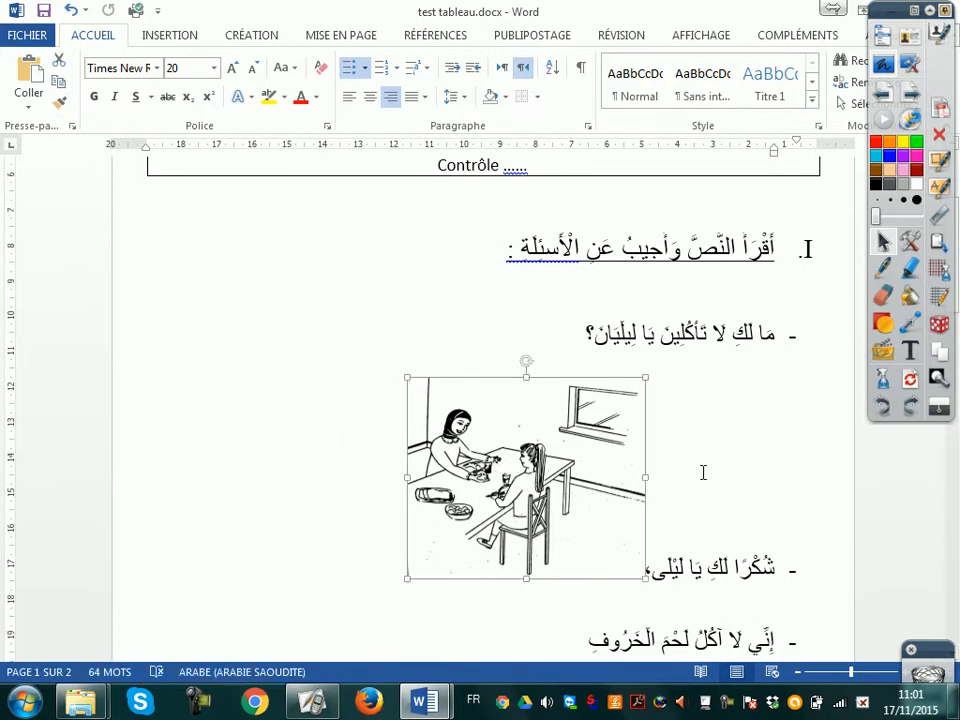
Review the test from the header table through the dialogue and picture down to the second question
{"action": "scroll", "coordinate": [704, 460], "scroll_direction": "up", "scroll_amount": 3}
{"action": "left_click", "coordinate": [772, 390]}
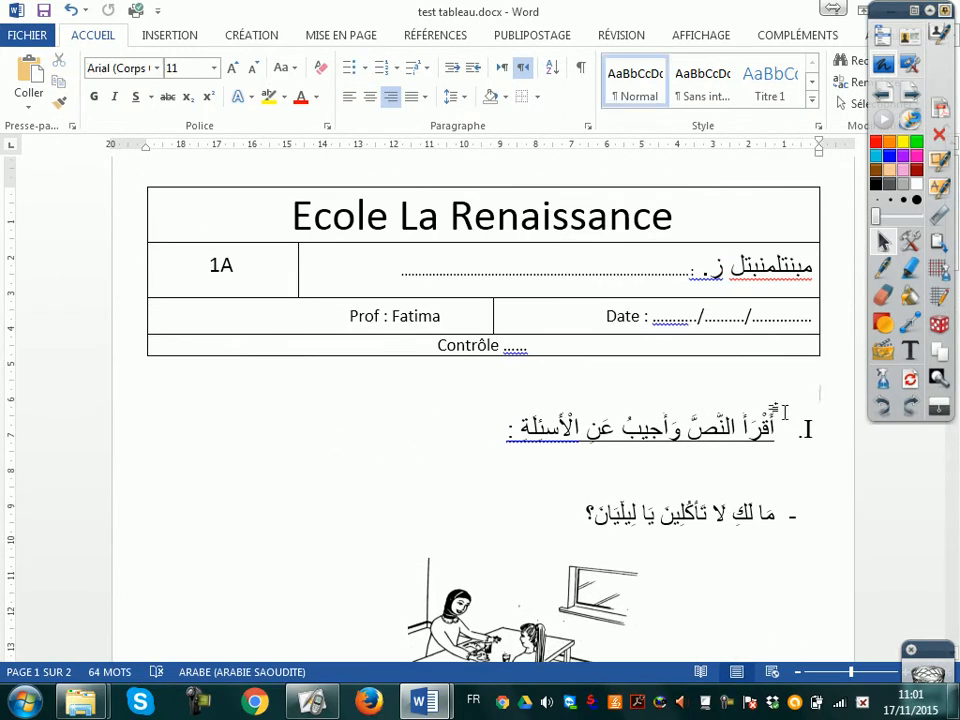
{"action": "scroll", "coordinate": [785, 410], "scroll_direction": "down", "scroll_amount": 1}
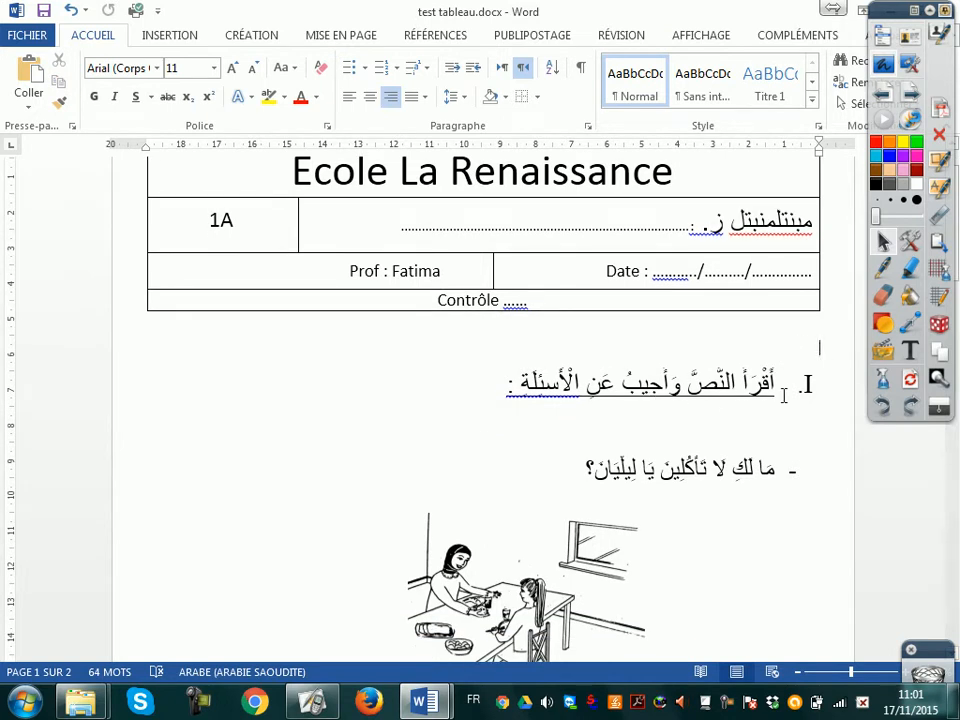
{"action": "scroll", "coordinate": [840, 347], "scroll_direction": "down", "scroll_amount": 7}
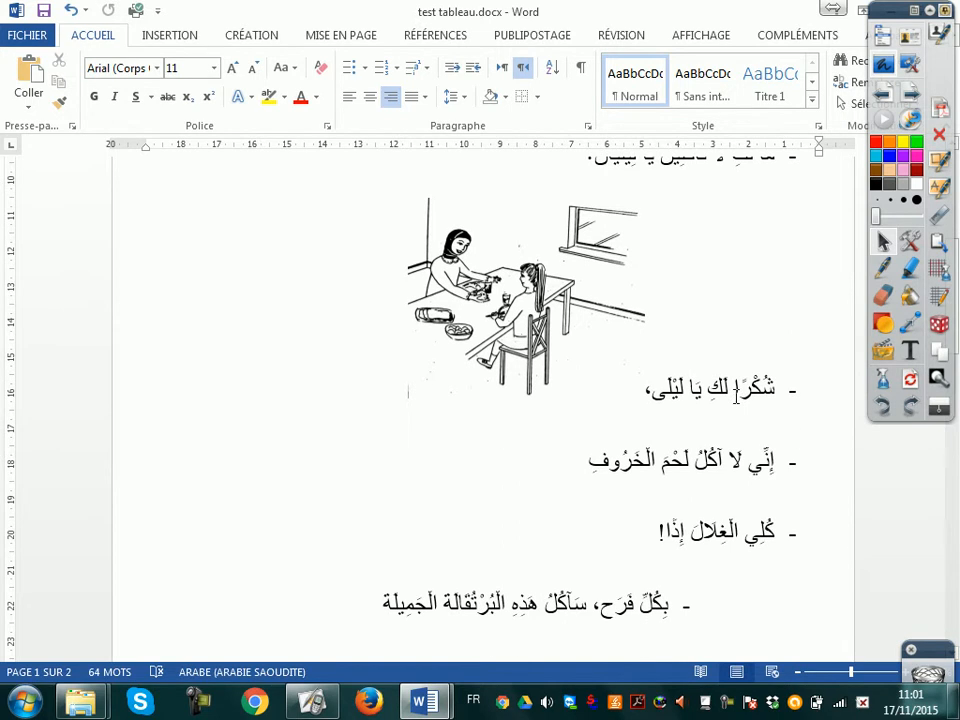
{"action": "scroll", "coordinate": [748, 521], "scroll_direction": "down", "scroll_amount": 7}
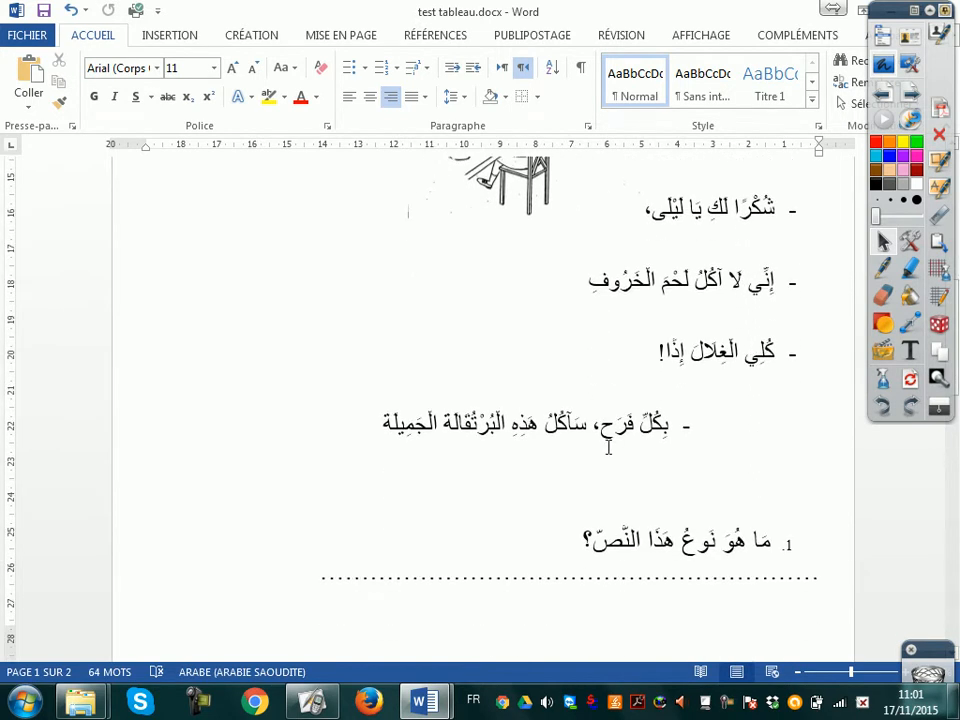
{"action": "scroll", "coordinate": [680, 418], "scroll_direction": "down", "scroll_amount": 2}
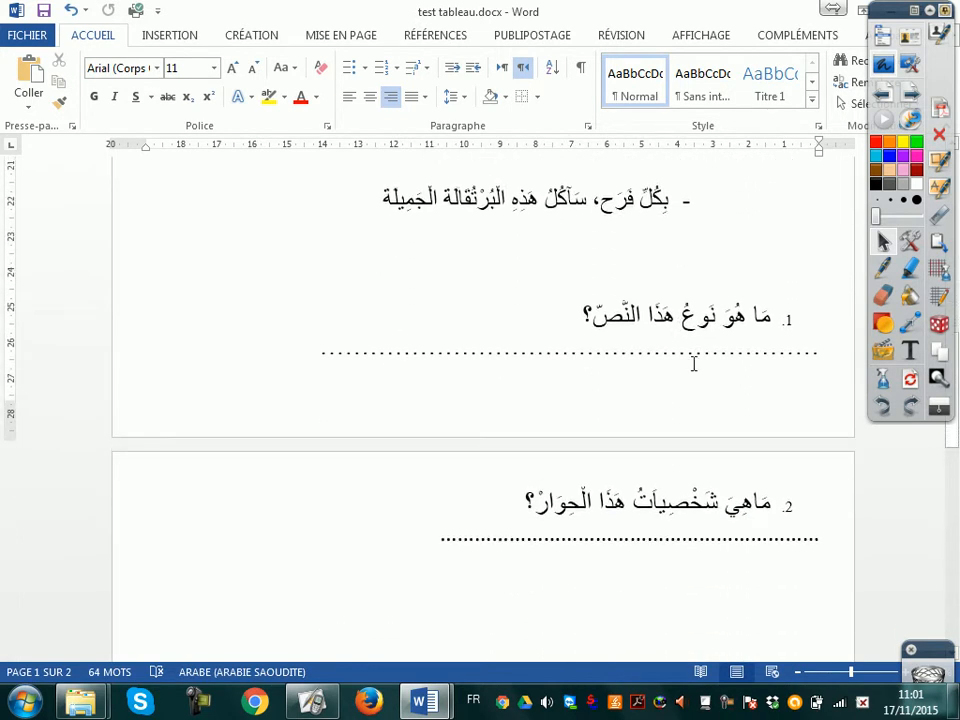
{"action": "scroll", "coordinate": [703, 490], "scroll_direction": "down", "scroll_amount": 3}
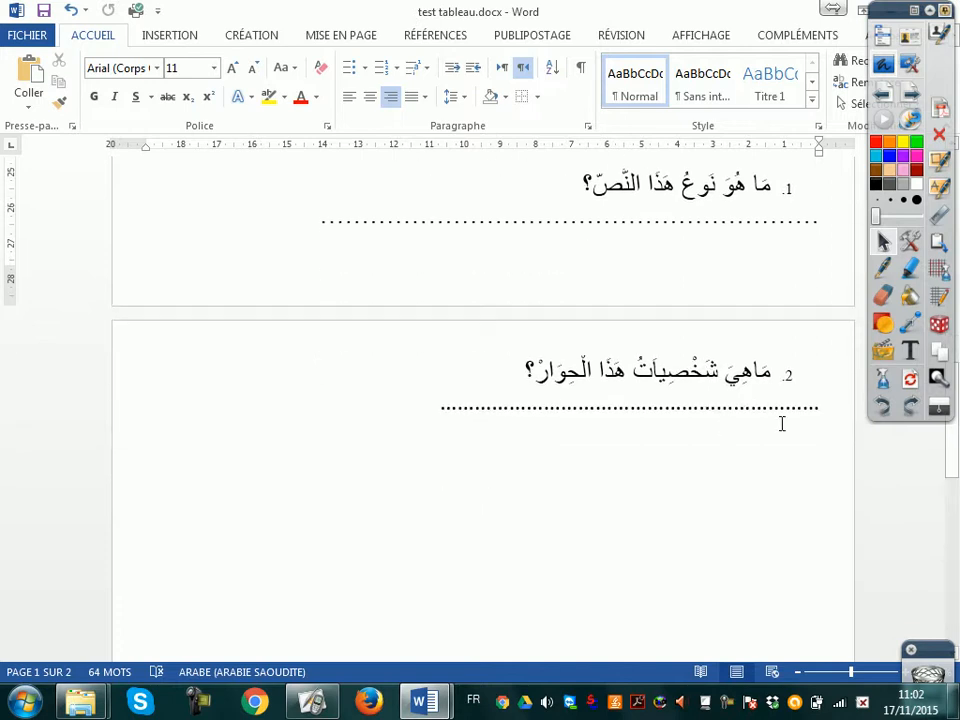
{"action": "scroll", "coordinate": [638, 426], "scroll_direction": "up", "scroll_amount": 6}
{"action": "scroll", "coordinate": [639, 427], "scroll_direction": "up", "scroll_amount": 10}
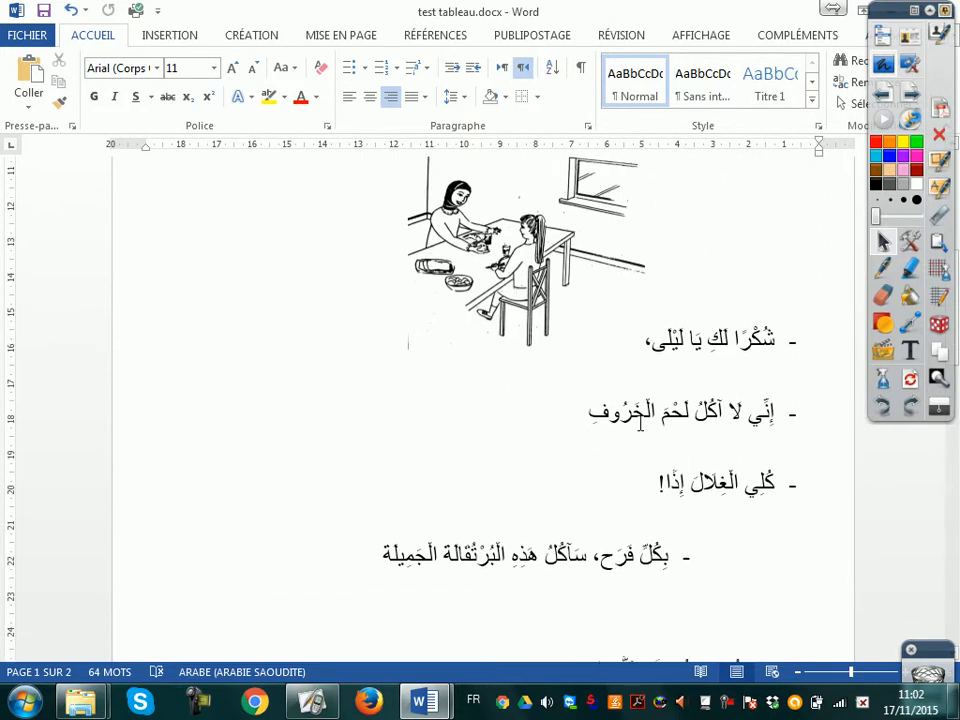
{"action": "left_click_drag", "start_coordinate": [718, 395], "coordinate": [724, 641]}
{"action": "scroll", "coordinate": [724, 600], "scroll_direction": "down", "scroll_amount": 5}
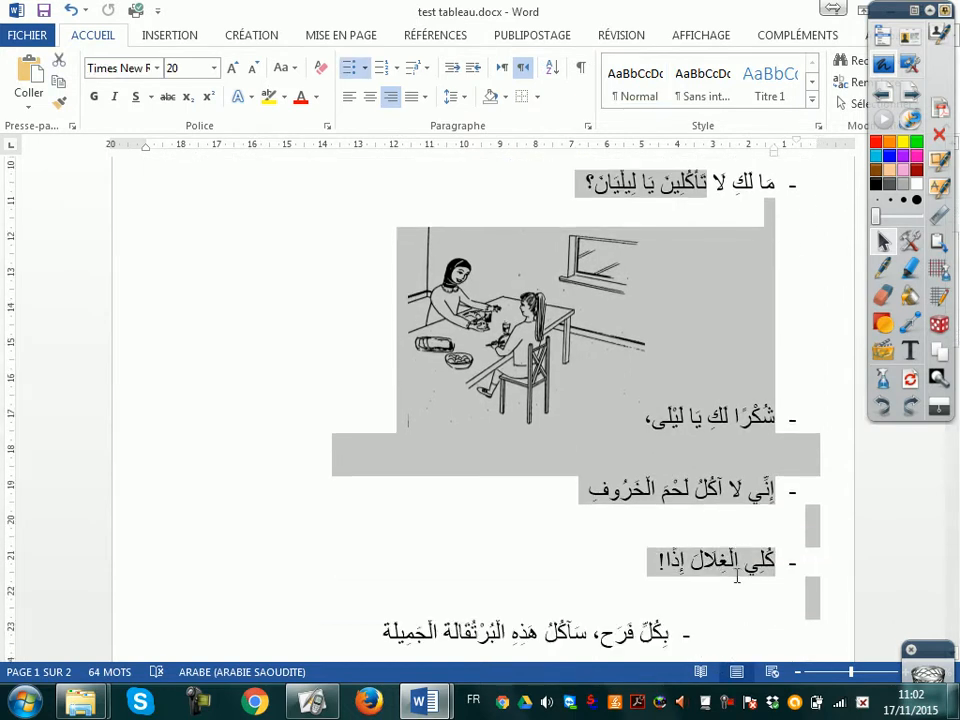
{"action": "left_click_drag", "start_coordinate": [683, 412], "coordinate": [643, 311]}
{"action": "left_click_drag", "start_coordinate": [640, 395], "coordinate": [660, 422]}
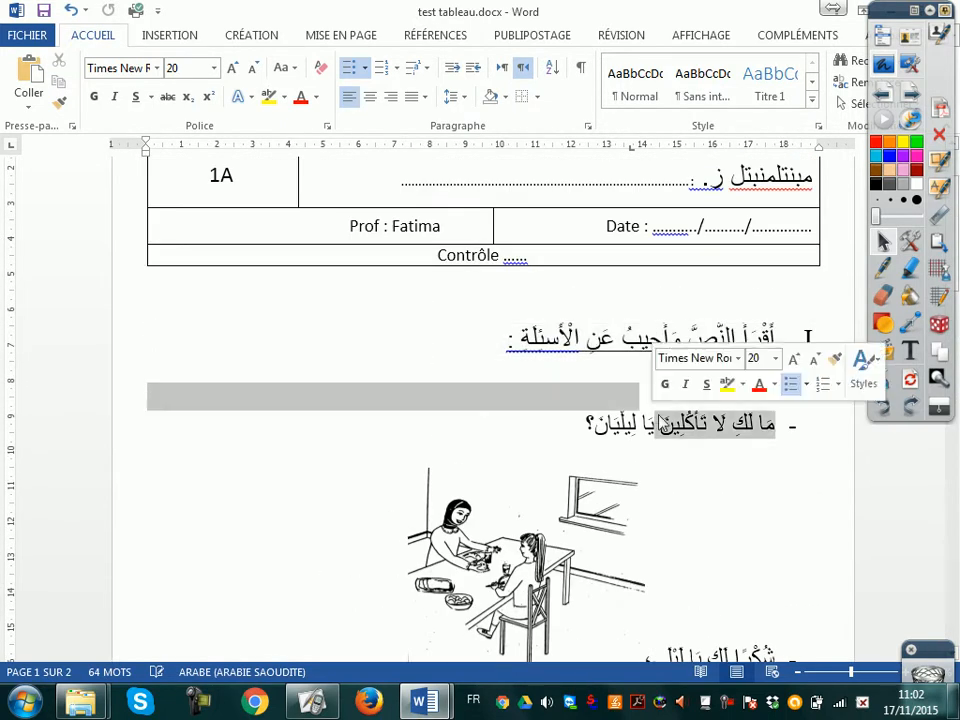
Check the picture's placement among the dialogue lines and the numbered questions with their dotted answer lines
{"action": "left_click", "coordinate": [771, 475]}
{"action": "scroll", "coordinate": [771, 474], "scroll_direction": "down", "scroll_amount": 2}
{"action": "left_click", "coordinate": [548, 432]}
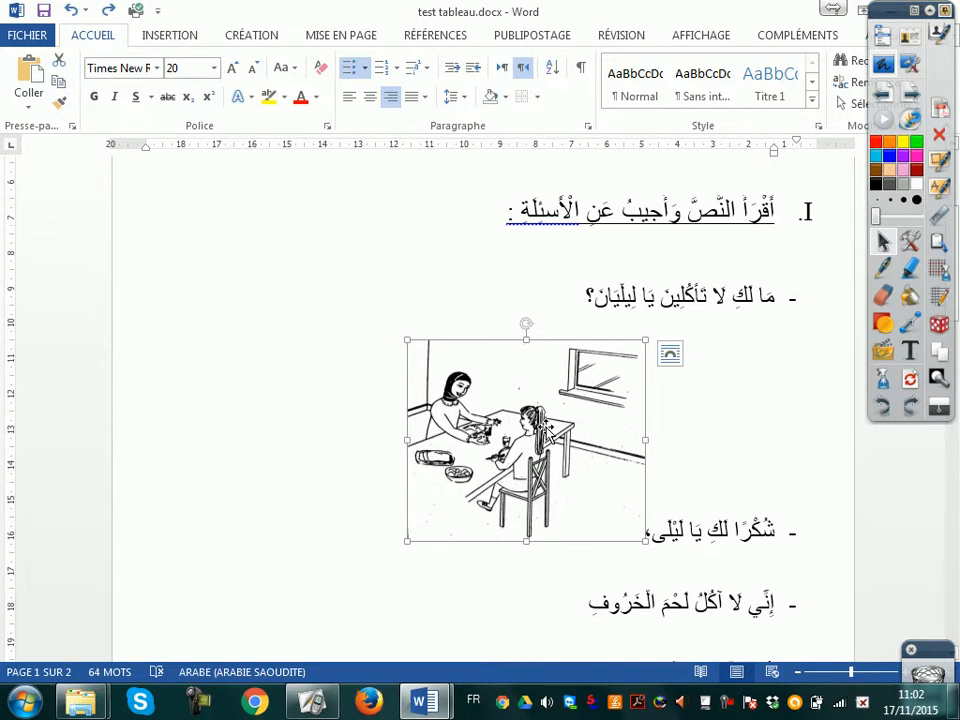
{"action": "left_click", "coordinate": [734, 167]}
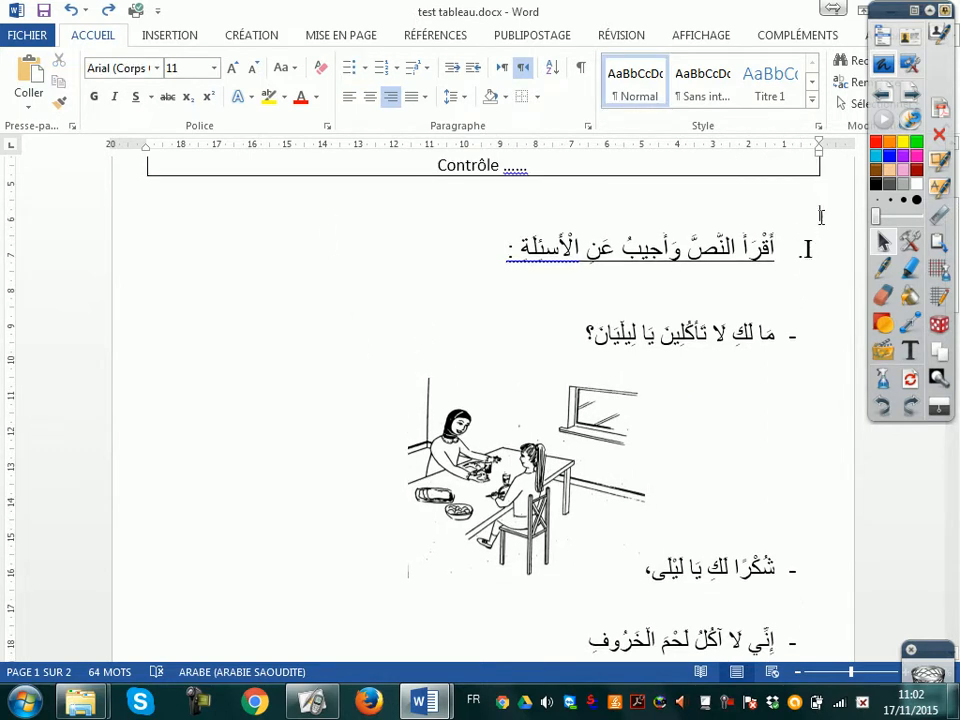
{"action": "left_click", "coordinate": [195, 38]}
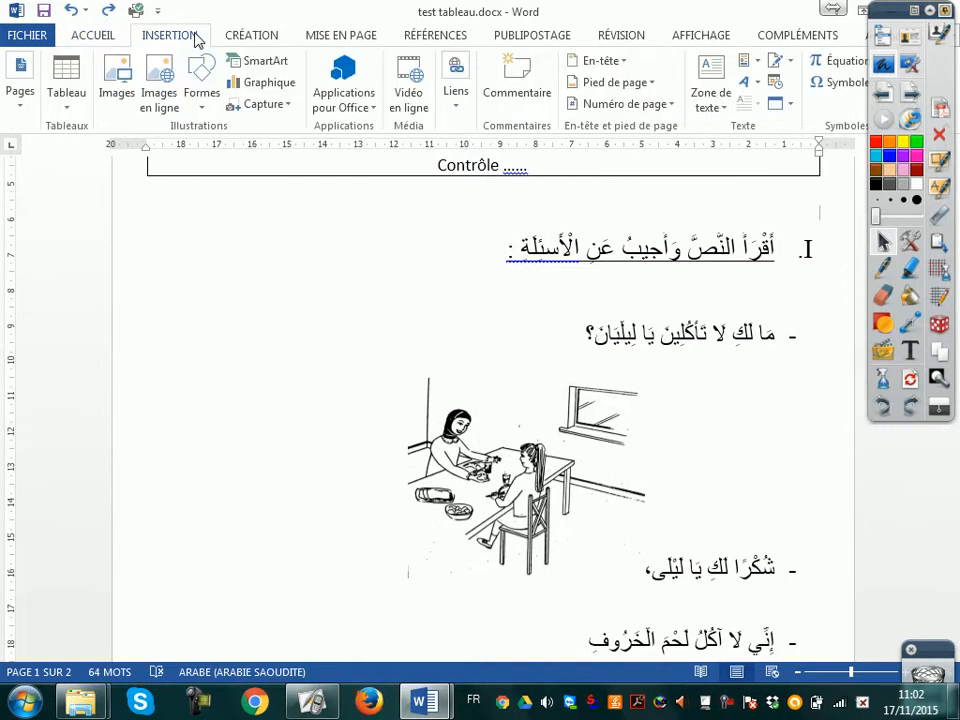
{"action": "scroll", "coordinate": [478, 347], "scroll_direction": "down", "scroll_amount": 3}
{"action": "left_click", "coordinate": [505, 385]}
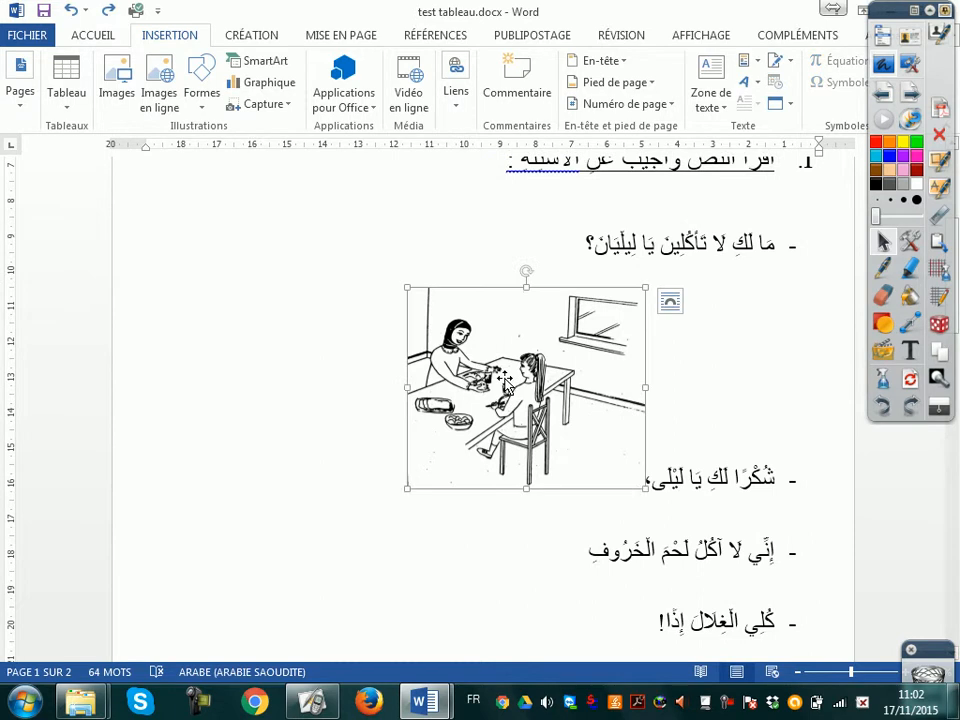
{"action": "scroll", "coordinate": [808, 429], "scroll_direction": "down", "scroll_amount": 12}
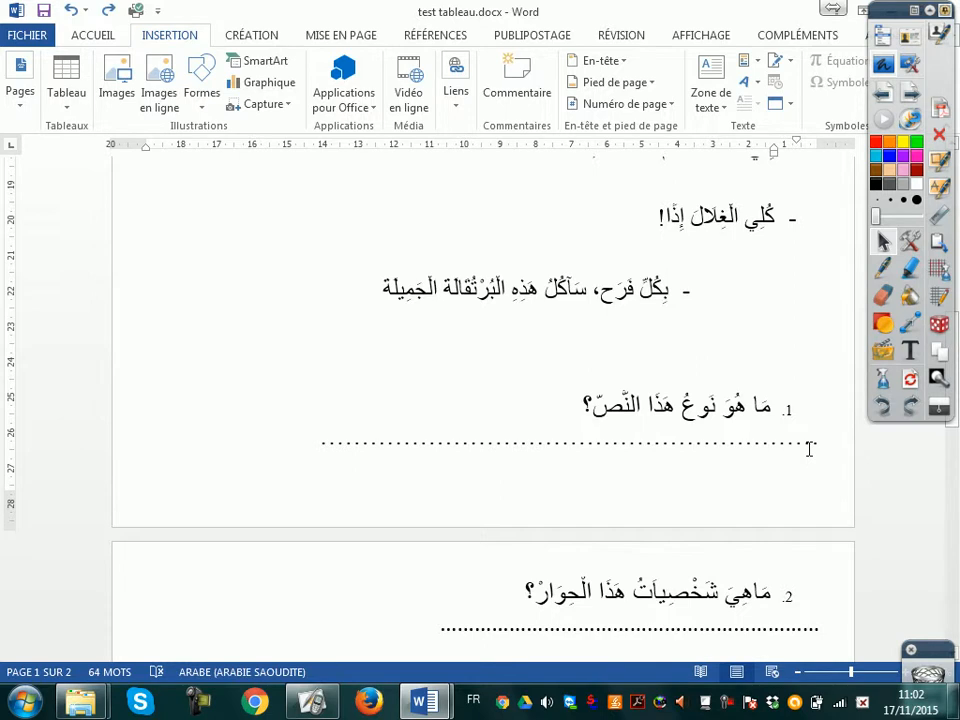
{"action": "left_click", "coordinate": [65, 82]}
{"action": "key", "text": "Escape"}
{"action": "scroll", "coordinate": [796, 329], "scroll_direction": "up", "scroll_amount": 12}
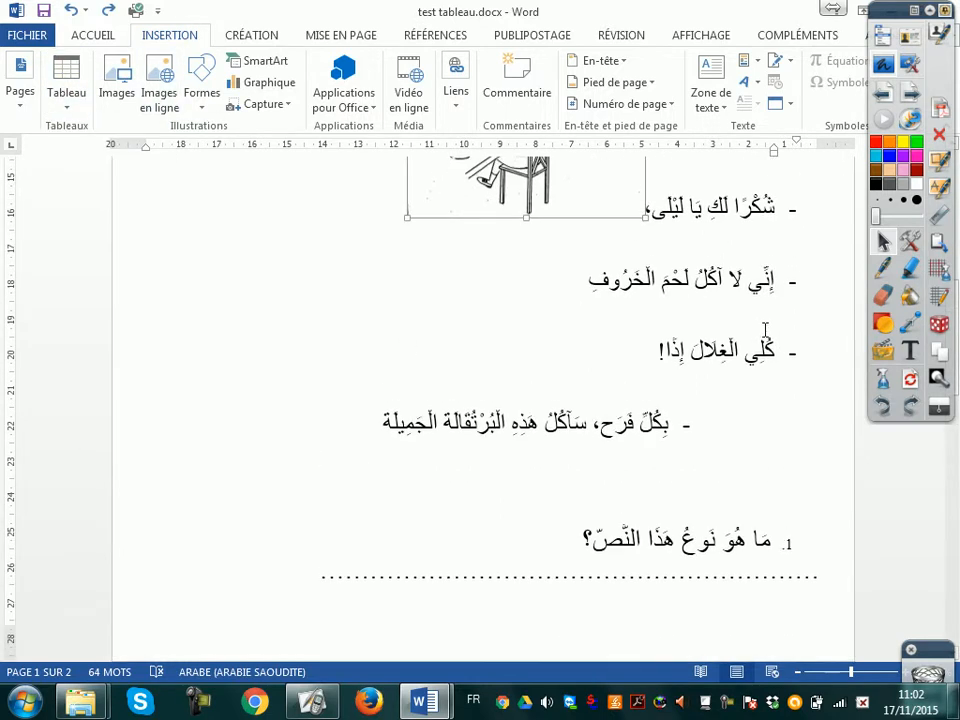
{"action": "scroll", "coordinate": [796, 329], "scroll_direction": "up", "scroll_amount": 4}
Try a table of six rows and three columns on the empty line below the header table, and undo it
{"action": "left_click", "coordinate": [790, 256]}
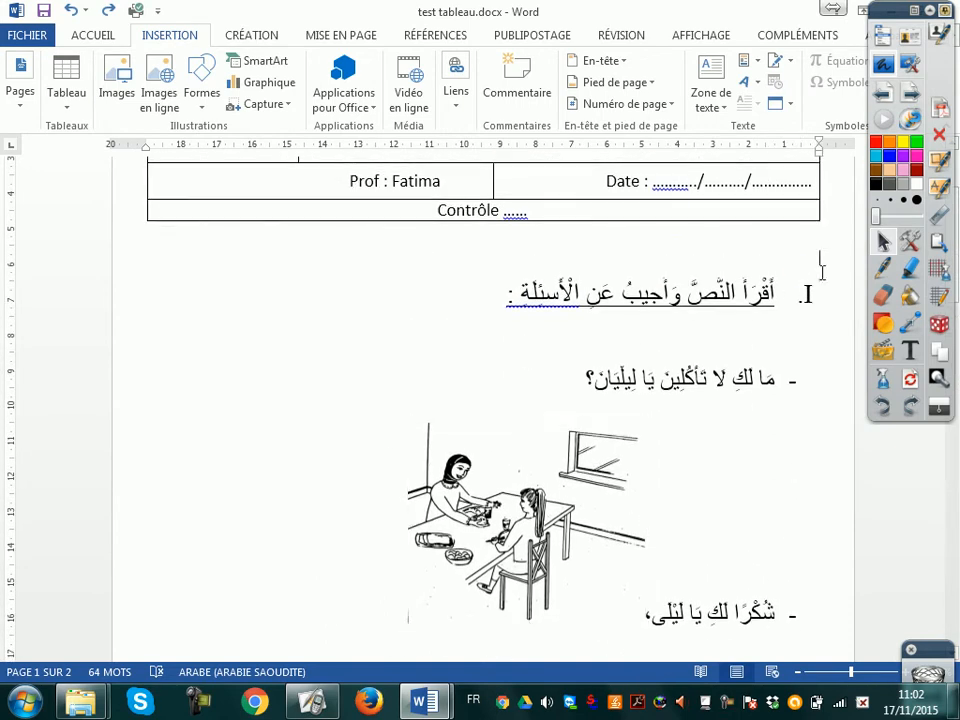
{"action": "left_click", "coordinate": [76, 84]}
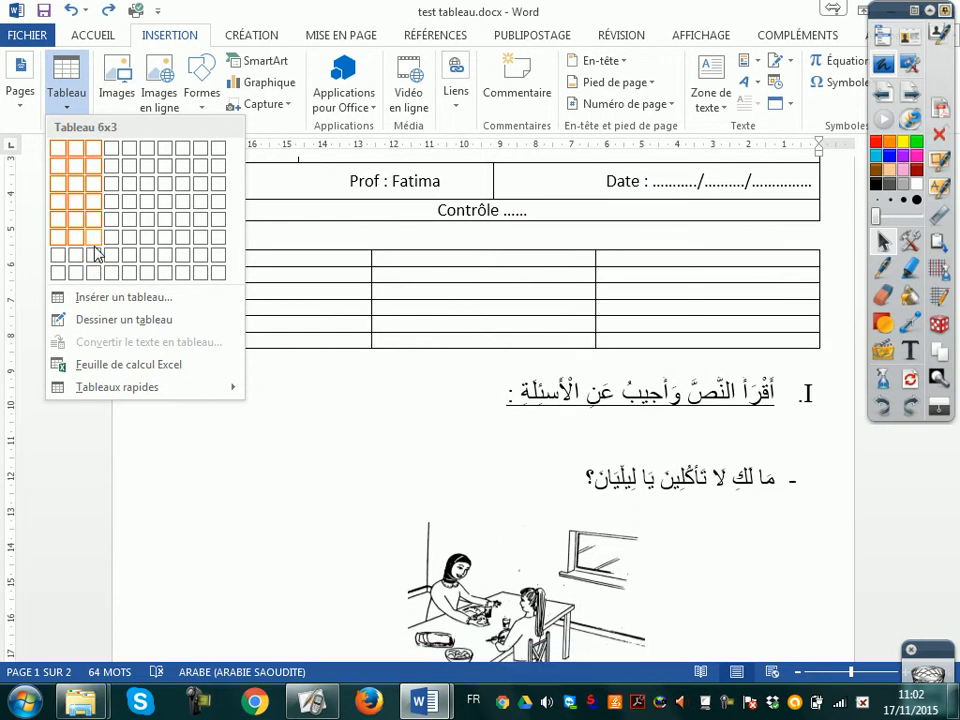
{"action": "left_click", "coordinate": [95, 247]}
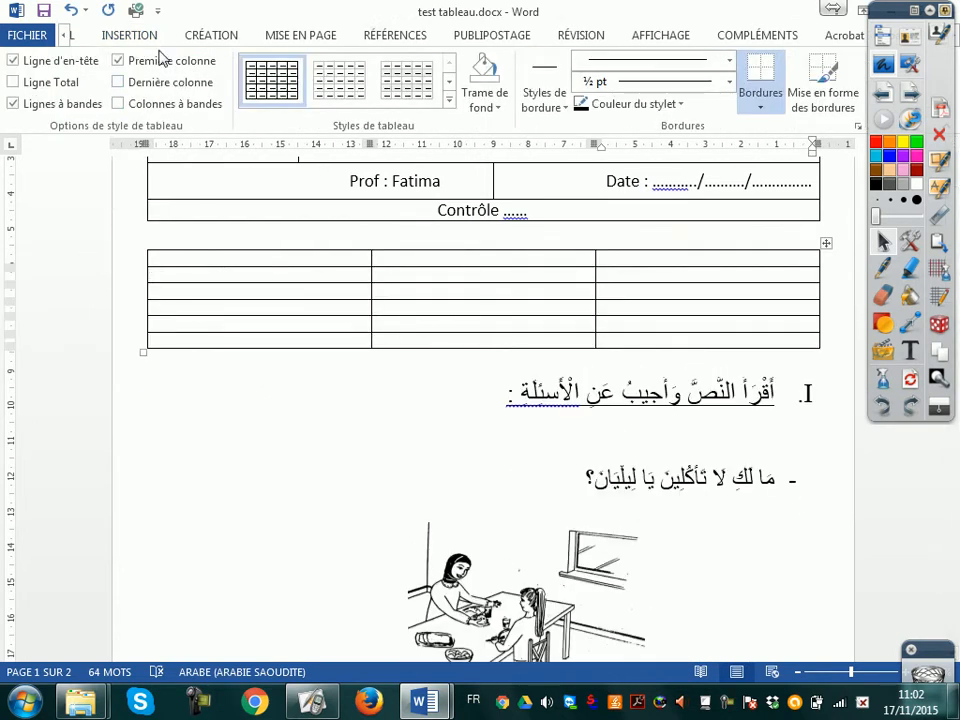
{"action": "key", "text": "ctrl+z"}
Insert a table of four rows and two columns on the empty line between the header table and heading I
{"action": "left_click", "coordinate": [153, 36]}
{"action": "left_click", "coordinate": [20, 80]}
{"action": "left_click", "coordinate": [66, 82]}
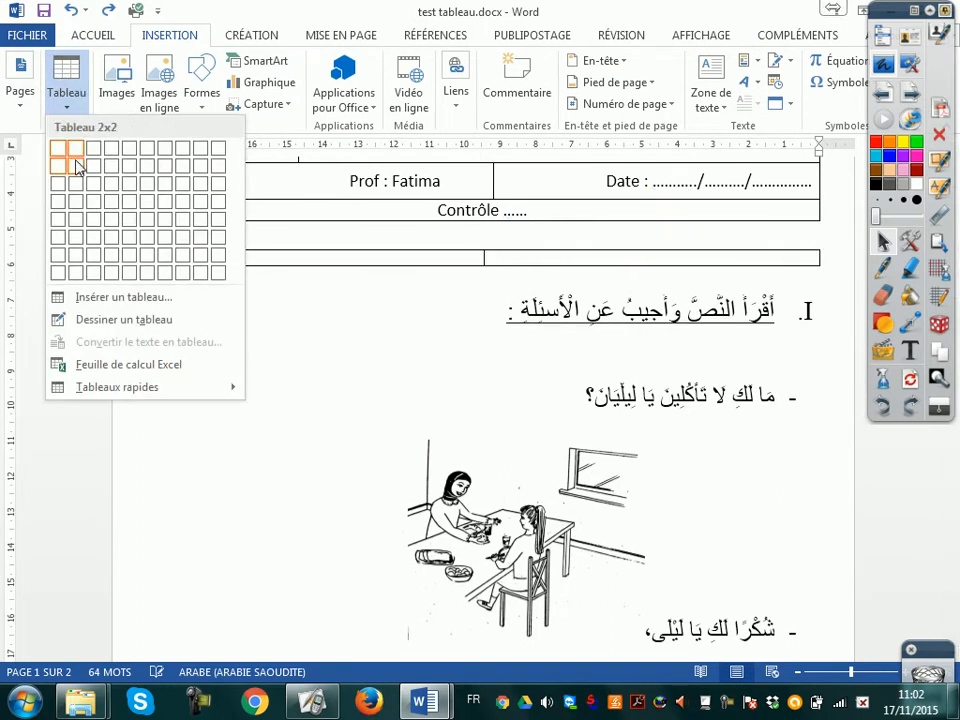
{"action": "left_click", "coordinate": [80, 210]}
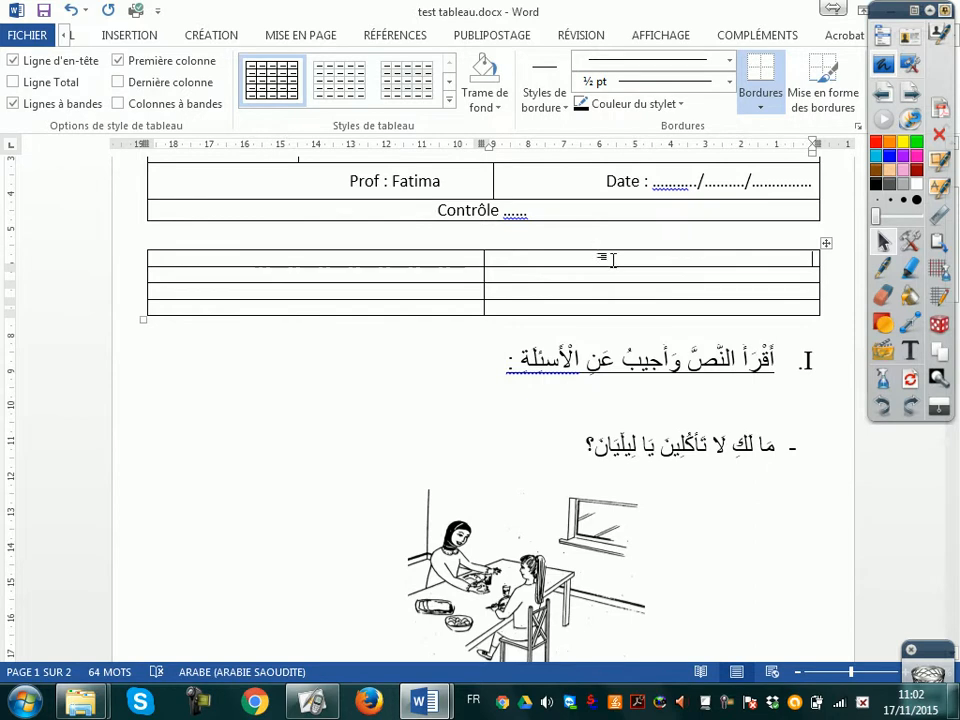
Move heading I from below the second table into the right cell of that table's first row
{"action": "left_click", "coordinate": [790, 363]}
{"action": "left_click_drag", "start_coordinate": [790, 363], "coordinate": [482, 360]}
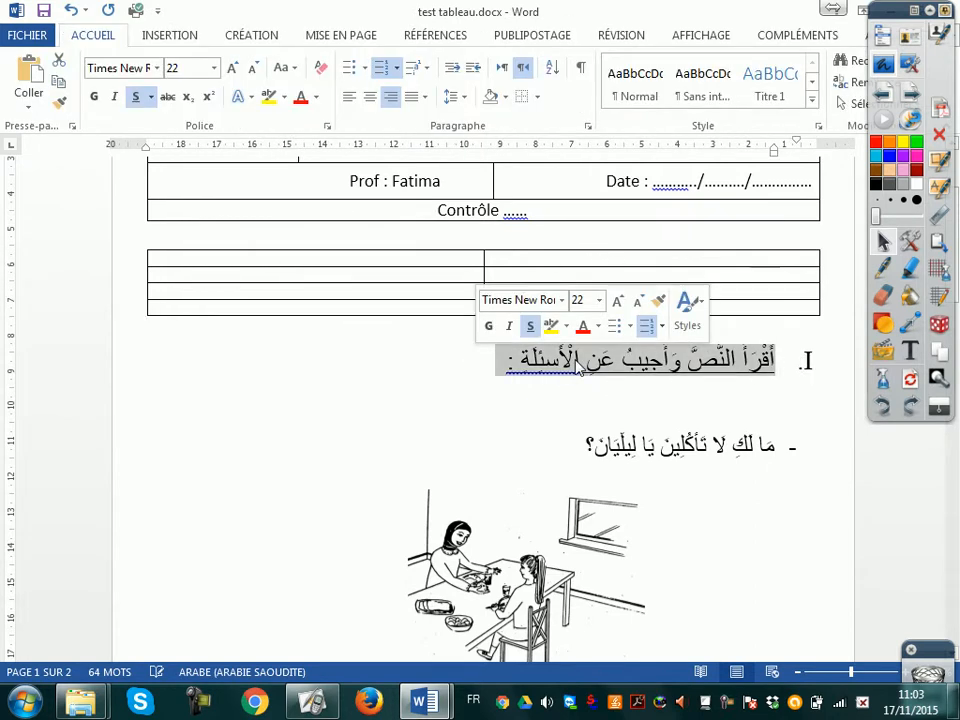
{"action": "left_click_drag", "start_coordinate": [580, 363], "coordinate": [690, 266]}
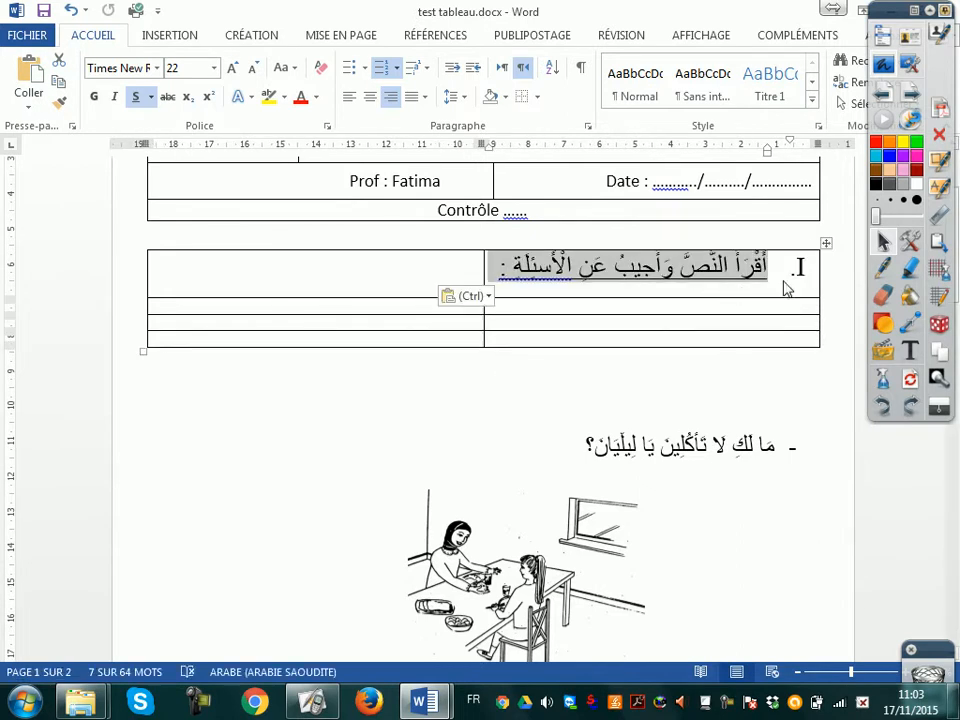
Try merging the two cells of the second table's first row, and undo the merge
{"action": "left_click", "coordinate": [679, 315]}
{"action": "scroll", "coordinate": [542, 304], "scroll_direction": "down", "scroll_amount": 1}
{"action": "left_click", "coordinate": [457, 251]}
{"action": "left_click", "coordinate": [391, 228]}
{"action": "left_click_drag", "start_coordinate": [362, 221], "coordinate": [621, 217]}
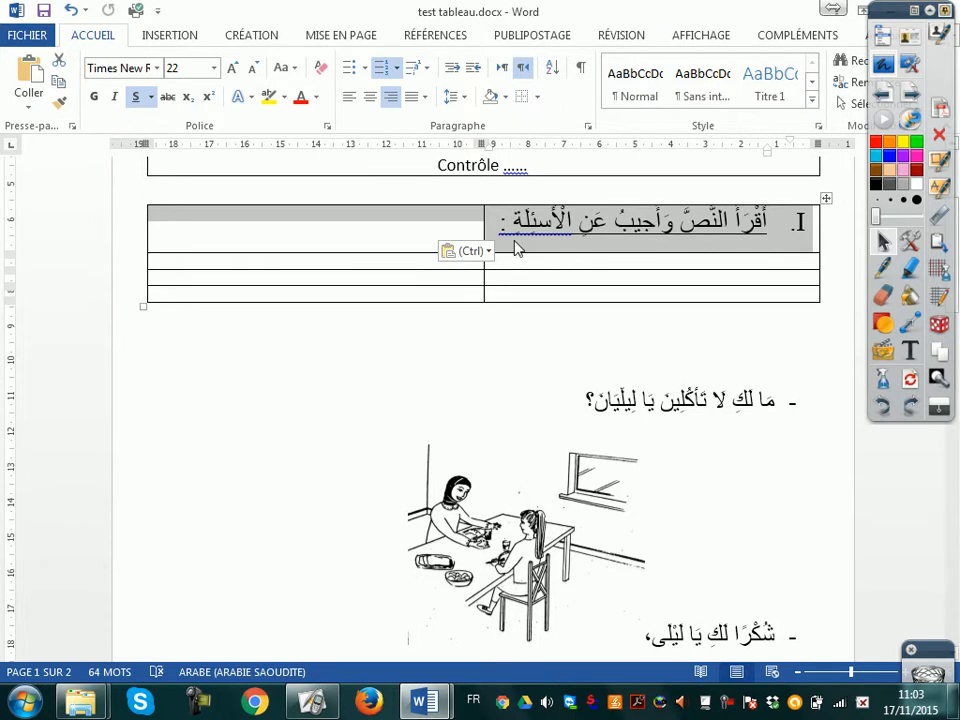
{"action": "right_click", "coordinate": [517, 246]}
{"action": "left_click", "coordinate": [562, 396]}
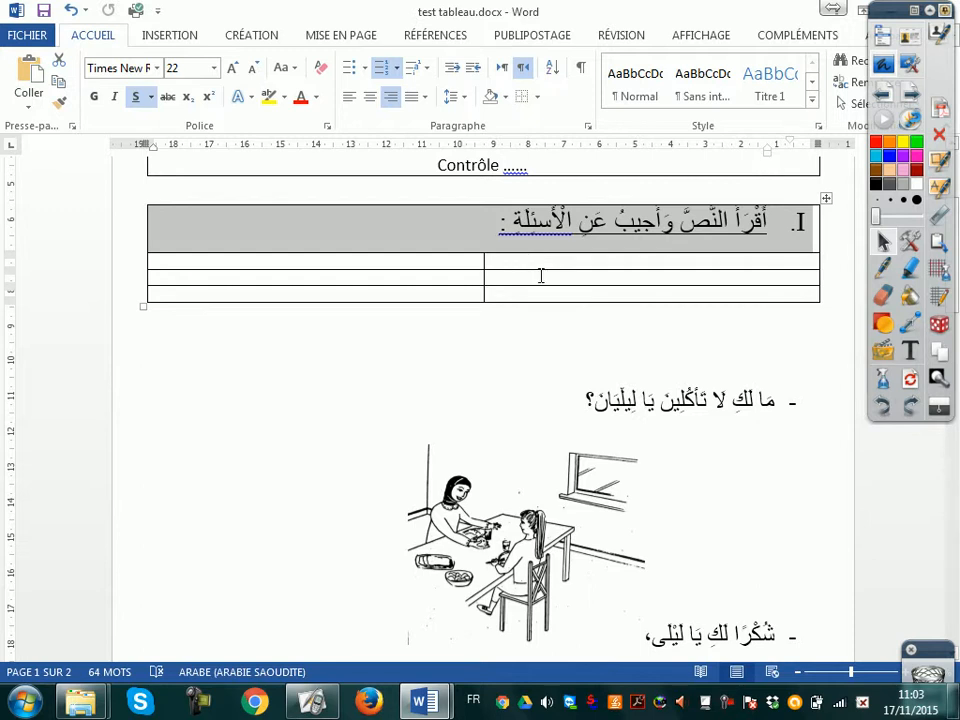
{"action": "scroll", "coordinate": [541, 277], "scroll_direction": "up", "scroll_amount": 3}
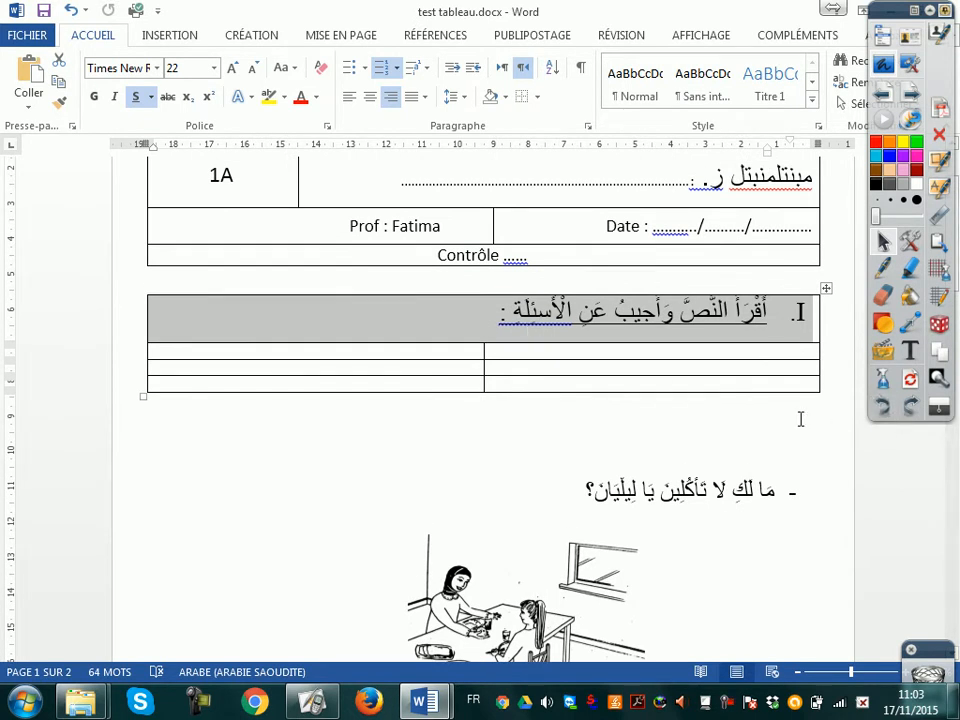
{"action": "left_click", "coordinate": [77, 14]}
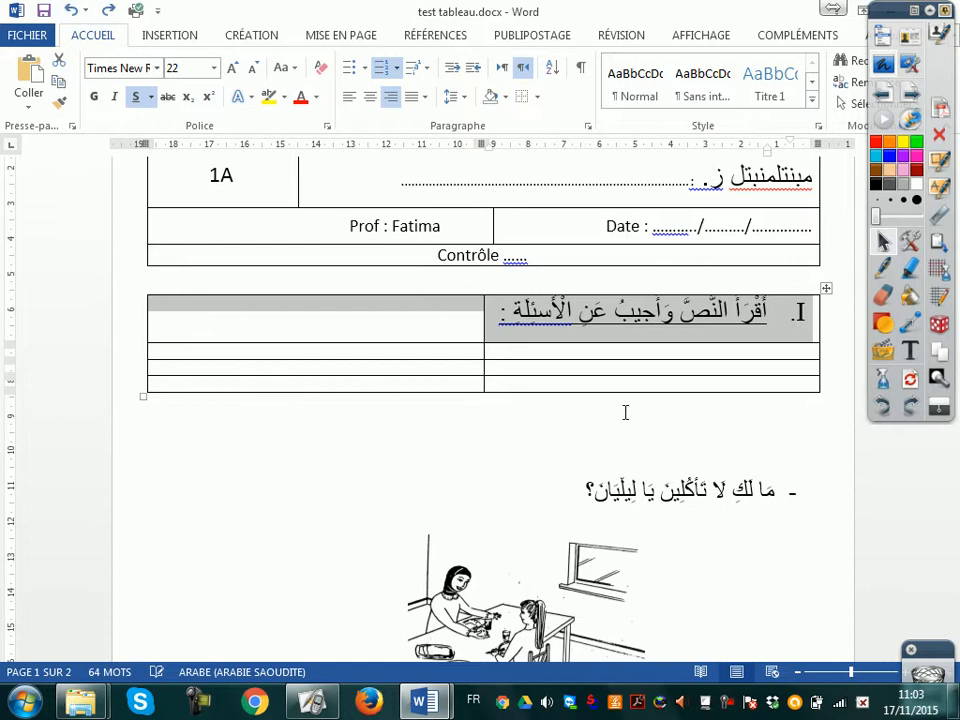
Try moving heading I to the second row and back to the first, and undo these moves
{"action": "triple_click", "coordinate": [660, 330]}
{"action": "mouse_move", "coordinate": [660, 325]}
{"action": "left_mouse_down"}
{"action": "mouse_move", "coordinate": [660, 355]}
{"action": "mouse_move", "coordinate": [660, 326]}
{"action": "left_mouse_up"}
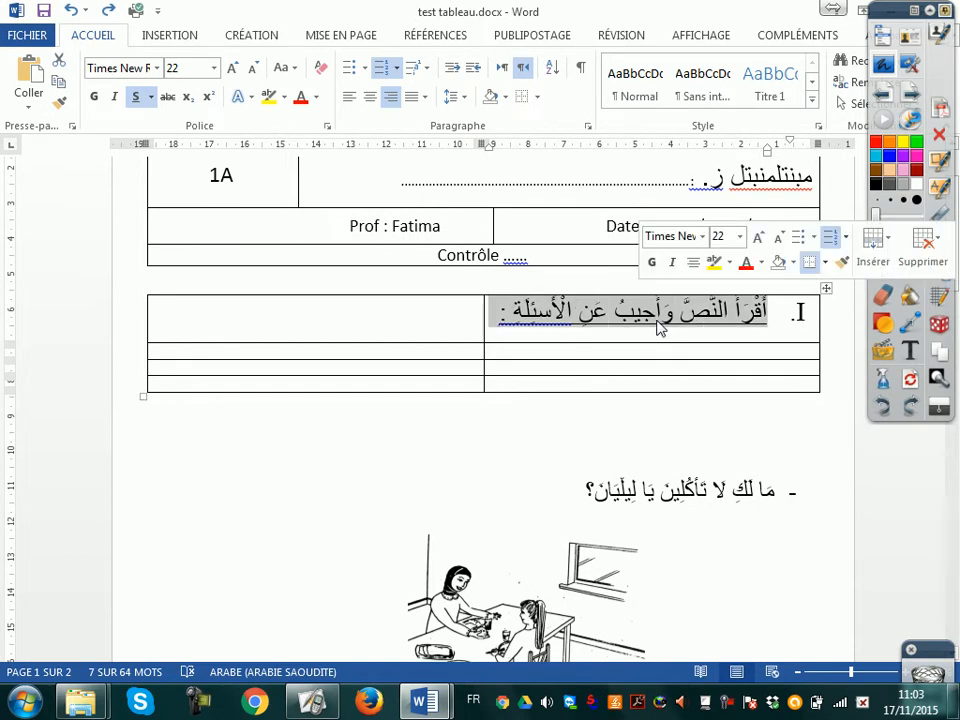
{"action": "left_click_drag", "start_coordinate": [715, 328], "coordinate": [731, 350]}
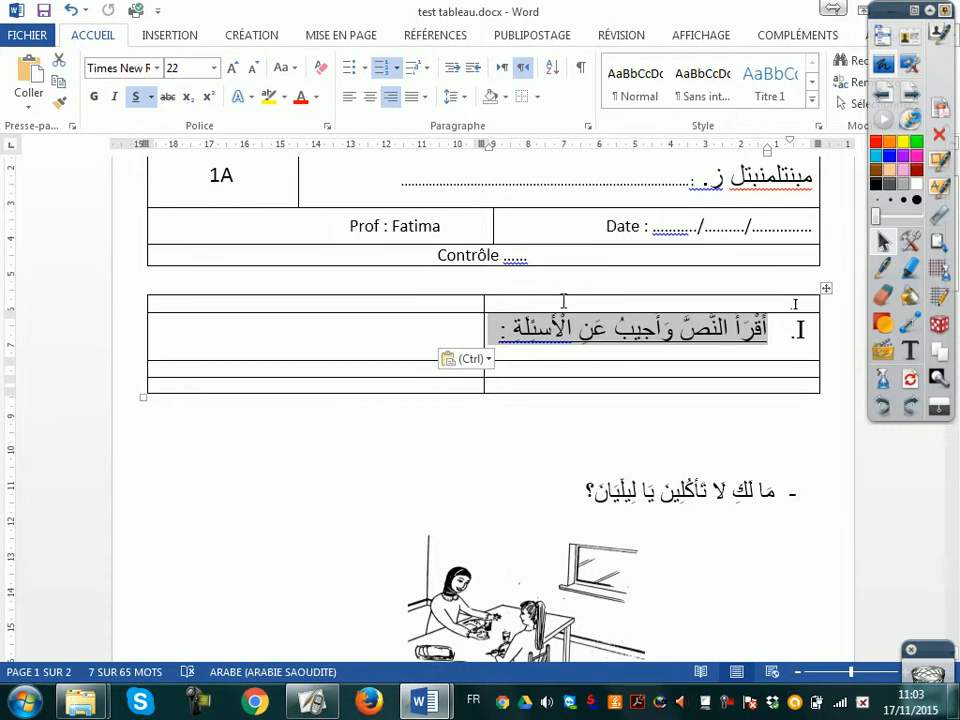
{"action": "left_click_drag", "start_coordinate": [528, 324], "coordinate": [600, 303]}
{"action": "left_click", "coordinate": [429, 314]}
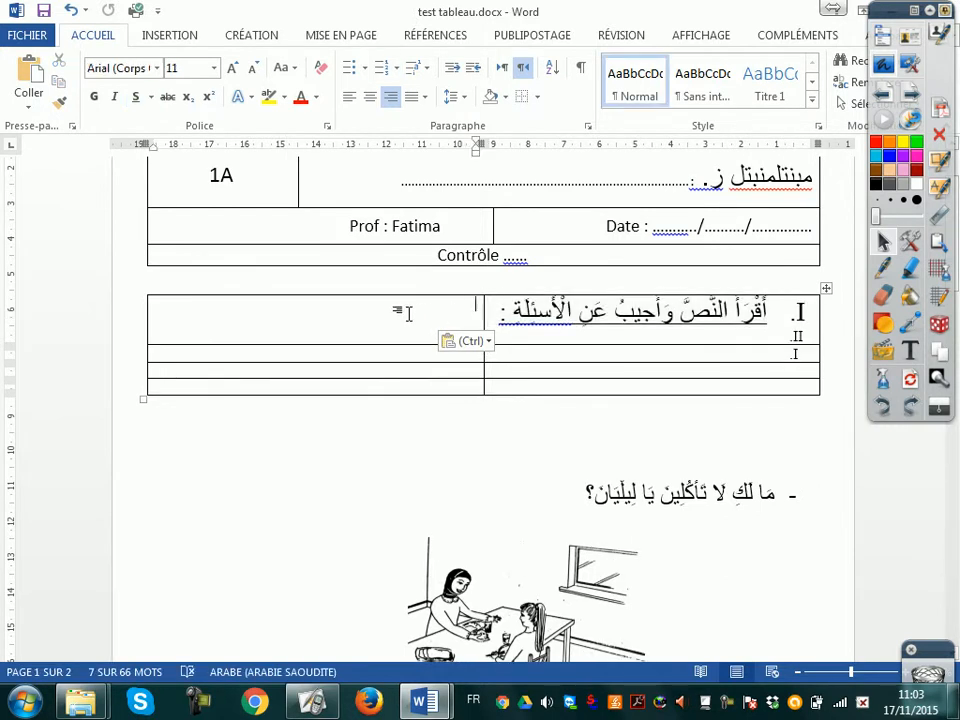
{"action": "left_click", "coordinate": [797, 336]}
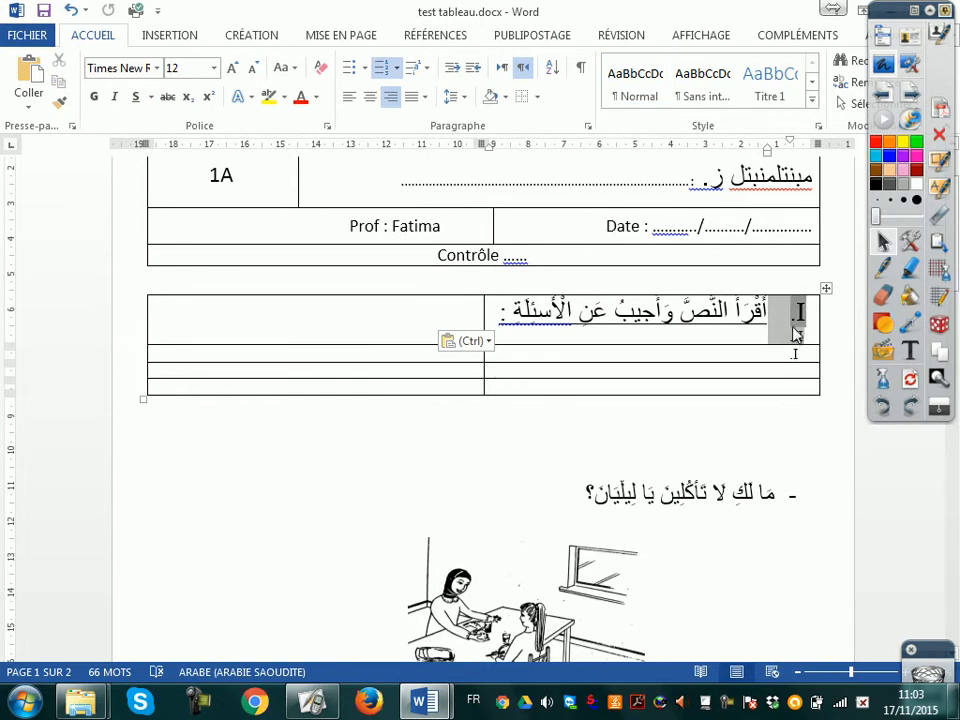
{"action": "key", "text": "ctrl+z"}
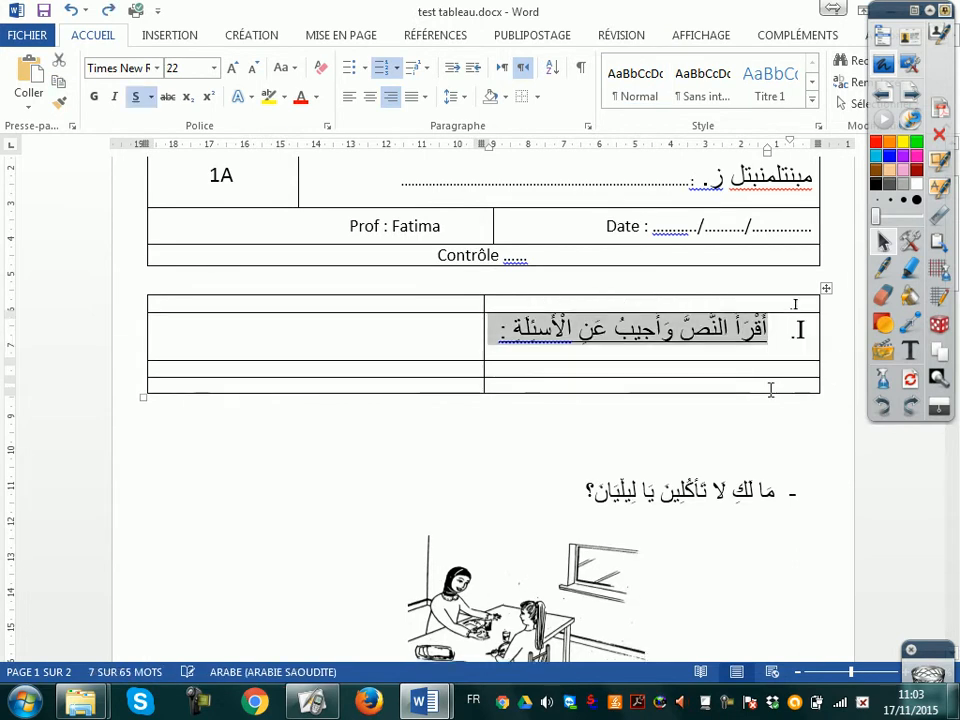
{"action": "key", "text": "ctrl+z"}
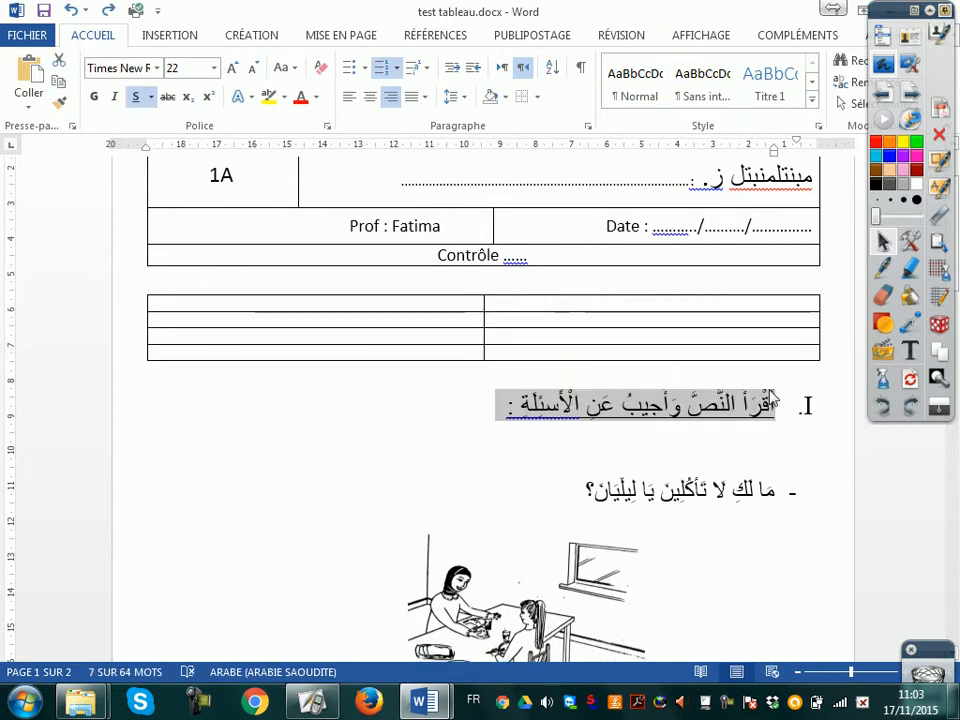
{"action": "key", "text": "ctrl+z"}
Enter the score label "EE :" in the empty cell beside heading I
{"action": "left_click", "coordinate": [343, 321]}
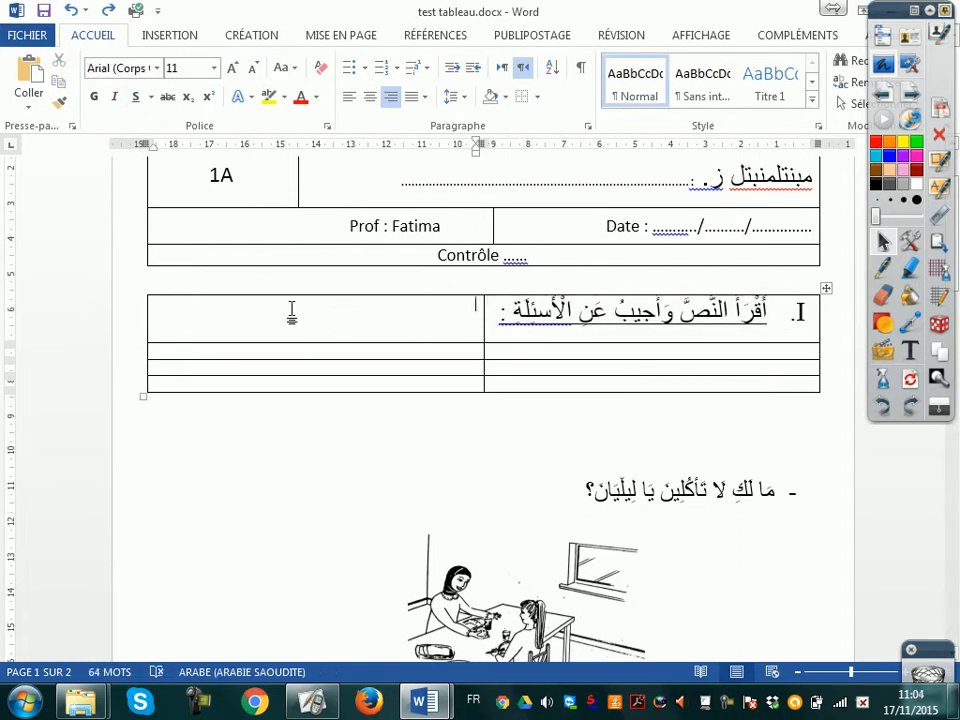
{"action": "type", "text": "Ex"}
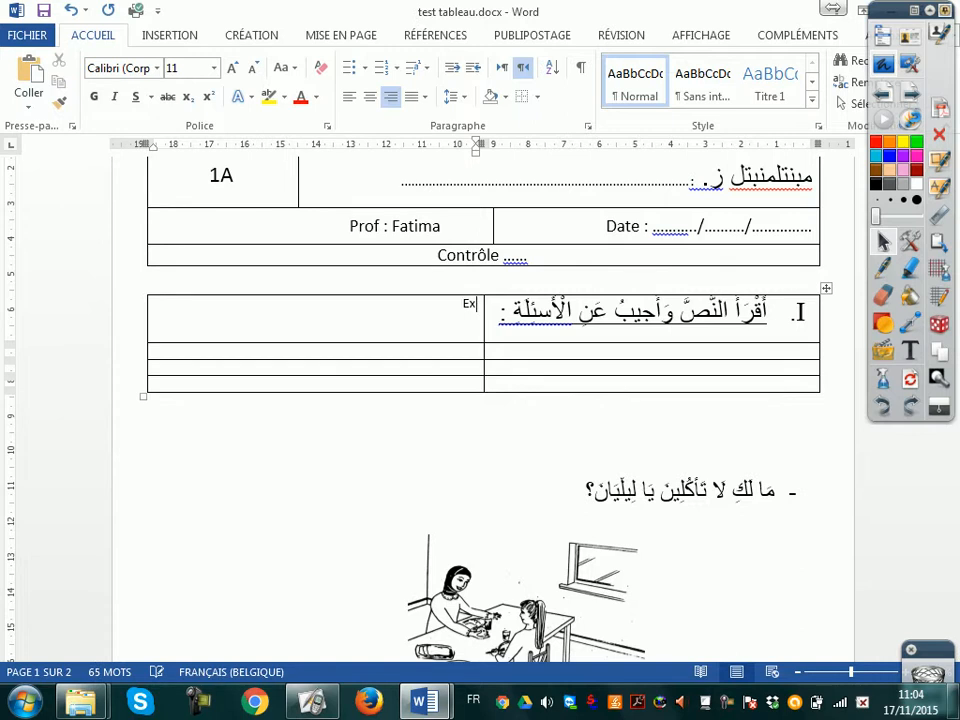
{"action": "type", "text": "pr Exc"}
{"action": "key", "text": "BackSpace"}
{"action": "type", "text": "rite"}
{"action": "key", "text": "BackSpace"}
{"action": "key", "text": "BackSpace"}
{"action": "key", "text": "BackSpace"}
{"action": "left_click", "coordinate": [293, 308]}
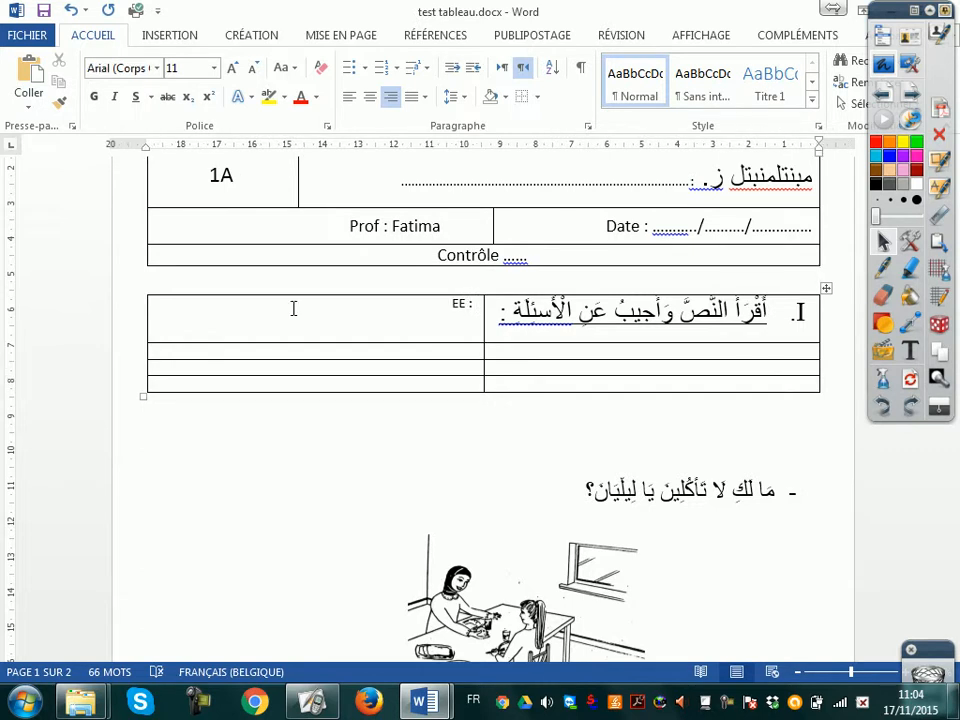
Complete the "EE :" label with a dotted blank and a maximum score of /4
{"action": "left_click", "coordinate": [478, 307]}
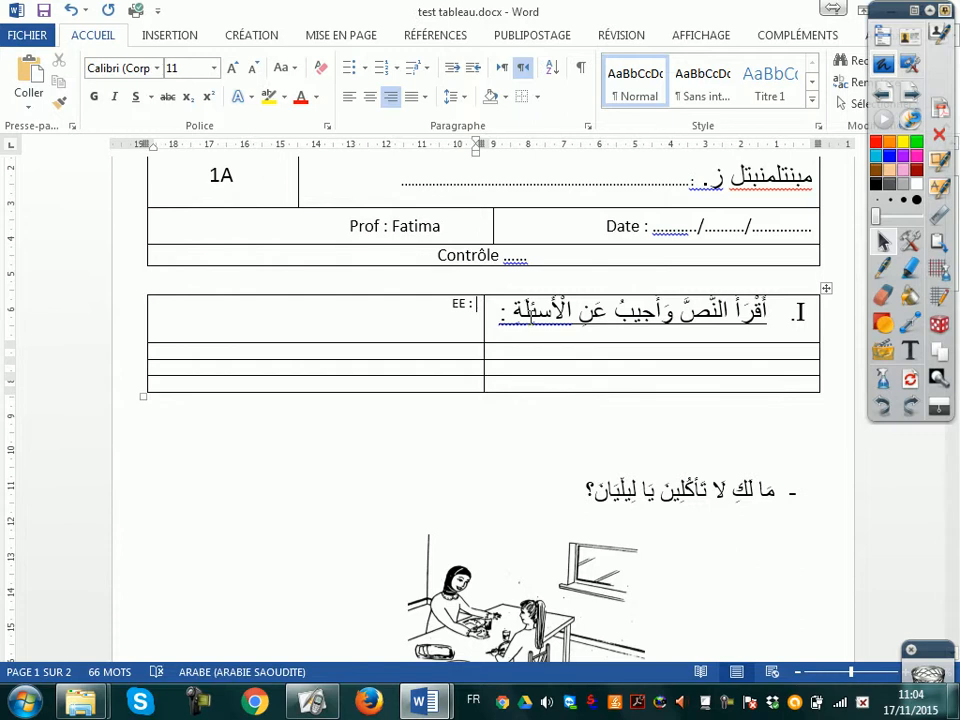
{"action": "type", "text": "EE : ................/"}
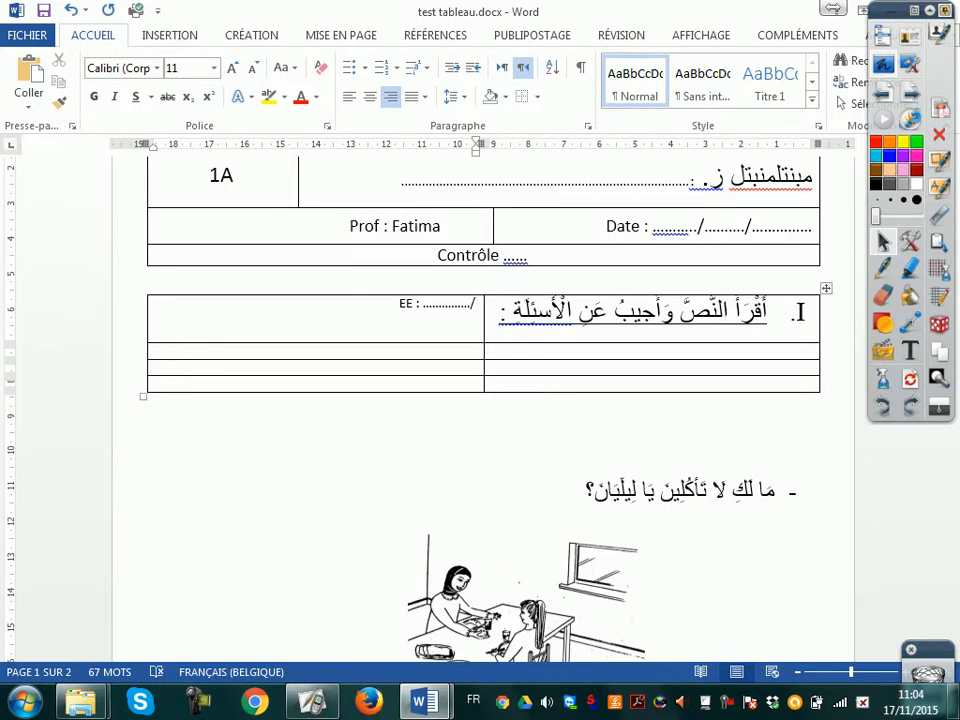
{"action": "scroll", "coordinate": [669, 525], "scroll_direction": "down", "scroll_amount": 10}
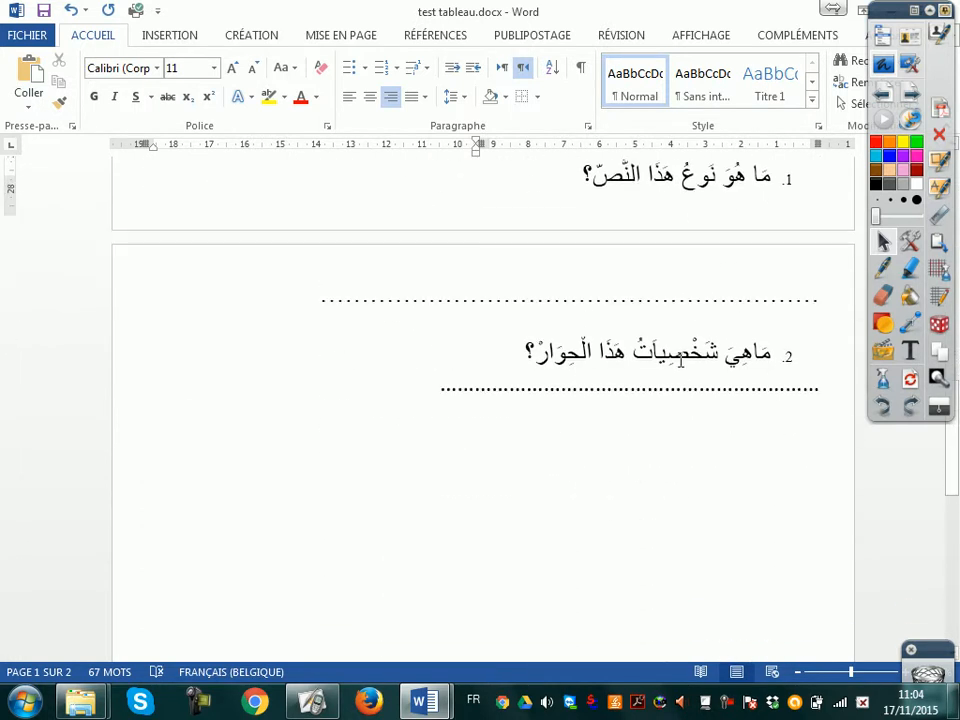
{"action": "scroll", "coordinate": [684, 352], "scroll_direction": "up", "scroll_amount": 4}
{"action": "scroll", "coordinate": [686, 365], "scroll_direction": "down", "scroll_amount": 6}
{"action": "scroll", "coordinate": [688, 385], "scroll_direction": "up", "scroll_amount": 20}
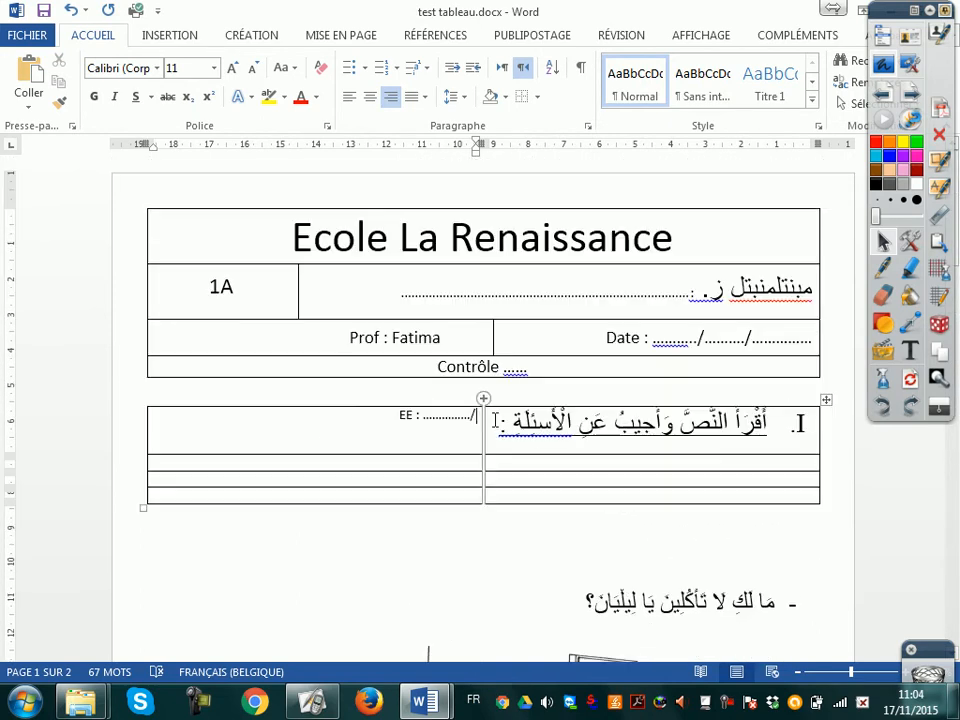
{"action": "type", "text": "4"}
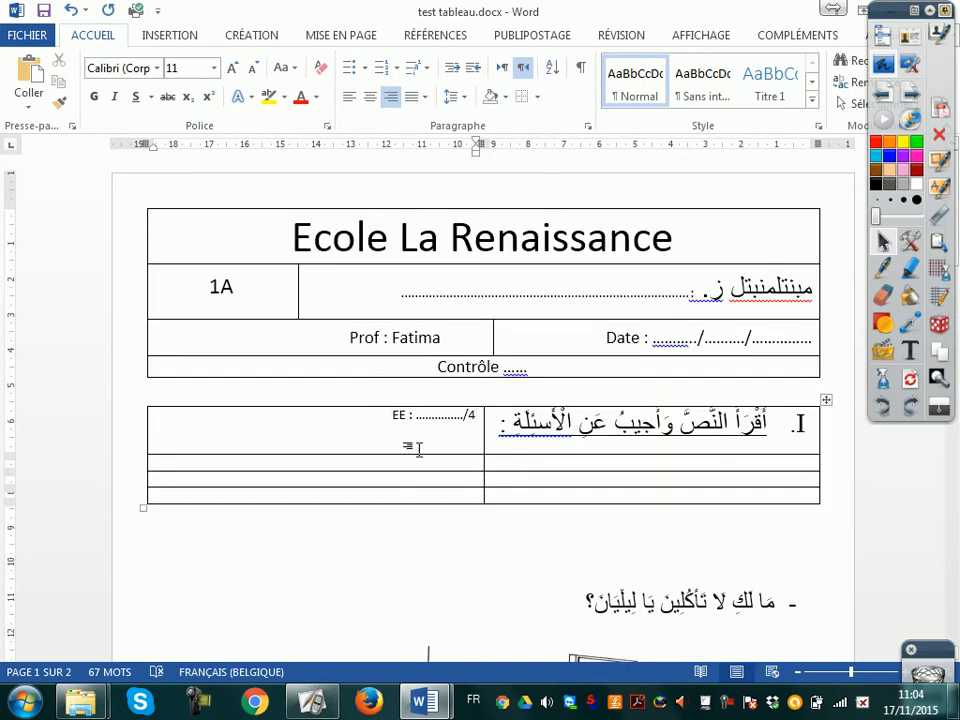
Enlarge the "EE" score line to 16 pt and align it left in its cell
{"action": "double_click", "coordinate": [457, 420]}
{"action": "left_click", "coordinate": [422, 419]}
{"action": "double_click", "coordinate": [474, 418]}
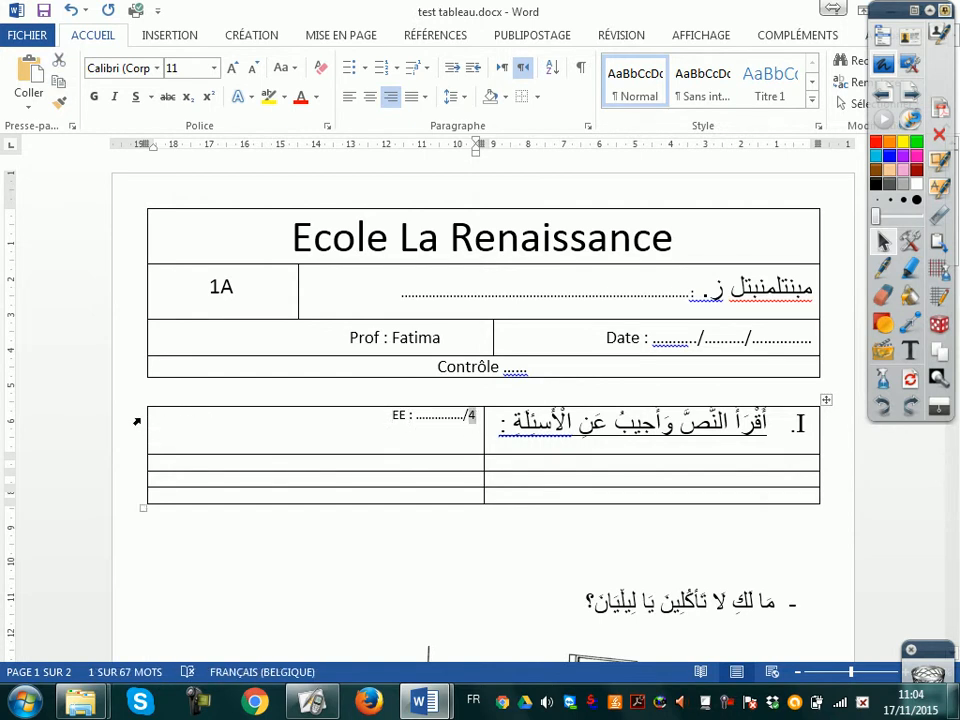
{"action": "left_click", "coordinate": [137, 421]}
{"action": "left_click", "coordinate": [158, 420]}
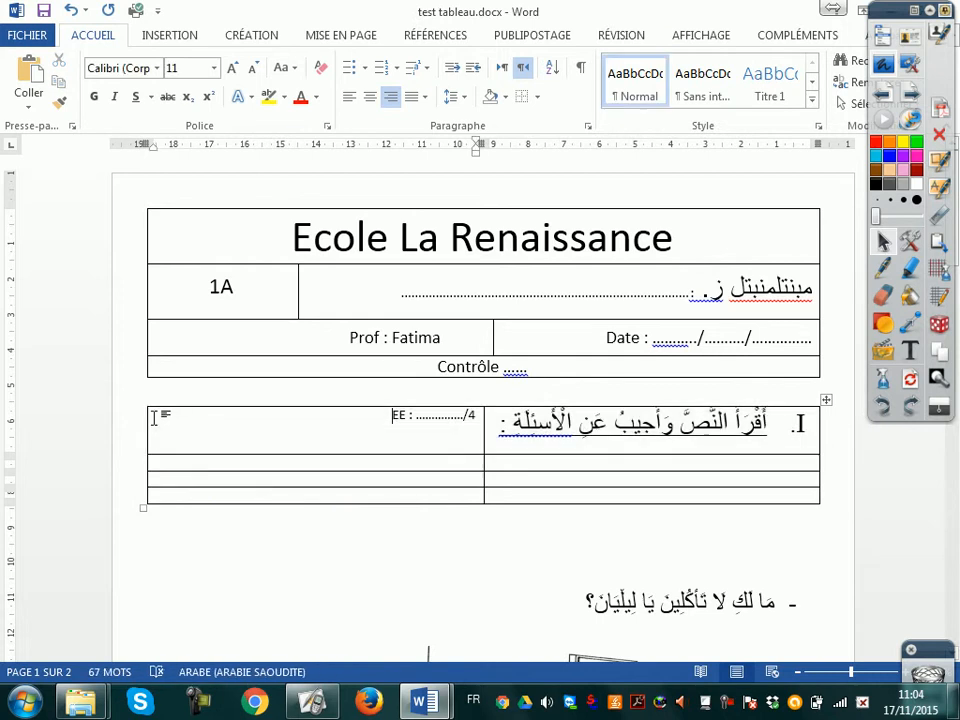
{"action": "left_click_drag", "start_coordinate": [148, 420], "coordinate": [392, 416]}
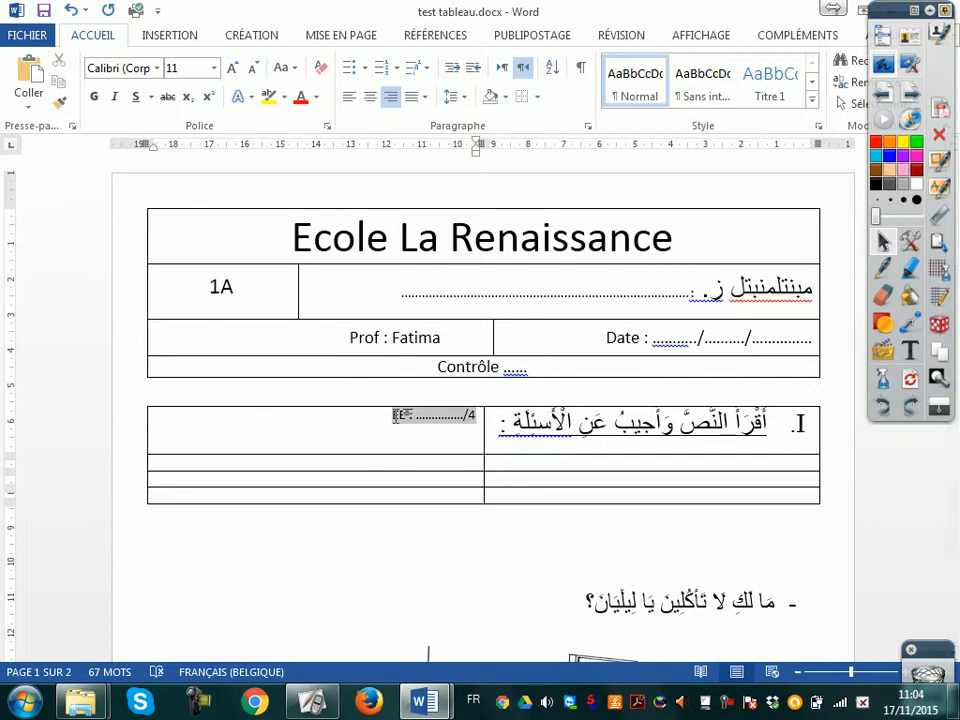
{"action": "left_click", "coordinate": [233, 68]}
{"action": "left_click", "coordinate": [233, 68]}
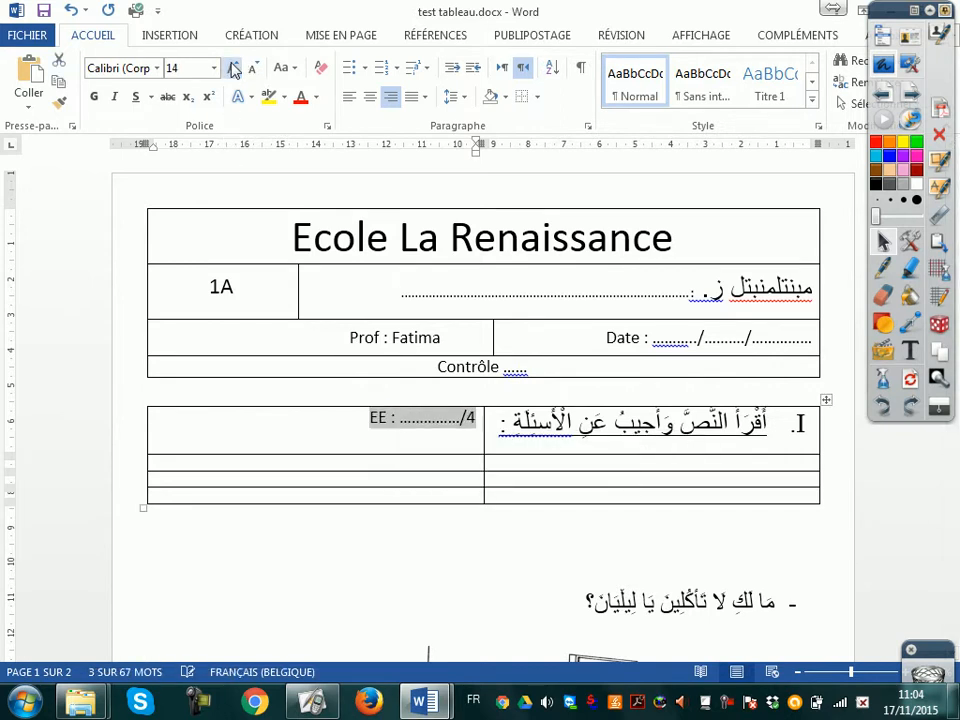
{"action": "left_click", "coordinate": [233, 68]}
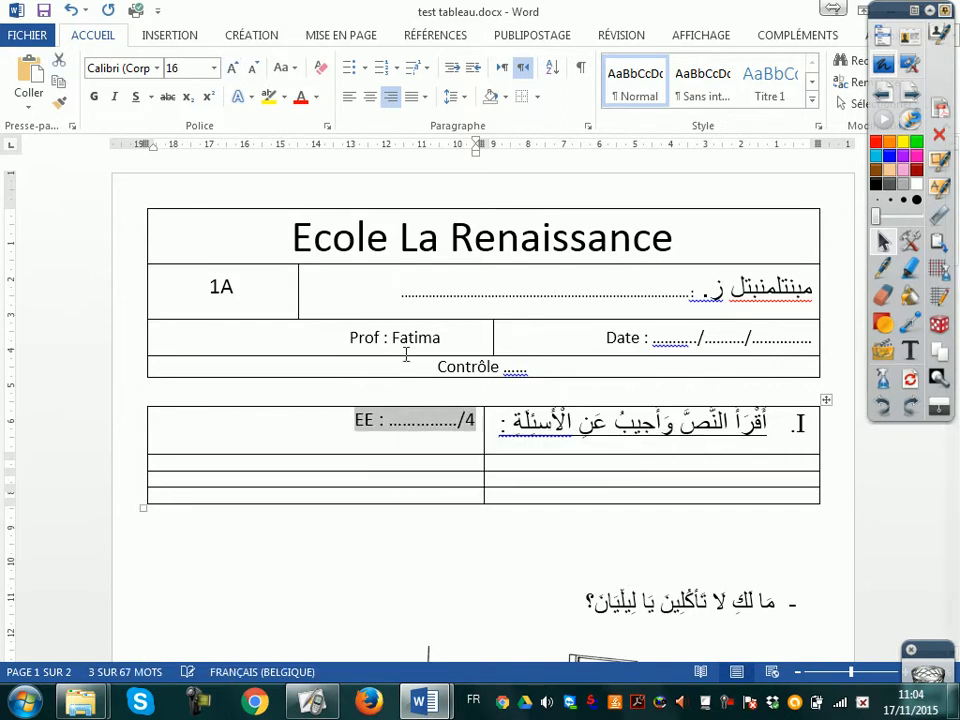
{"action": "left_click", "coordinate": [349, 96]}
Narrow only the "EE" score cell so its border lines up with the 1A cell in the header table
{"action": "left_click_drag", "start_coordinate": [297, 448], "coordinate": [148, 413]}
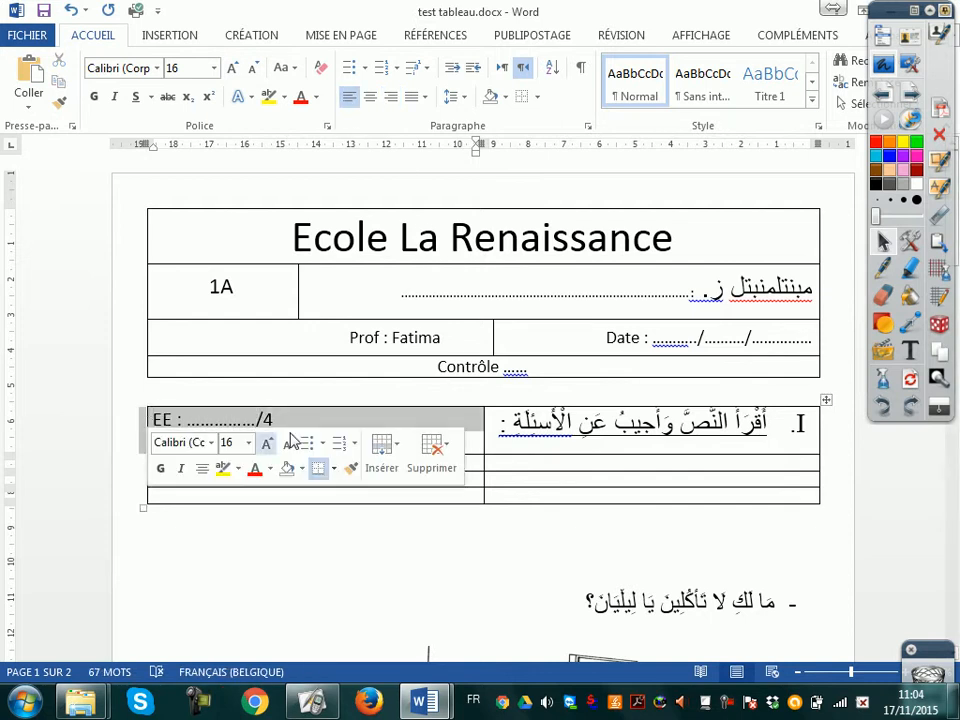
{"action": "left_click_drag", "start_coordinate": [481, 427], "coordinate": [316, 434]}
{"action": "left_click_drag", "start_coordinate": [305, 434], "coordinate": [299, 434]}
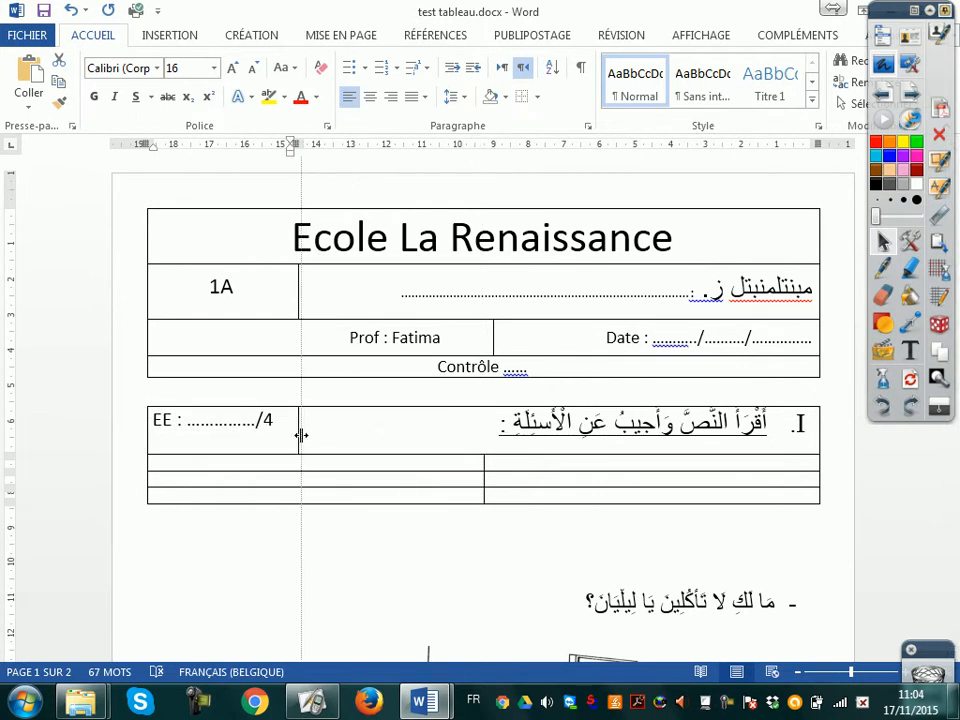
{"action": "left_click", "coordinate": [351, 429]}
Move the first dialogue line, ending in a question mark, into the right cell of the second table's second row
{"action": "scroll", "coordinate": [311, 424], "scroll_direction": "down", "scroll_amount": 2}
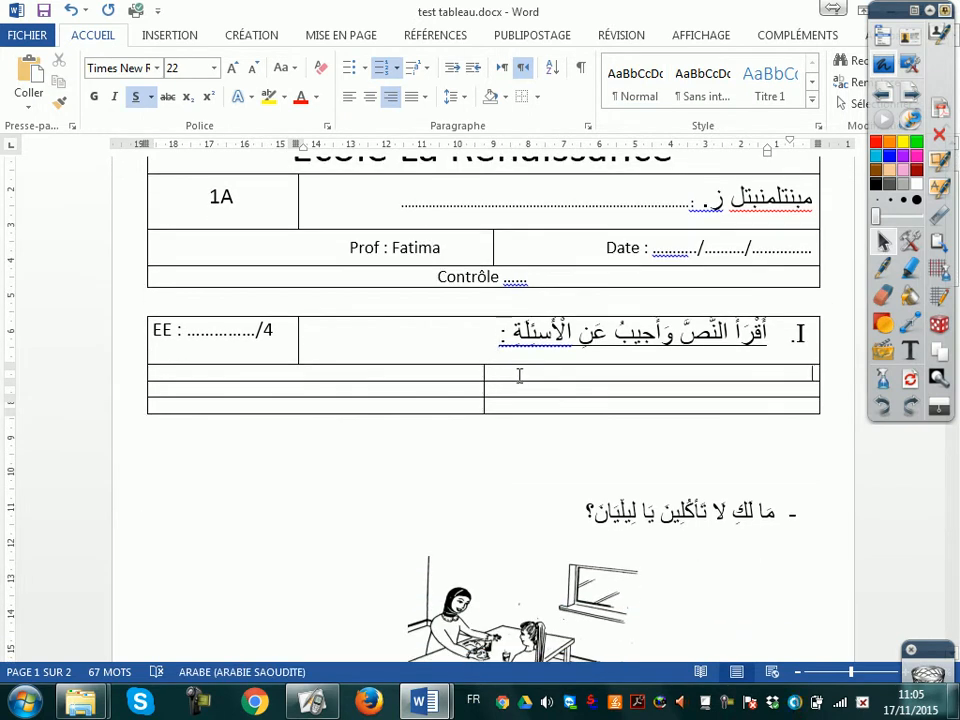
{"action": "left_click", "coordinate": [519, 375]}
{"action": "scroll", "coordinate": [583, 403], "scroll_direction": "down", "scroll_amount": 3}
{"action": "triple_click", "coordinate": [692, 377]}
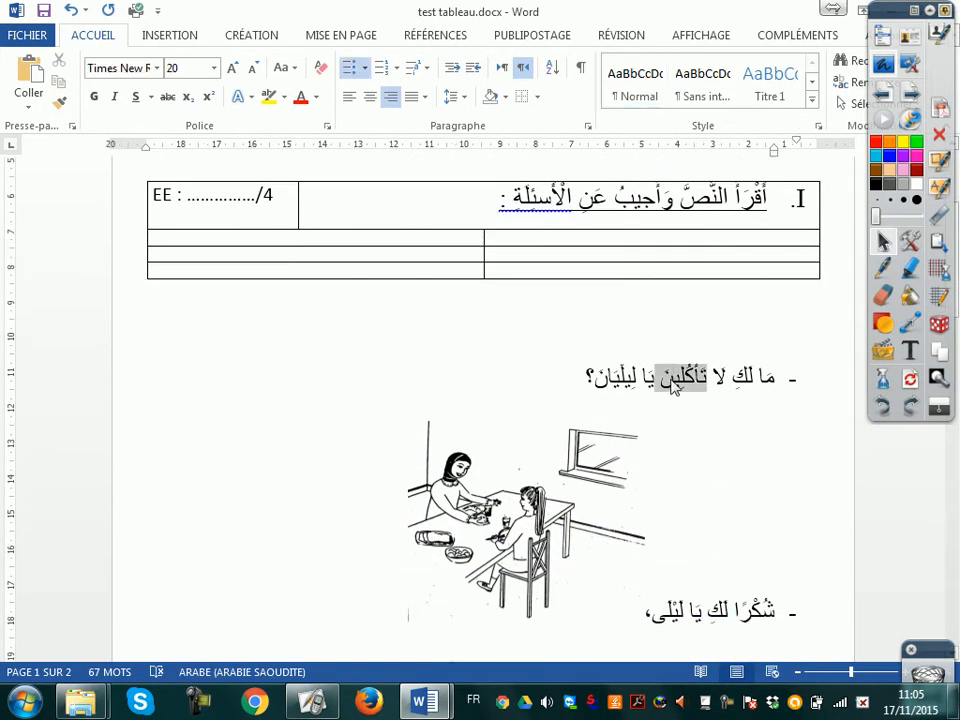
{"action": "scroll", "coordinate": [712, 425], "scroll_direction": "up", "scroll_amount": 1}
{"action": "left_click_drag", "start_coordinate": [712, 425], "coordinate": [784, 300]}
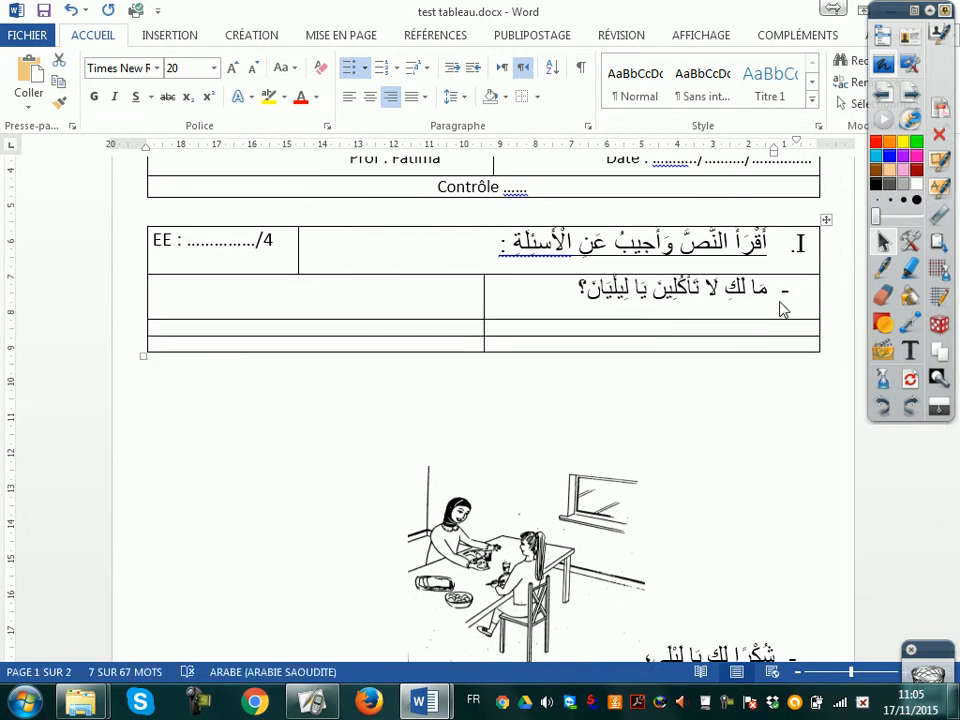
Move the picture of the two people at the table into the left cell beside the first dialogue line
{"action": "scroll", "coordinate": [730, 566], "scroll_direction": "down", "scroll_amount": 3}
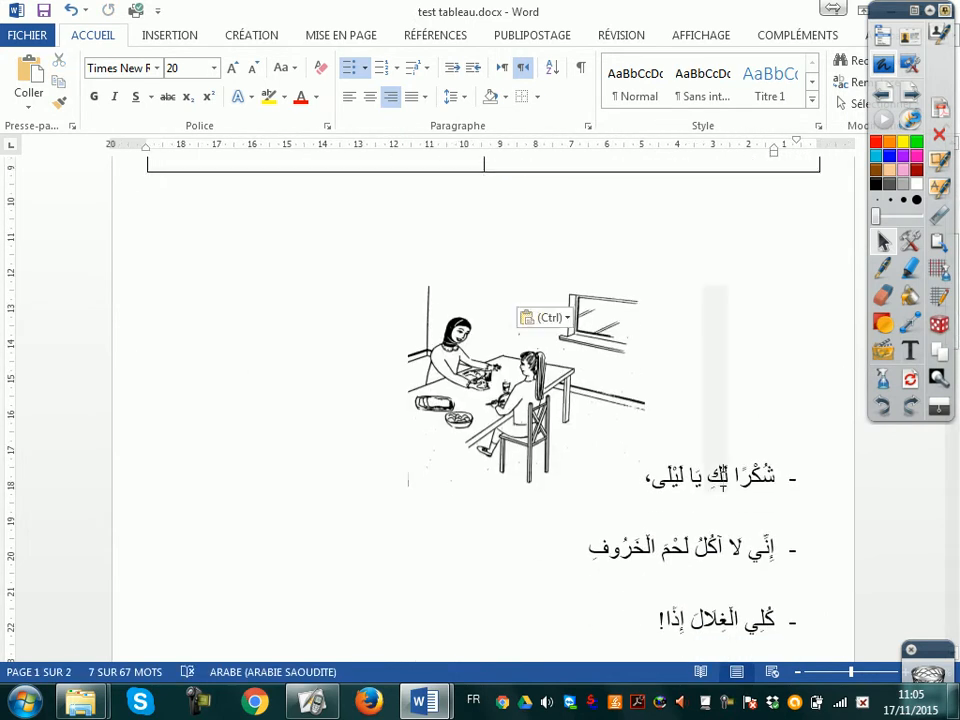
{"action": "triple_click", "coordinate": [728, 488]}
{"action": "left_click", "coordinate": [621, 472]}
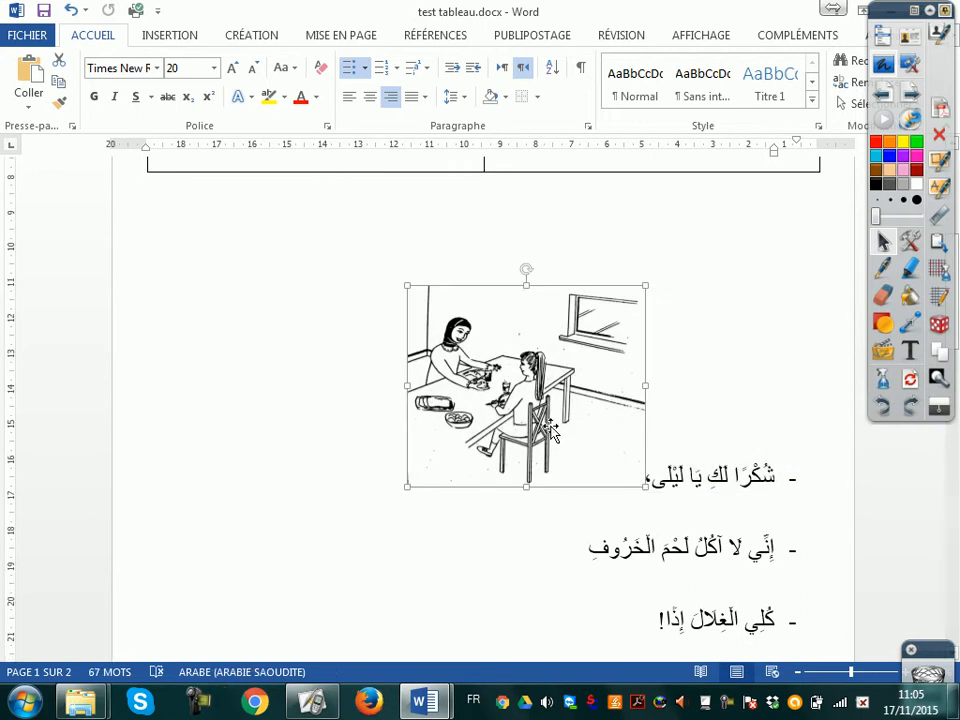
{"action": "scroll", "coordinate": [551, 435], "scroll_direction": "up", "scroll_amount": 3}
{"action": "left_click_drag", "start_coordinate": [521, 558], "coordinate": [414, 304]}
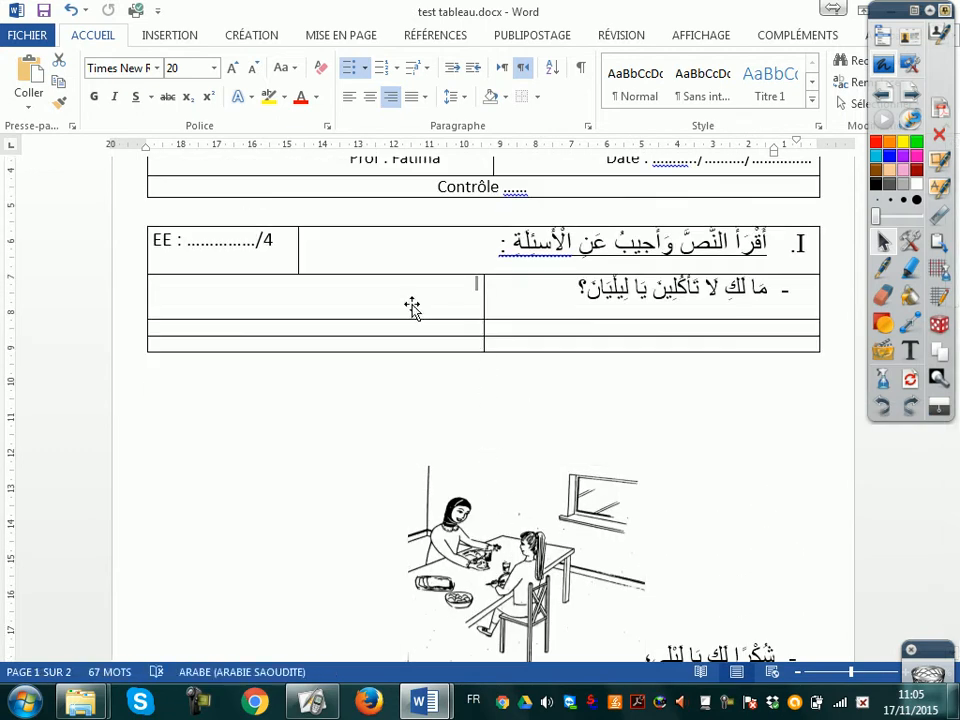
Move the second dialogue line into the right cell of the second table, directly under the first dialogue line
{"action": "scroll", "coordinate": [555, 381], "scroll_direction": "down", "scroll_amount": 5}
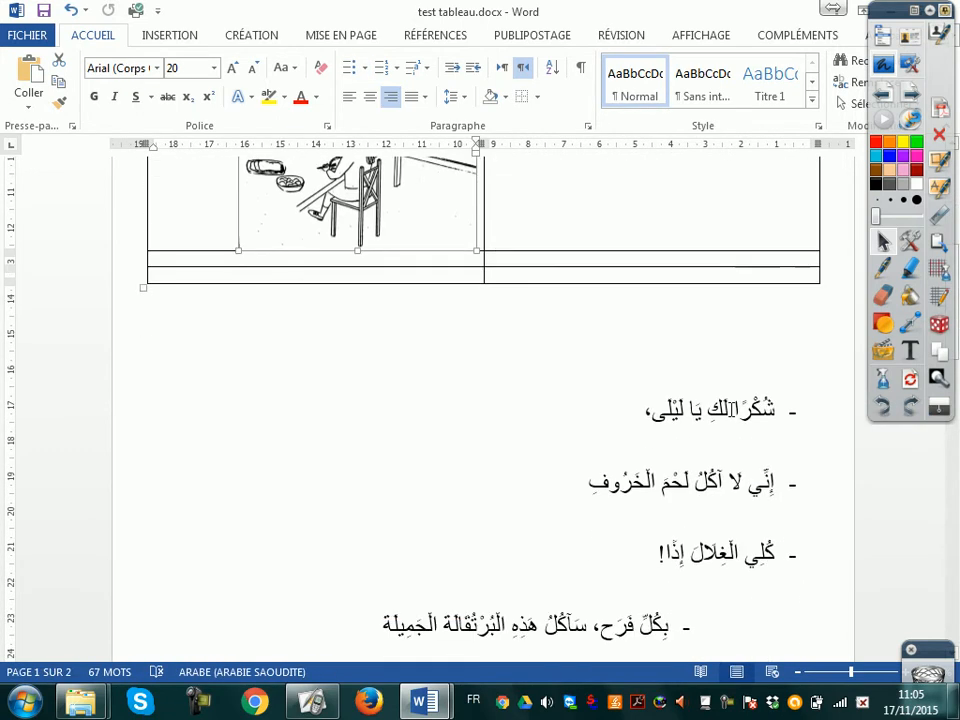
{"action": "triple_click", "coordinate": [733, 415]}
{"action": "left_click", "coordinate": [729, 411]}
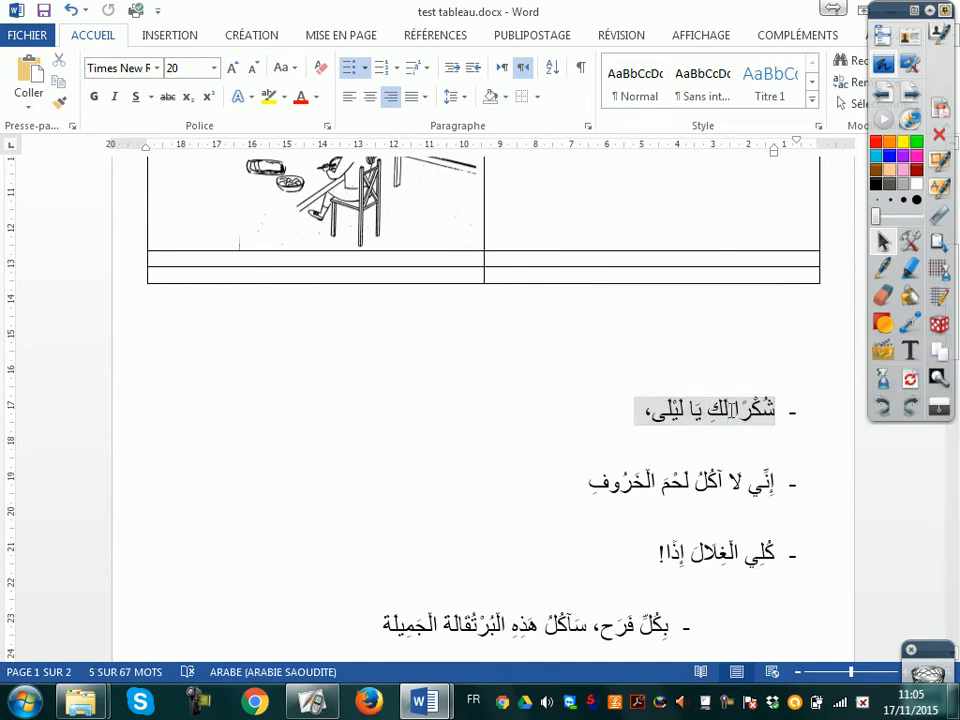
{"action": "double_click", "coordinate": [729, 411]}
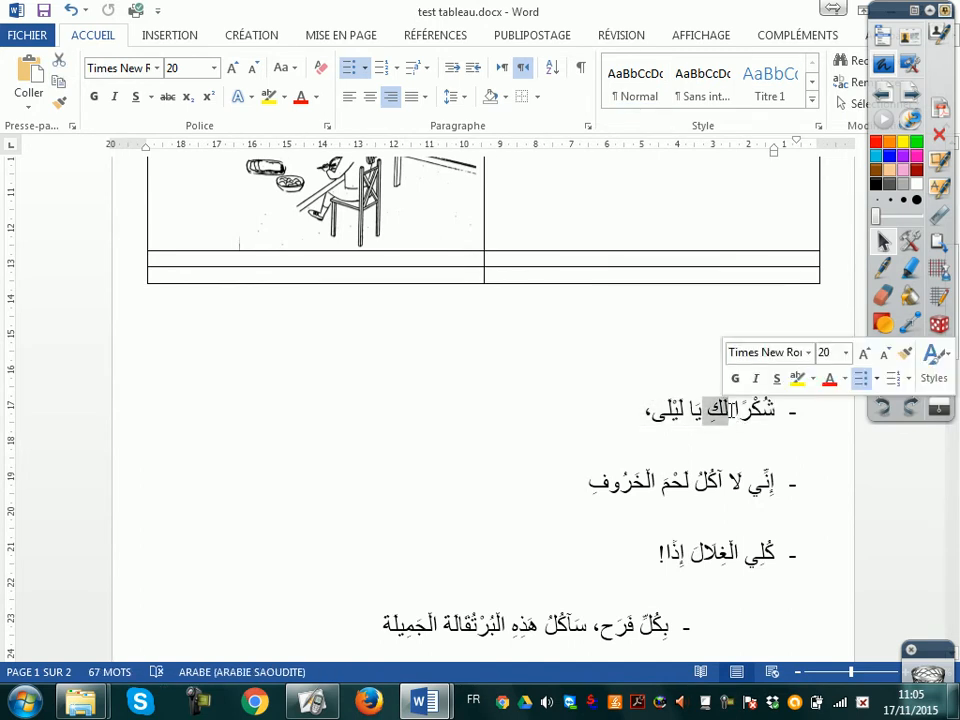
{"action": "triple_click", "coordinate": [731, 413]}
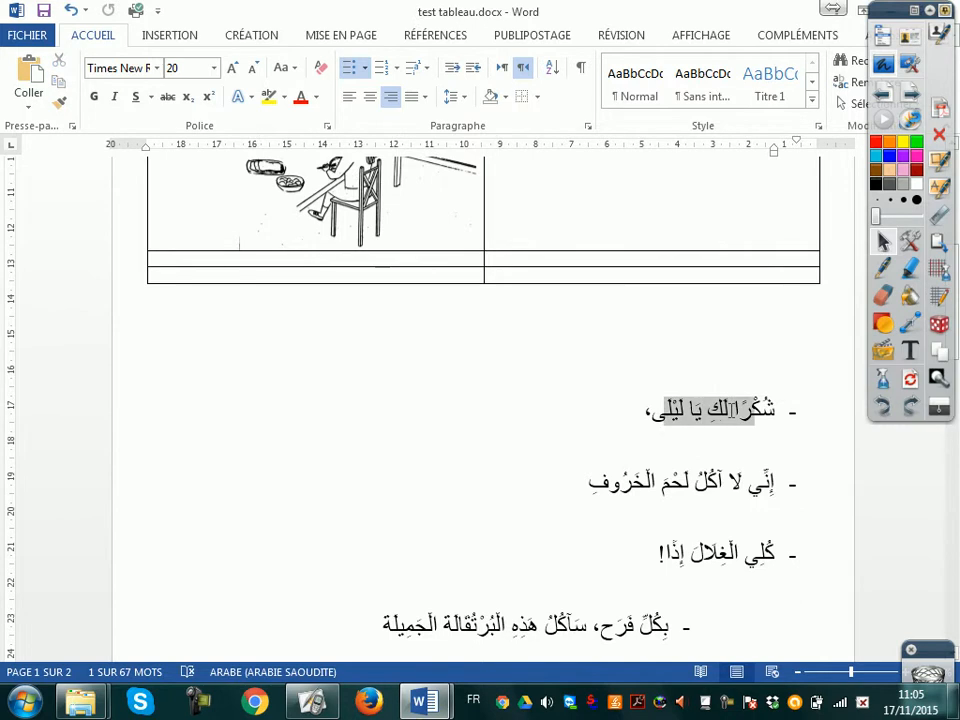
{"action": "left_click_drag", "start_coordinate": [731, 415], "coordinate": [776, 240]}
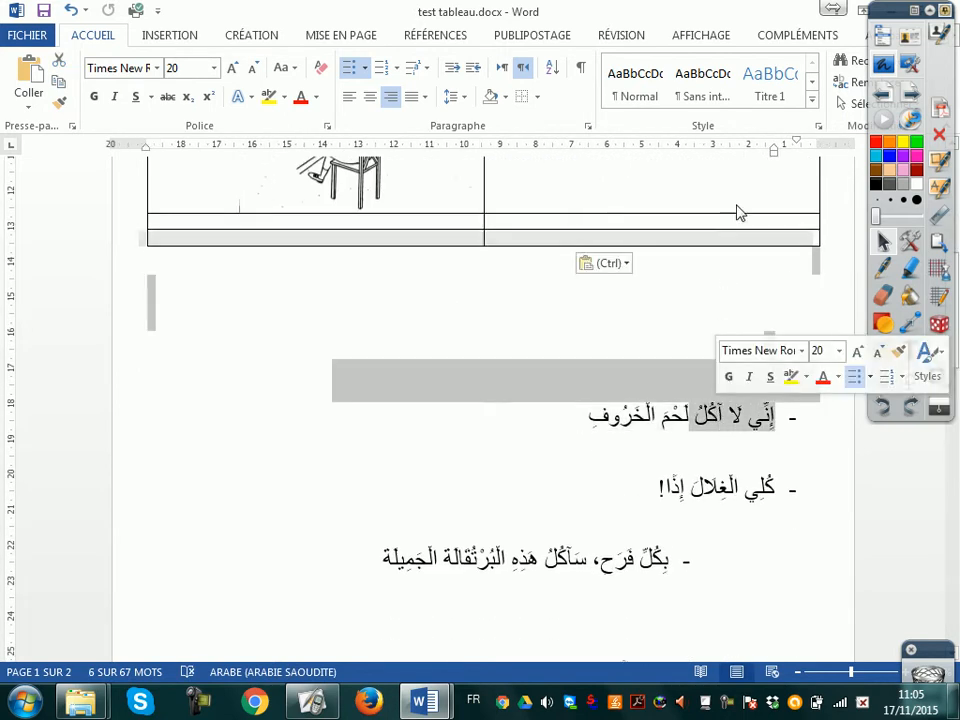
Move the dialogue line about not eating lamb into the right cell, below the second dialogue line
{"action": "triple_click", "coordinate": [703, 420]}
{"action": "double_click", "coordinate": [703, 422]}
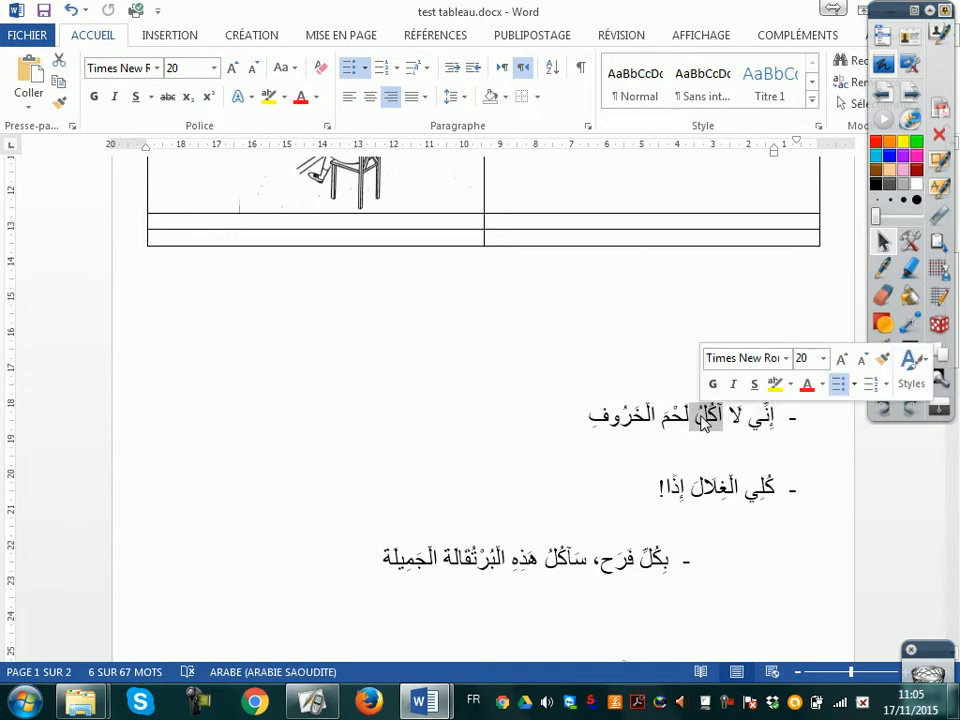
{"action": "triple_click", "coordinate": [680, 428]}
{"action": "key", "text": "F2"}
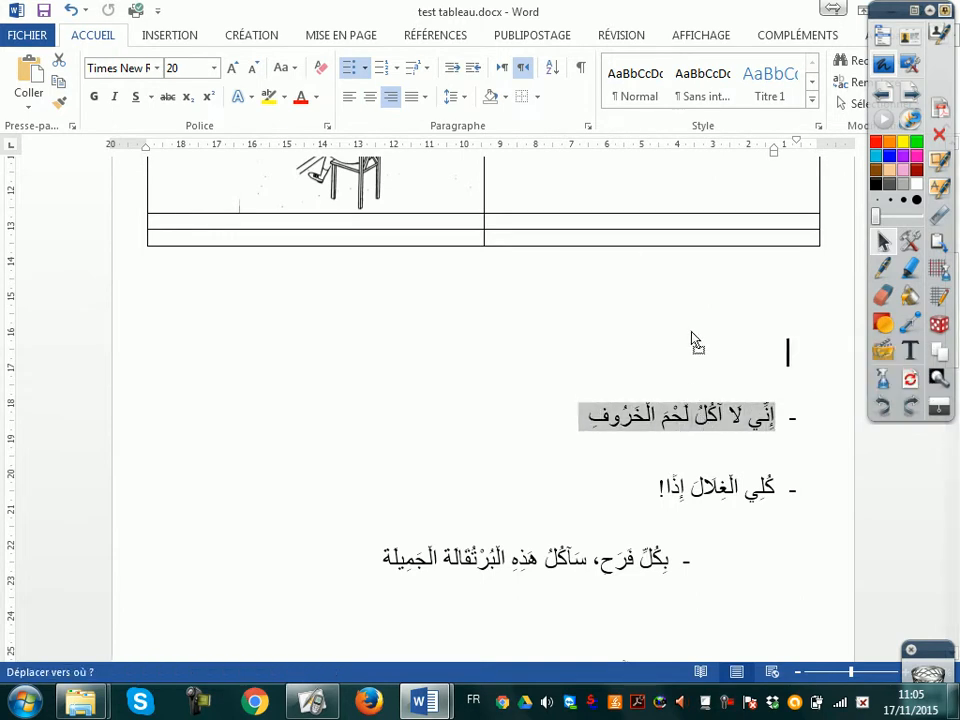
{"action": "scroll", "coordinate": [724, 201], "scroll_direction": "up", "scroll_amount": 1}
{"action": "left_click", "coordinate": [735, 190]}
{"action": "key", "text": "Return"}
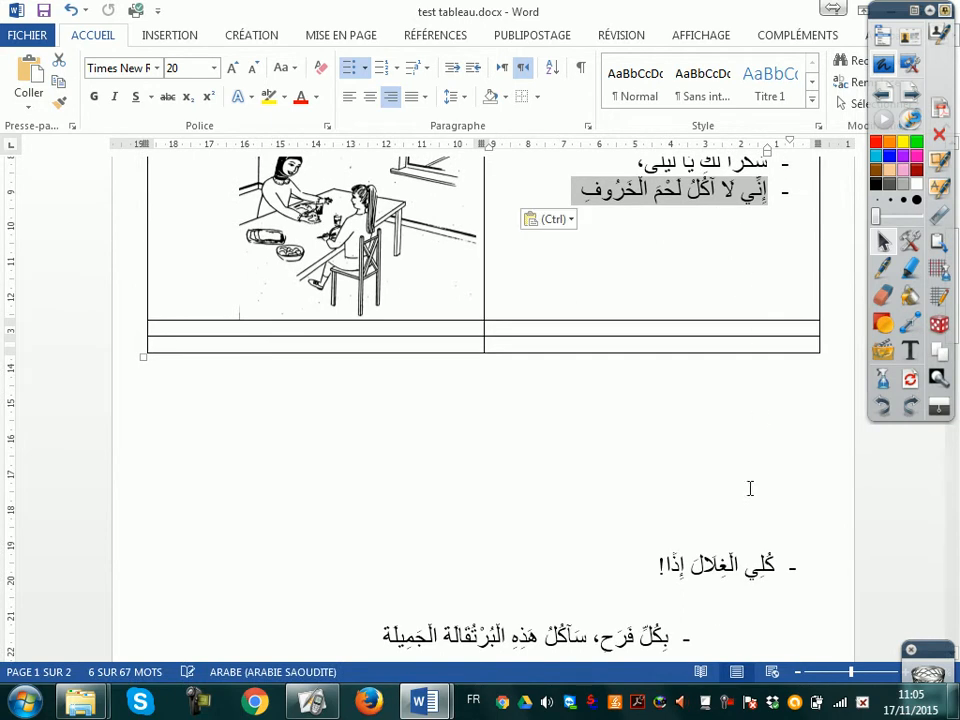
Move the dialogue line ending in an exclamation mark into the right cell, below the lamb line
{"action": "triple_click", "coordinate": [724, 575]}
{"action": "triple_click", "coordinate": [724, 575]}
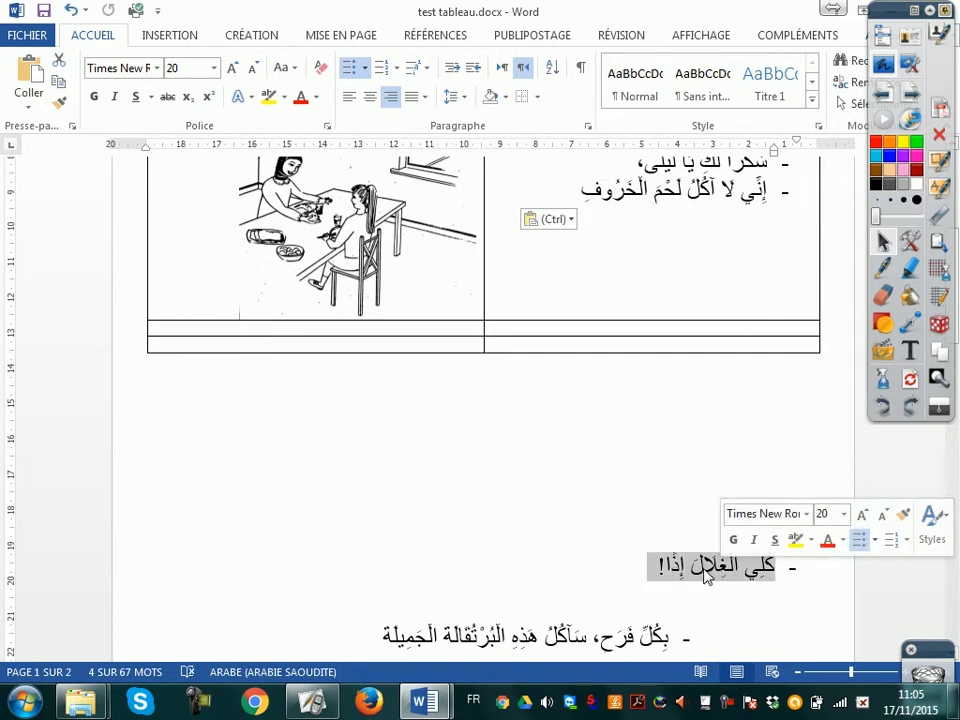
{"action": "key", "text": "F2"}
{"action": "left_click", "coordinate": [720, 242]}
{"action": "key", "text": "Return"}
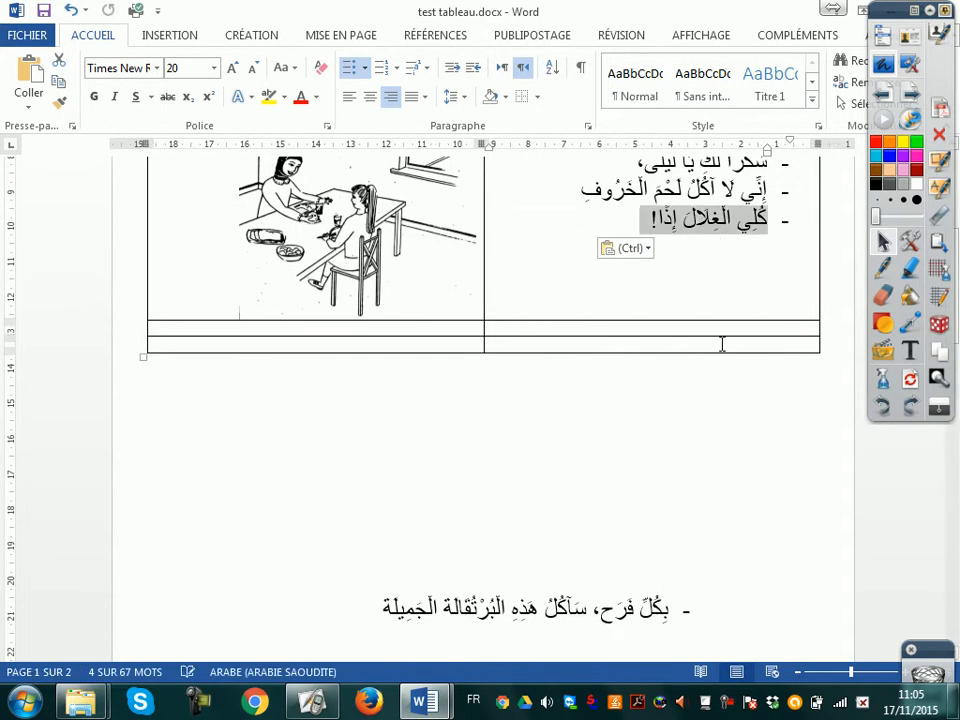
Move the last dialogue line, about the beautiful orange, into the right cell below the exclamation line
{"action": "scroll", "coordinate": [614, 459], "scroll_direction": "down", "scroll_amount": 3}
{"action": "triple_click", "coordinate": [600, 445]}
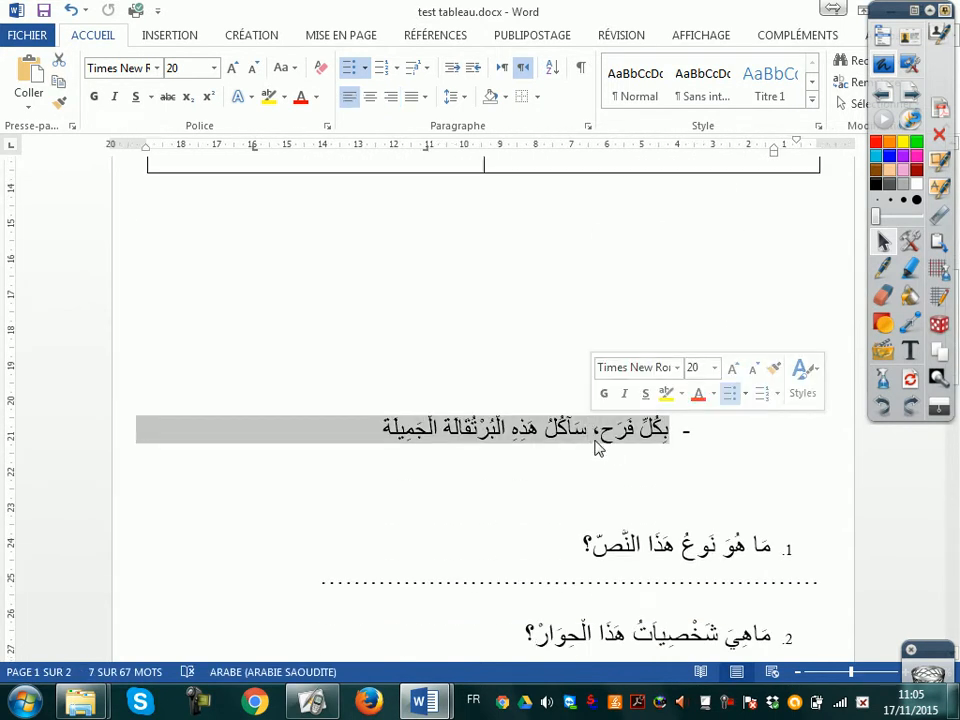
{"action": "key", "text": "F2"}
{"action": "left_click", "coordinate": [735, 232]}
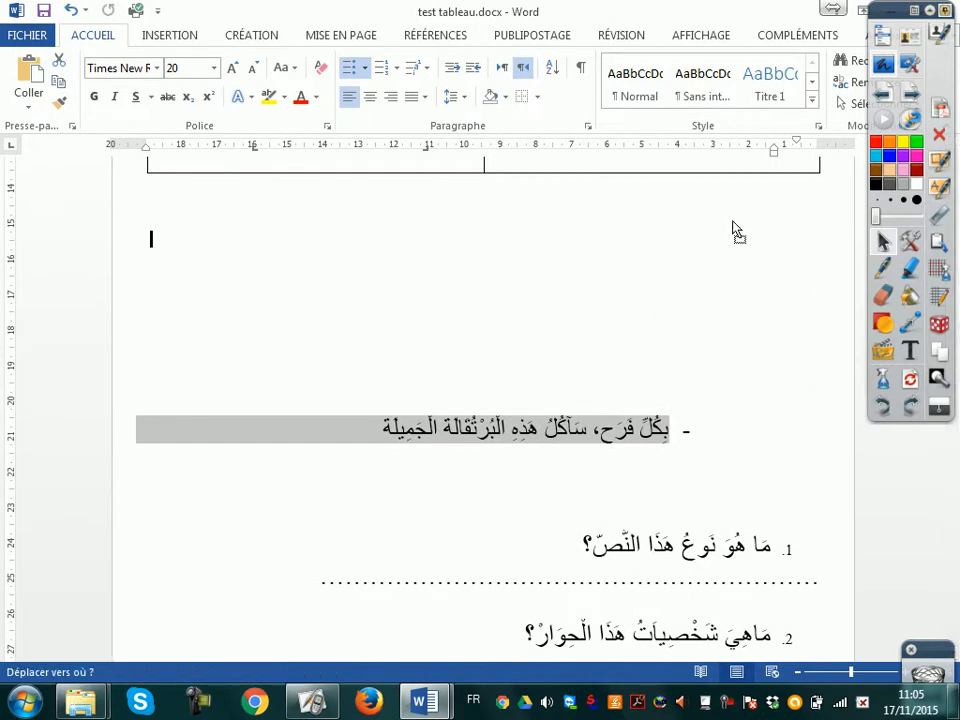
{"action": "key", "text": "Return"}
Adjust the indent of the last dialogue line so its dash and text roughly line up with the lines above
{"action": "left_click_drag", "start_coordinate": [789, 136], "coordinate": [808, 238]}
{"action": "left_click", "coordinate": [782, 266]}
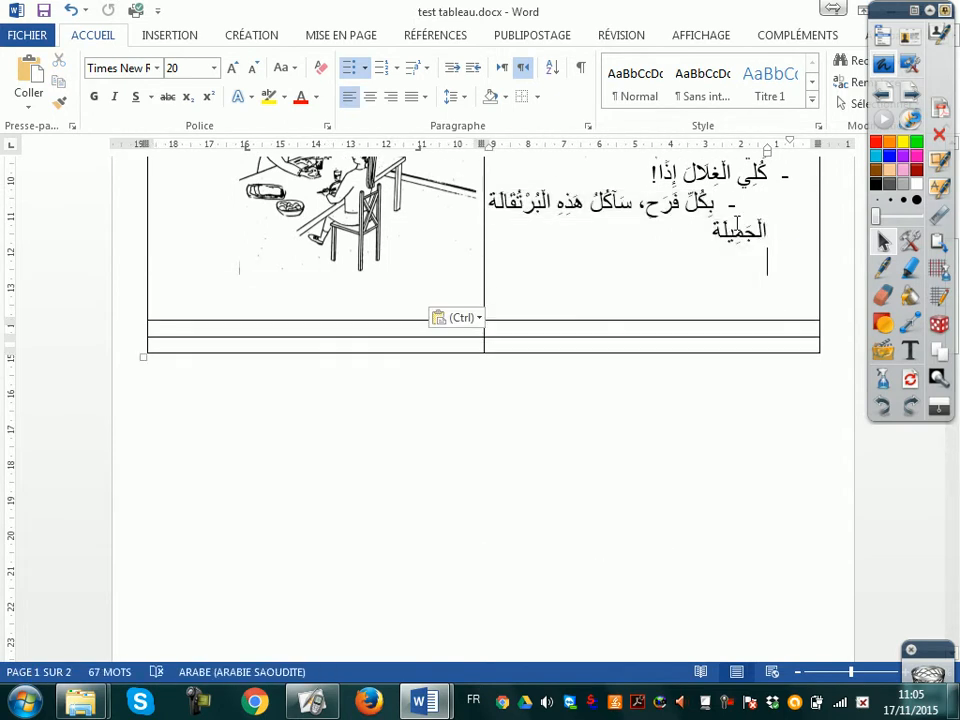
{"action": "left_click", "coordinate": [785, 174]}
{"action": "left_click", "coordinate": [752, 180]}
{"action": "left_click", "coordinate": [744, 207]}
{"action": "scroll", "coordinate": [721, 433], "scroll_direction": "up", "scroll_amount": 5}
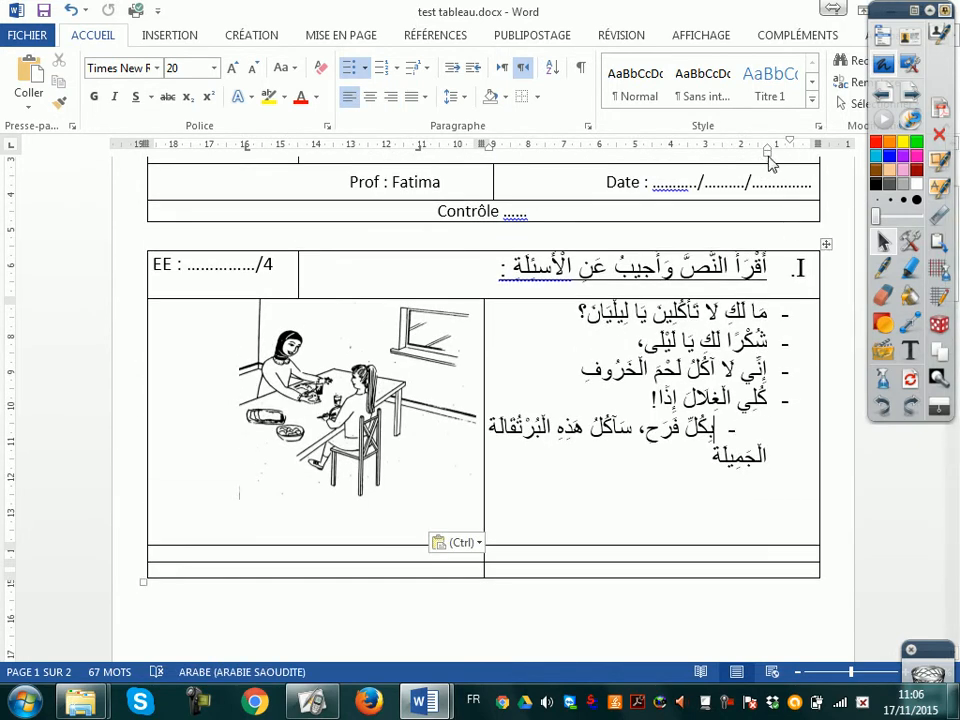
{"action": "mouse_move", "coordinate": [783, 156]}
{"action": "left_mouse_down"}
{"action": "mouse_move", "coordinate": [801, 156]}
{"action": "mouse_move", "coordinate": [771, 156]}
{"action": "mouse_move", "coordinate": [785, 160]}
{"action": "left_mouse_up"}
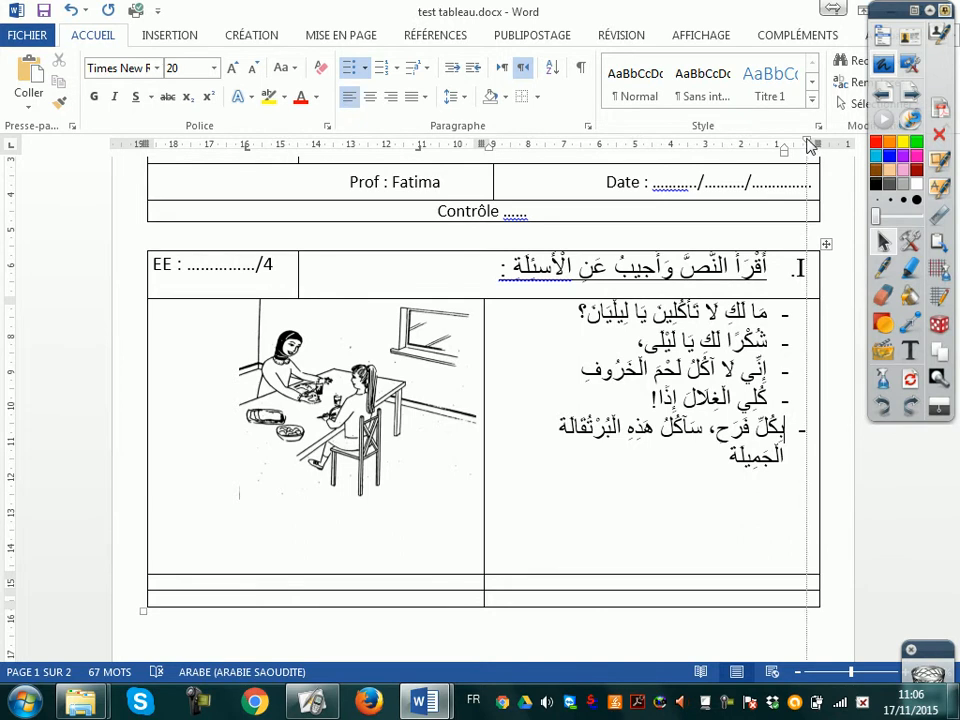
{"action": "left_click_drag", "start_coordinate": [786, 156], "coordinate": [776, 157]}
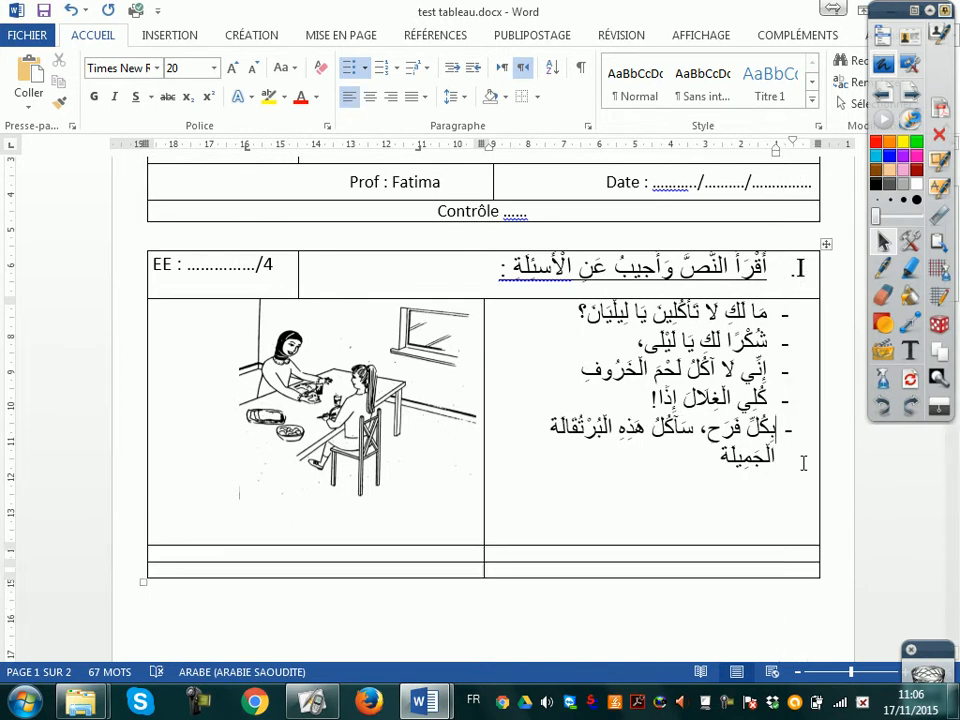
{"action": "left_click", "coordinate": [786, 314]}
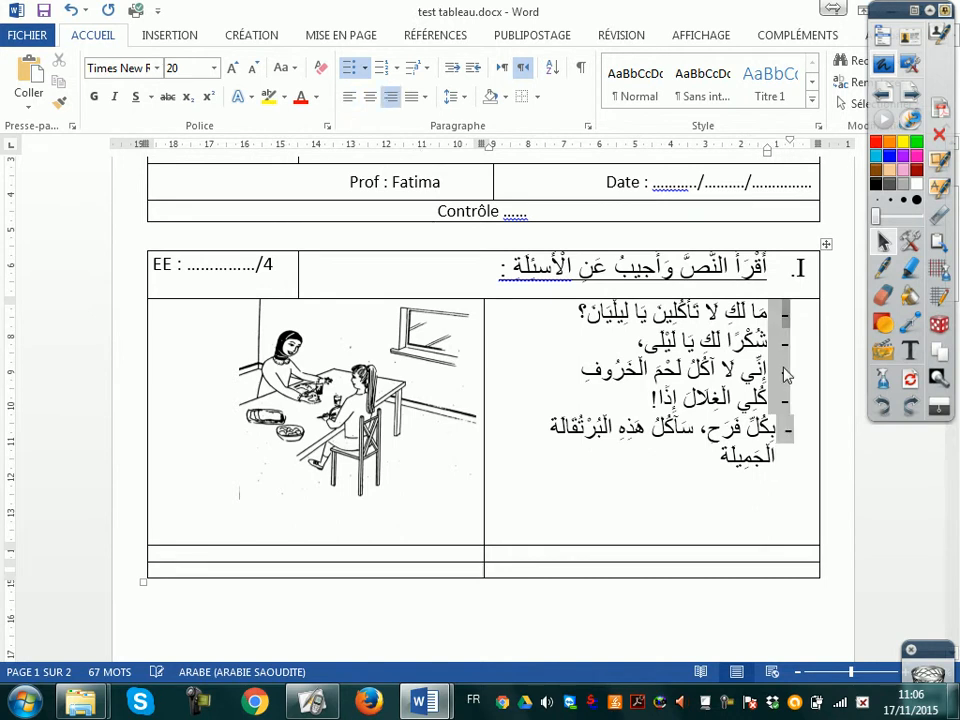
{"action": "scroll", "coordinate": [790, 420], "scroll_direction": "down", "scroll_amount": 3}
{"action": "left_click", "coordinate": [746, 377]}
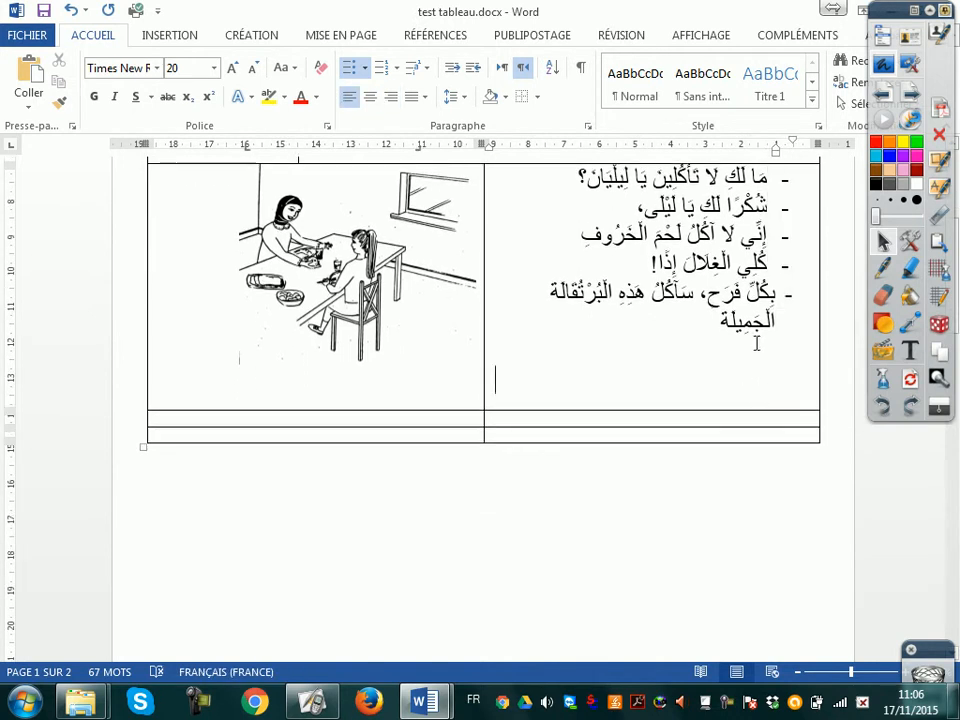
Move question 1, asking what type of text this is, into the right cell of the second table's third row
{"action": "scroll", "coordinate": [750, 340], "scroll_direction": "up", "scroll_amount": 5}
{"action": "scroll", "coordinate": [590, 452], "scroll_direction": "down", "scroll_amount": 10}
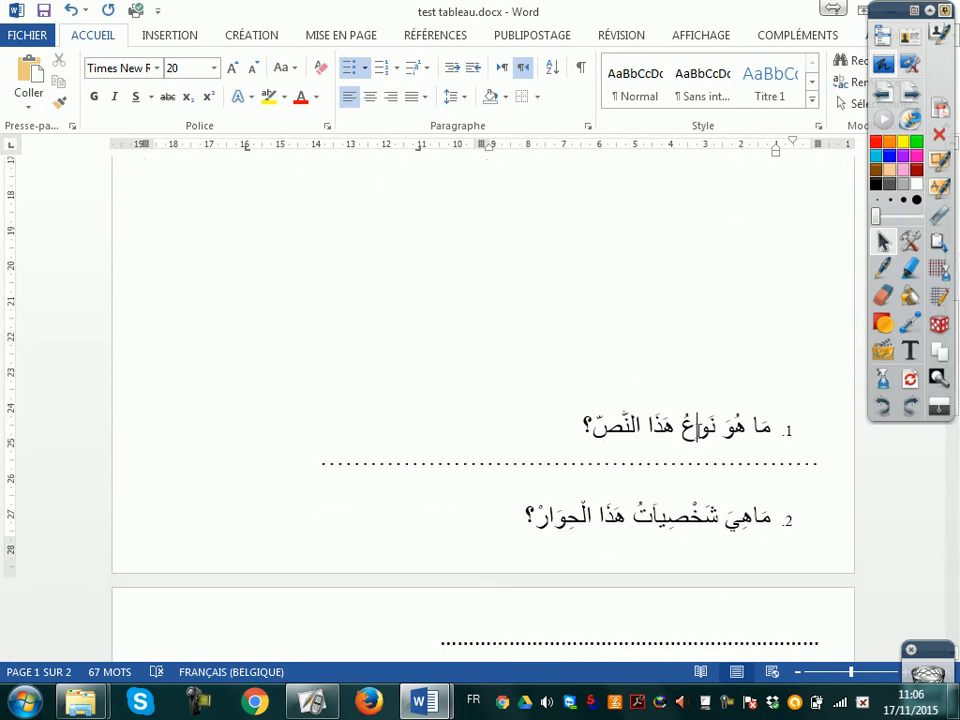
{"action": "double_click", "coordinate": [697, 427]}
{"action": "triple_click", "coordinate": [699, 432]}
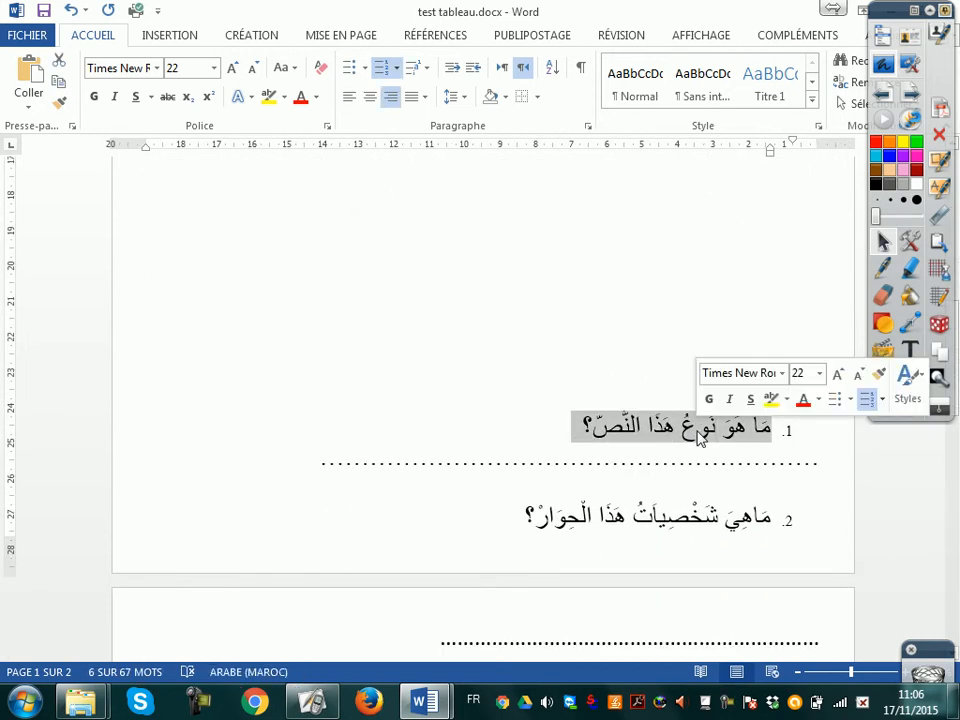
{"action": "scroll", "coordinate": [697, 437], "scroll_direction": "up", "scroll_amount": 4}
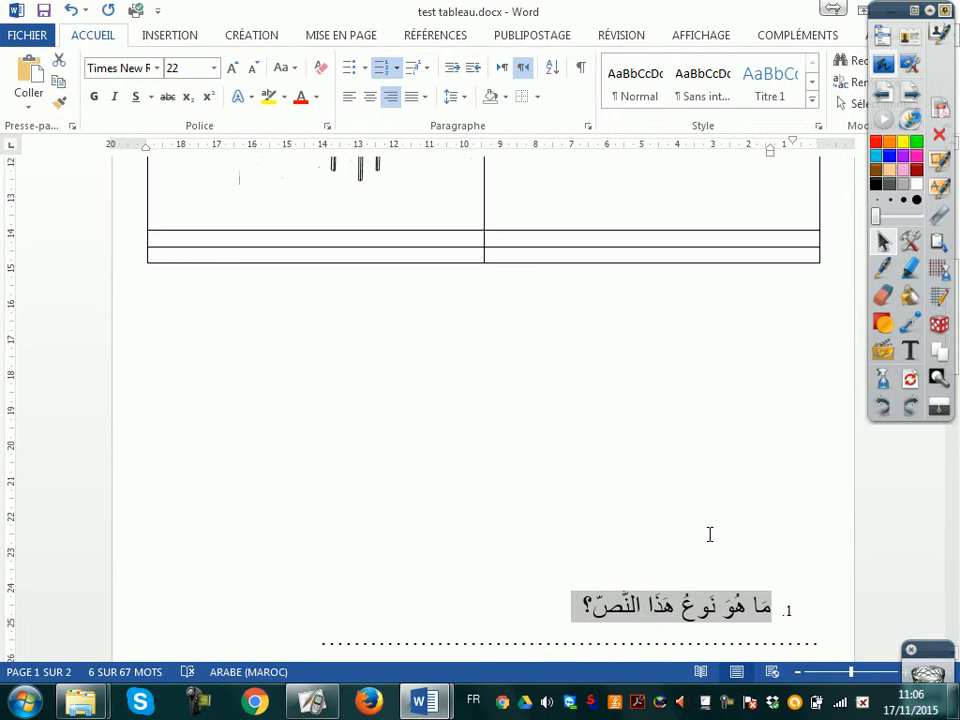
{"action": "scroll", "coordinate": [726, 566], "scroll_direction": "down", "scroll_amount": 1}
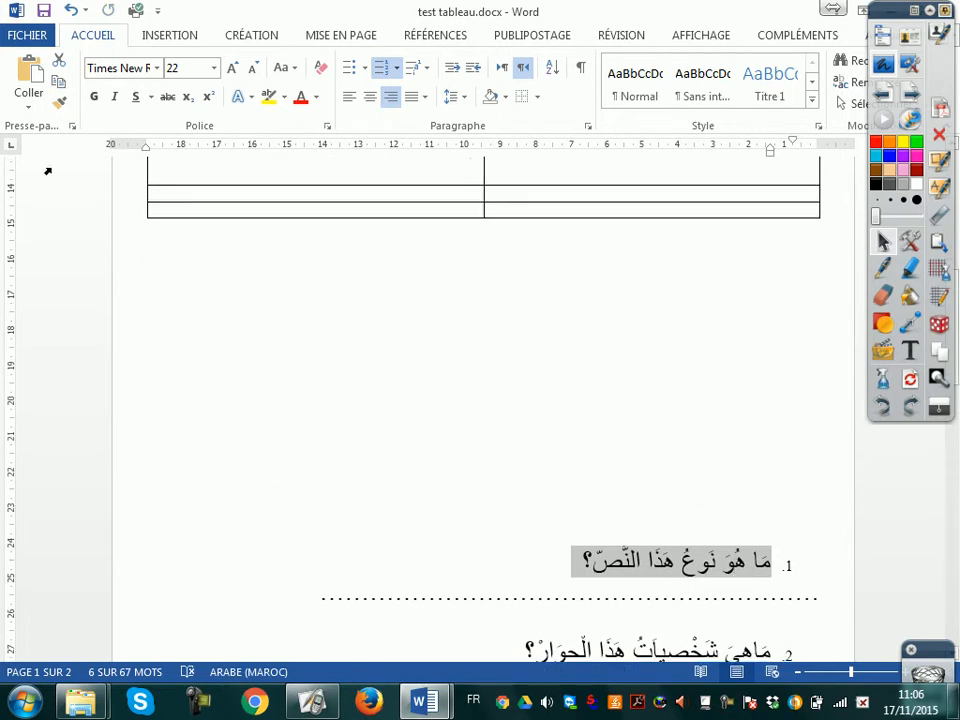
{"action": "left_click", "coordinate": [60, 66]}
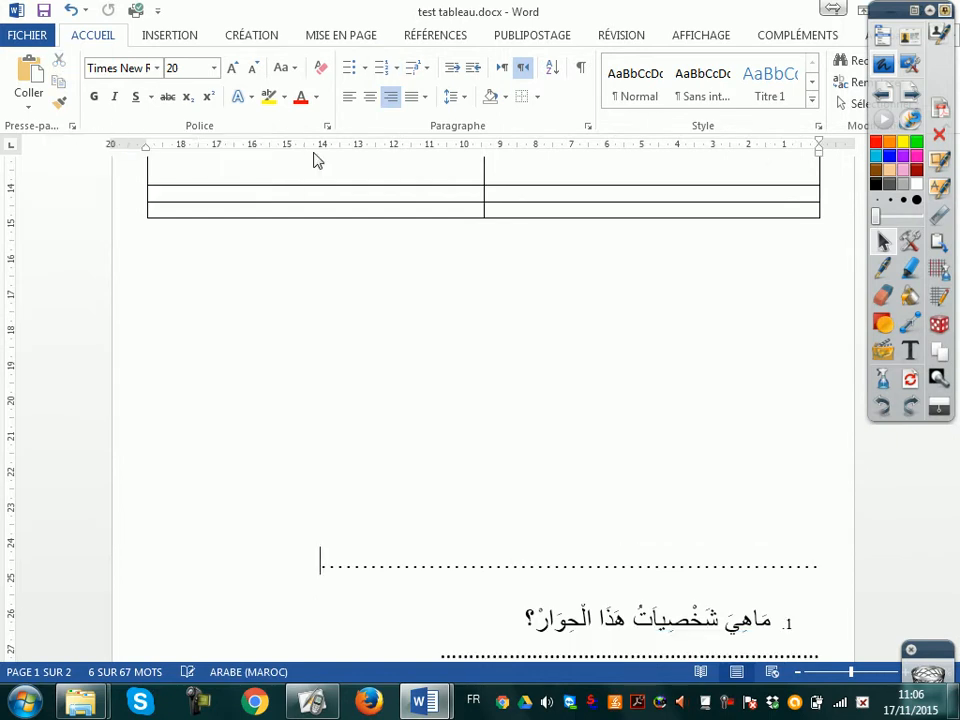
{"action": "scroll", "coordinate": [726, 400], "scroll_direction": "up", "scroll_amount": 3}
{"action": "left_click", "coordinate": [771, 377]}
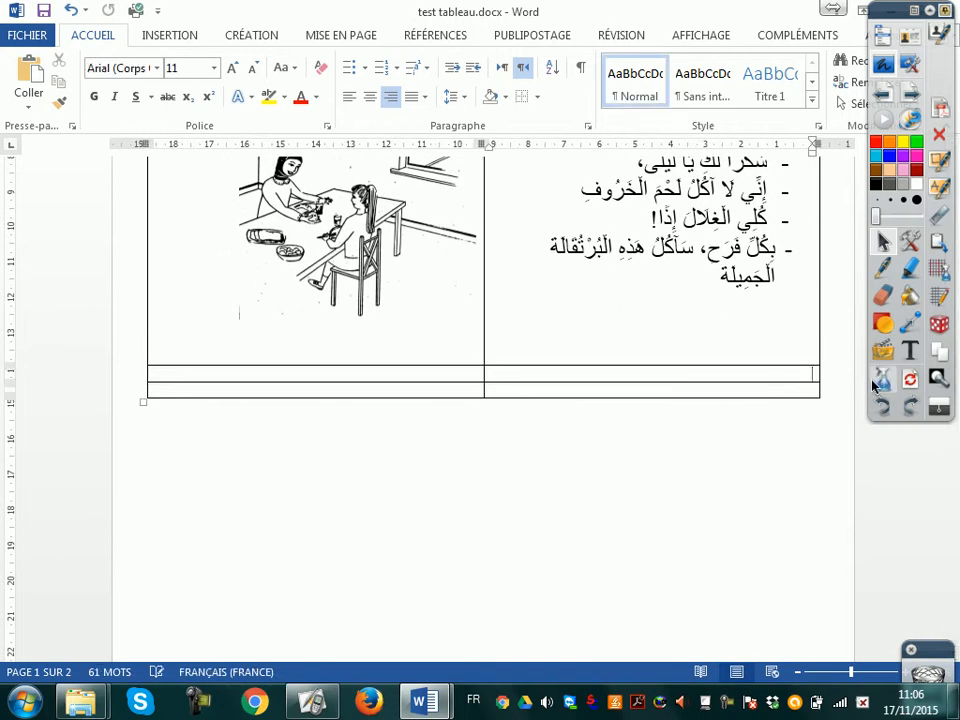
{"action": "type", "text": "ما هو نوع هذا النص؟"}
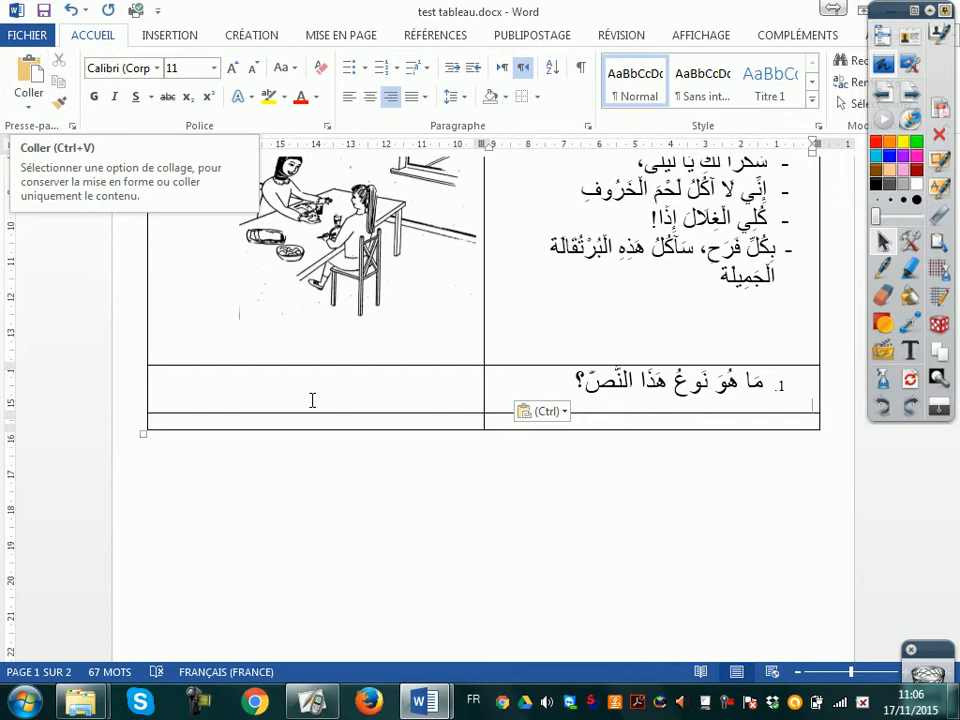
Merge the two cells of the empty last row and the two cells of the question 1 row
{"action": "scroll", "coordinate": [516, 354], "scroll_direction": "down", "scroll_amount": 4}
{"action": "scroll", "coordinate": [690, 281], "scroll_direction": "up", "scroll_amount": 4}
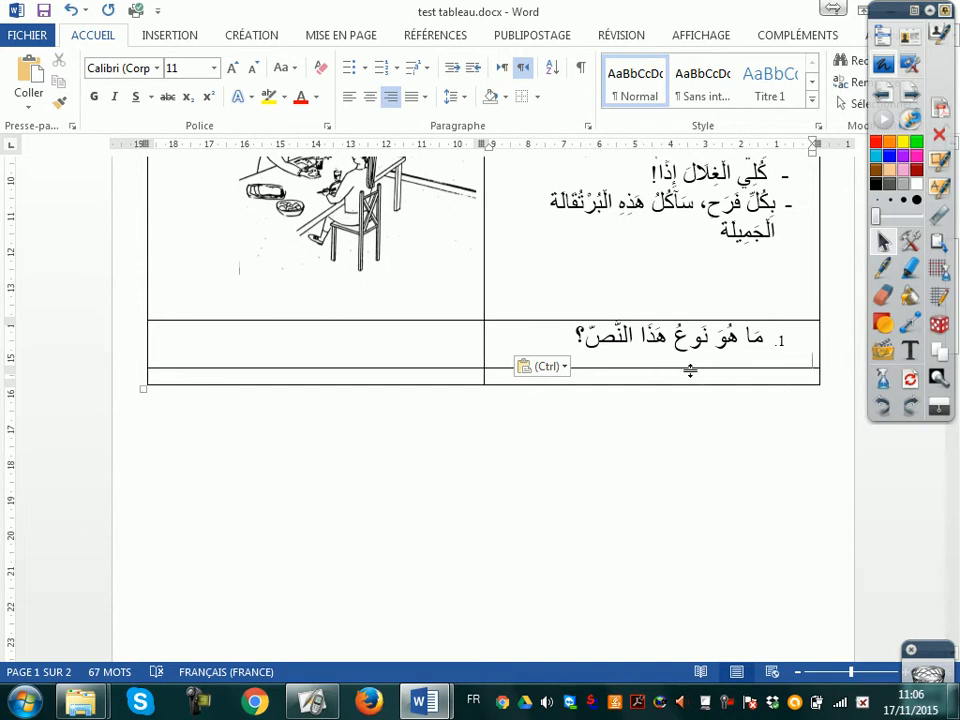
{"action": "left_click", "coordinate": [731, 377]}
{"action": "scroll", "coordinate": [731, 377], "scroll_direction": "down", "scroll_amount": 5}
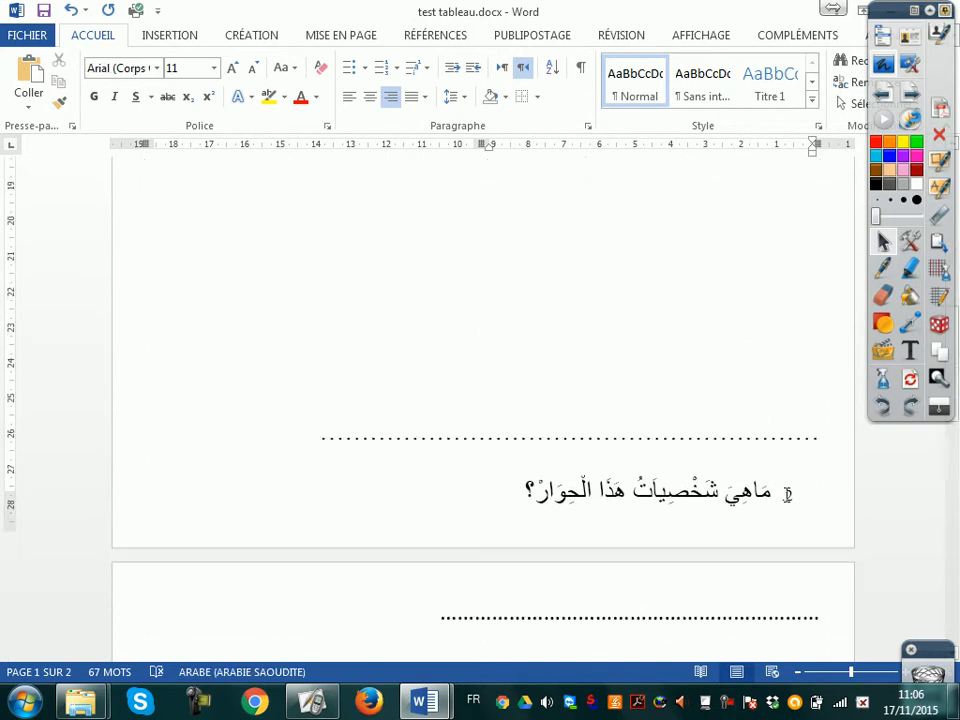
{"action": "scroll", "coordinate": [792, 474], "scroll_direction": "up", "scroll_amount": 5}
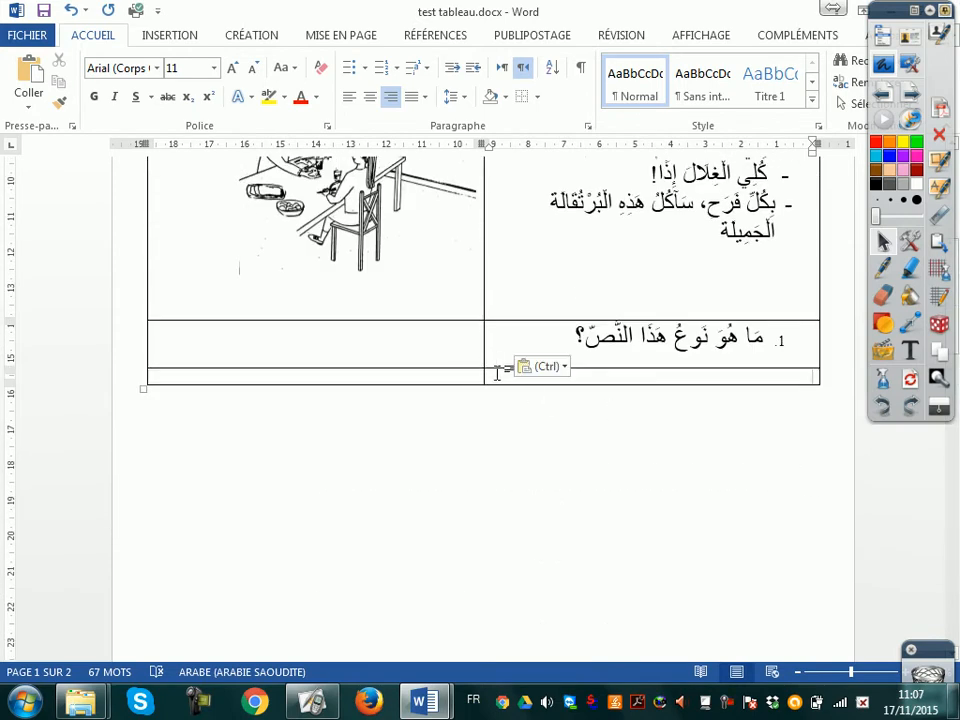
{"action": "left_click_drag", "start_coordinate": [476, 378], "coordinate": [586, 377]}
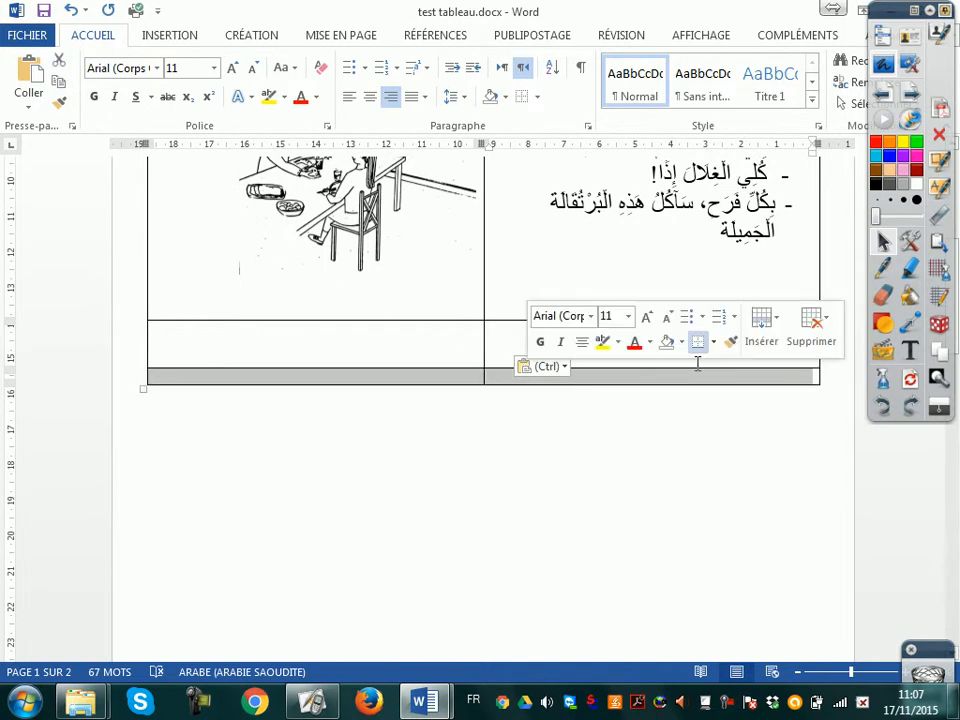
{"action": "right_click", "coordinate": [611, 383]}
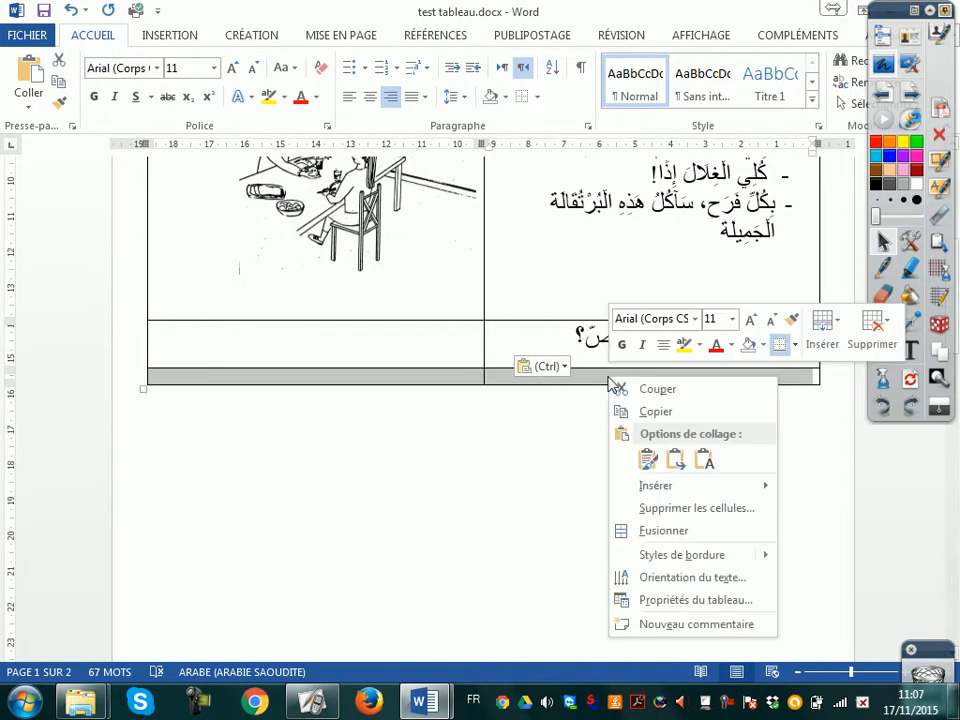
{"action": "left_click", "coordinate": [621, 530]}
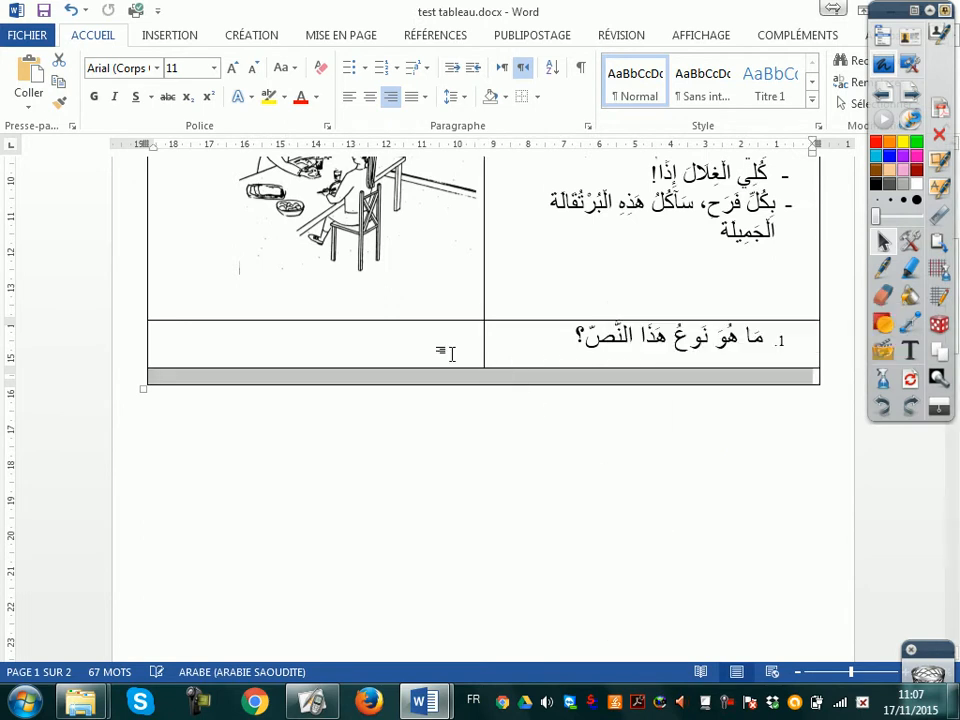
{"action": "left_click_drag", "start_coordinate": [476, 343], "coordinate": [525, 354]}
{"action": "right_click", "coordinate": [525, 354]}
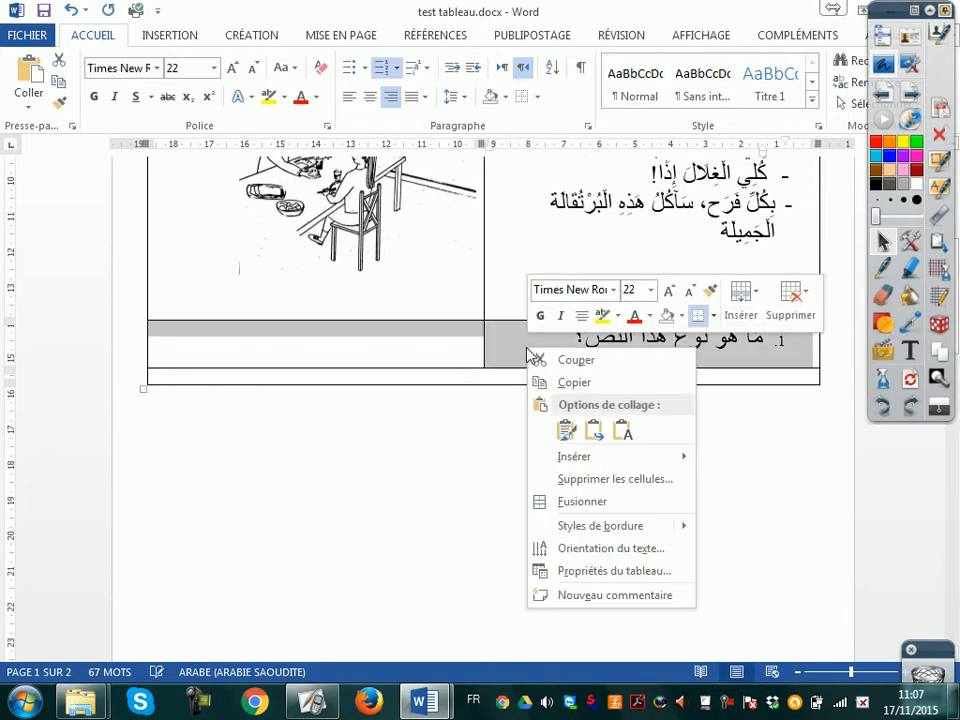
{"action": "left_click", "coordinate": [562, 502]}
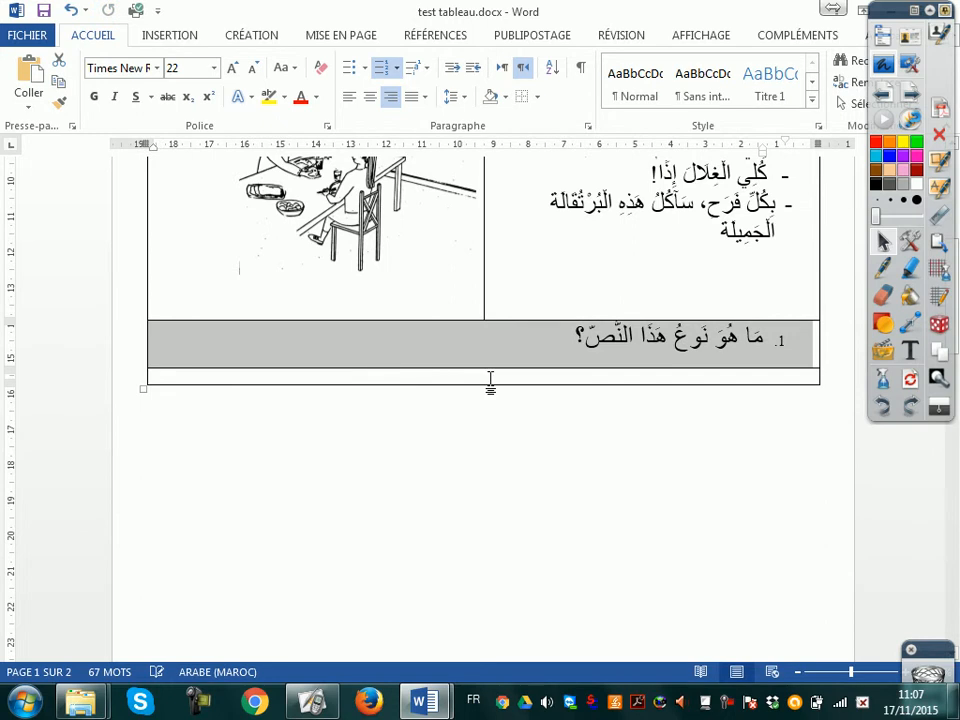
Add a run of empty full-width rows at the end of the second table, below the question 1 row
{"action": "left_click", "coordinate": [641, 385]}
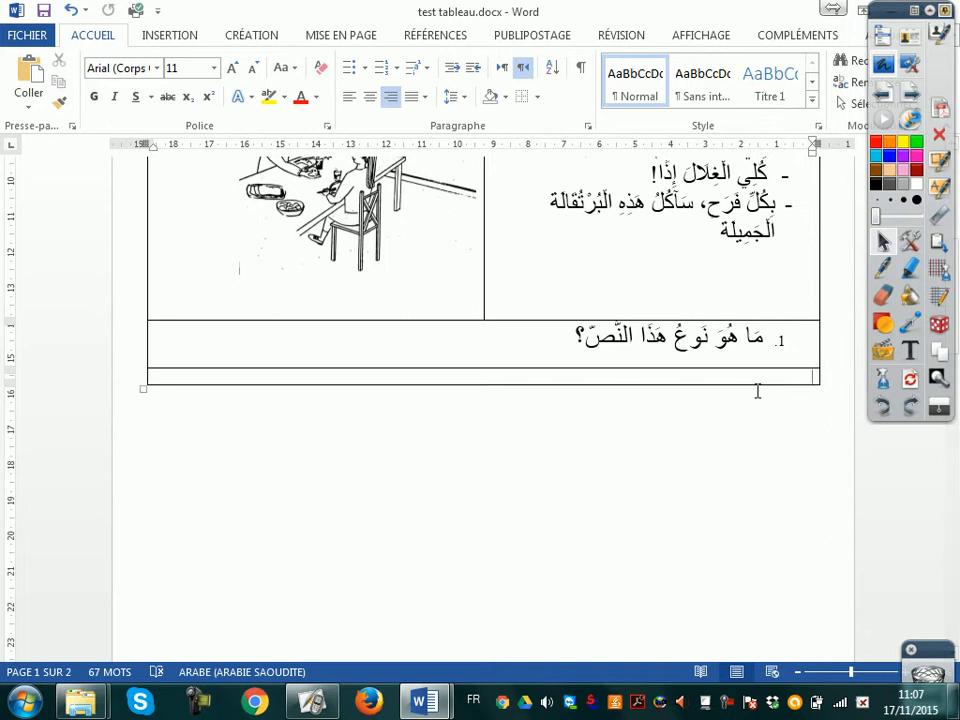
{"action": "key", "text": "Tab"}
{"action": "key", "text": "Tab"}
{"action": "key", "text": "Tab"}
{"action": "key", "text": "Tab"}
{"action": "key", "text": "Tab"}
{"action": "key", "text": "Tab"}
{"action": "key", "text": "Tab"}
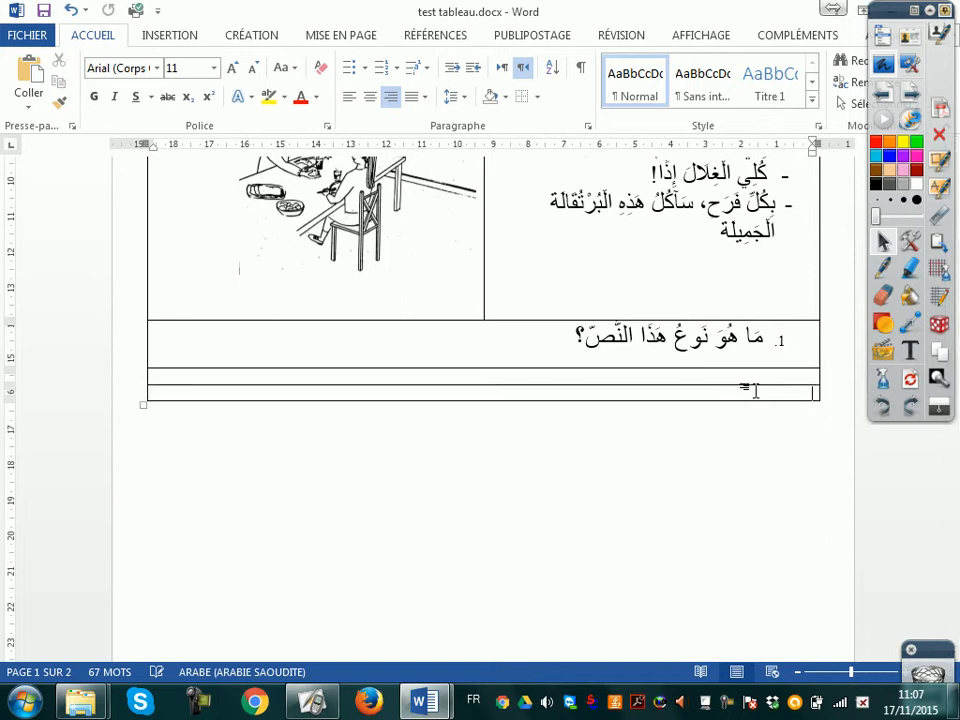
{"action": "key", "text": "Tab"}
{"action": "key", "text": "Tab"}
{"action": "key", "text": "Tab"}
{"action": "key", "text": "Tab"}
{"action": "key", "text": "Tab"}
{"action": "key", "text": "Tab"}
{"action": "key", "text": "Tab"}
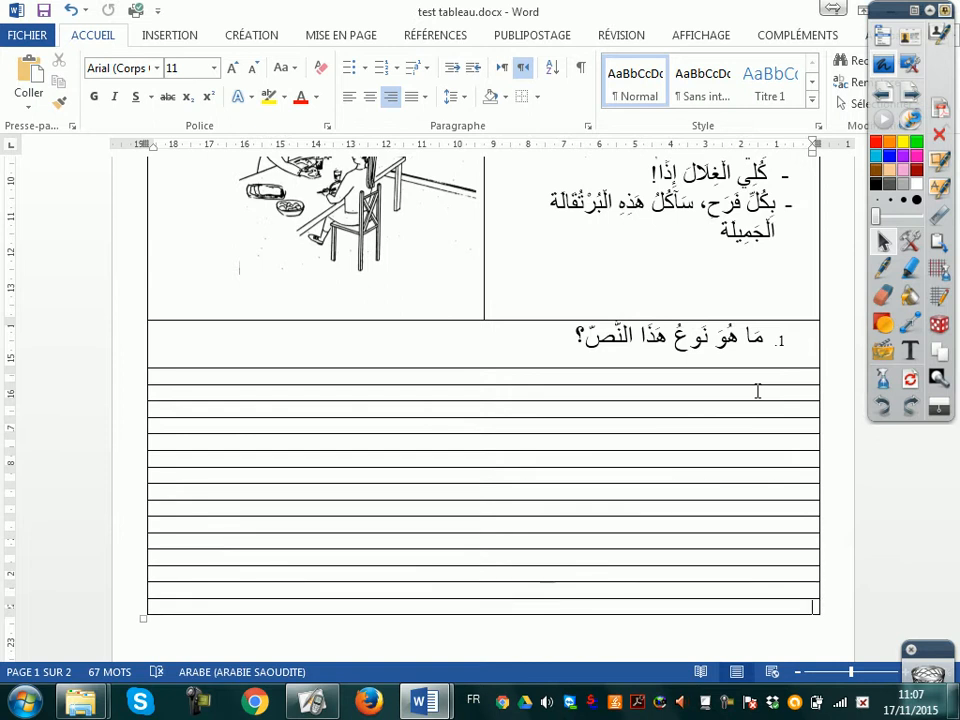
Undo the last few row additions at the end of the second table
{"action": "key", "text": "ctrl+z"}
{"action": "key", "text": "ctrl+z"}
{"action": "key", "text": "ctrl+z"}
{"action": "key", "text": "ctrl+z"}
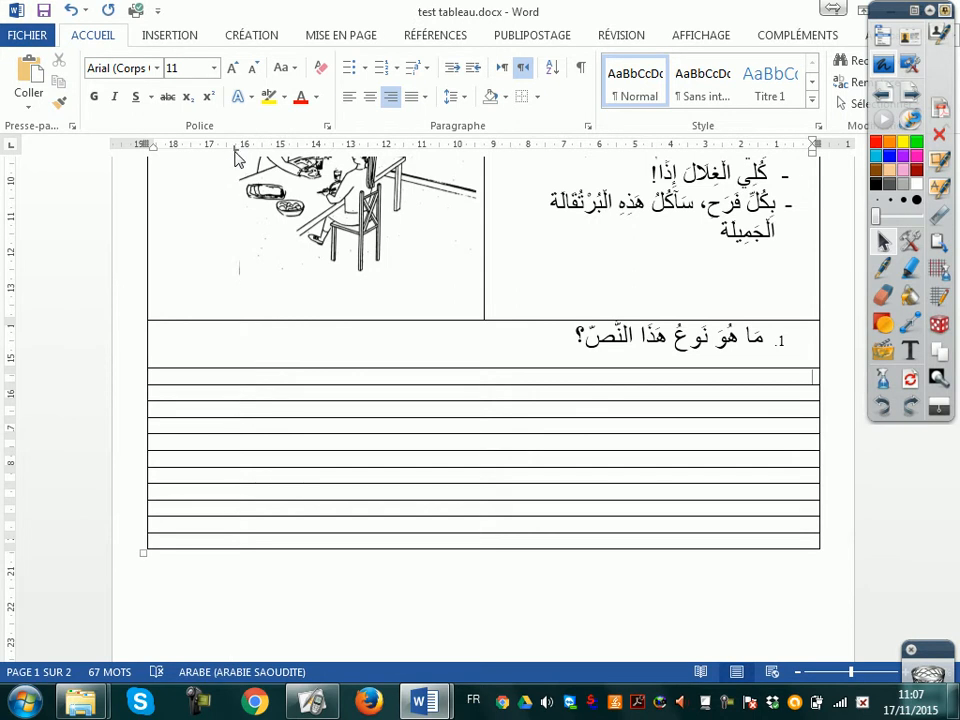
{"action": "double_click", "coordinate": [236, 150]}
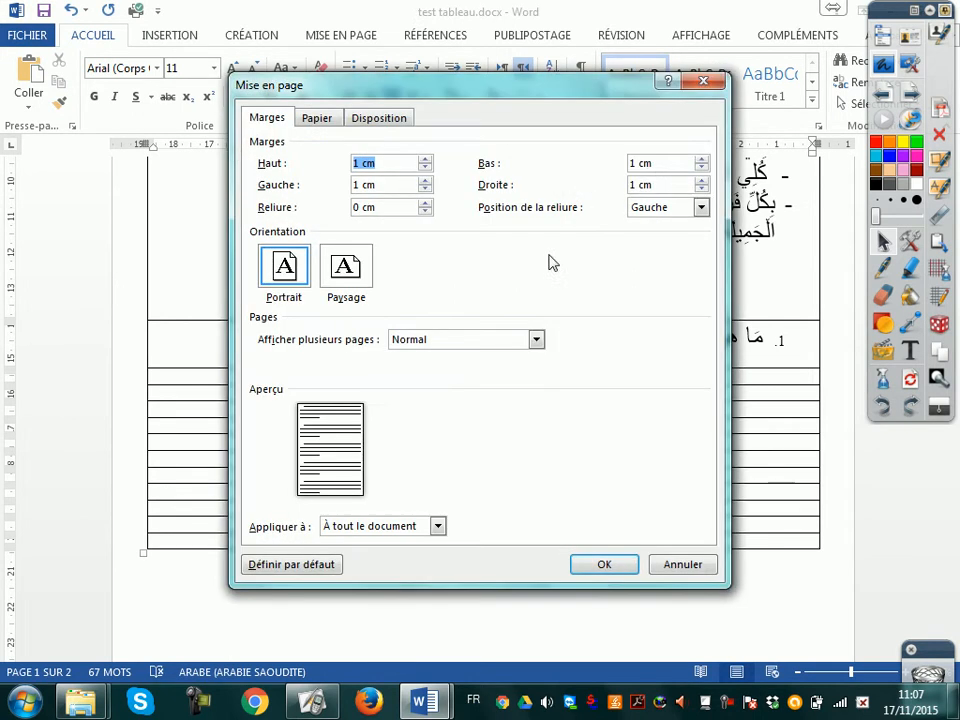
{"action": "left_click", "coordinate": [704, 81]}
{"action": "left_click_drag", "start_coordinate": [236, 152], "coordinate": [238, 158]}
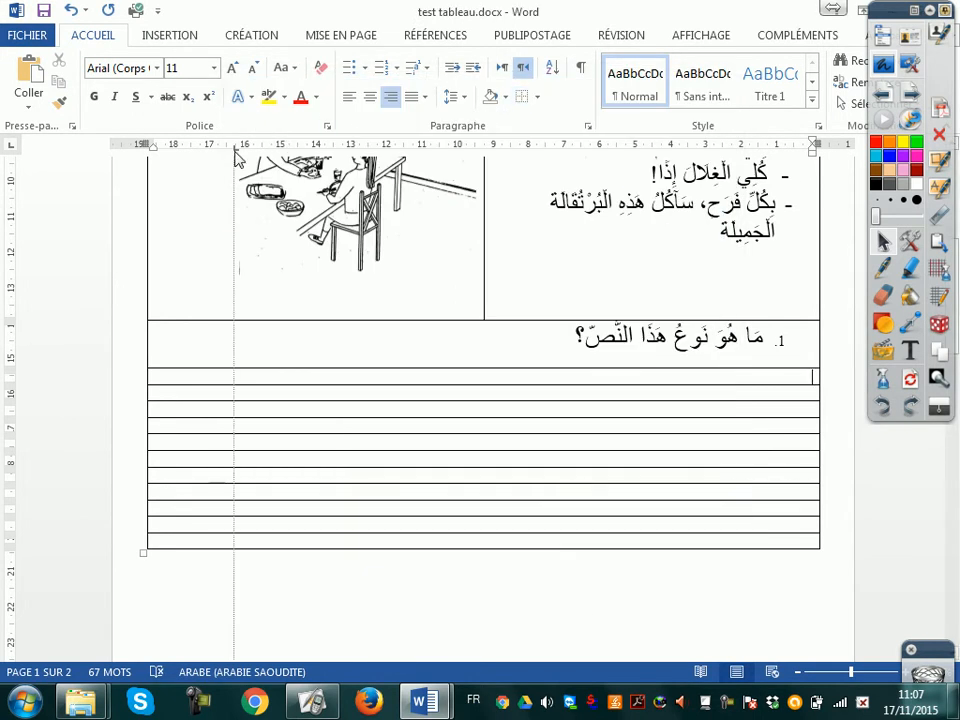
{"action": "double_click", "coordinate": [237, 152]}
{"action": "left_click", "coordinate": [706, 81]}
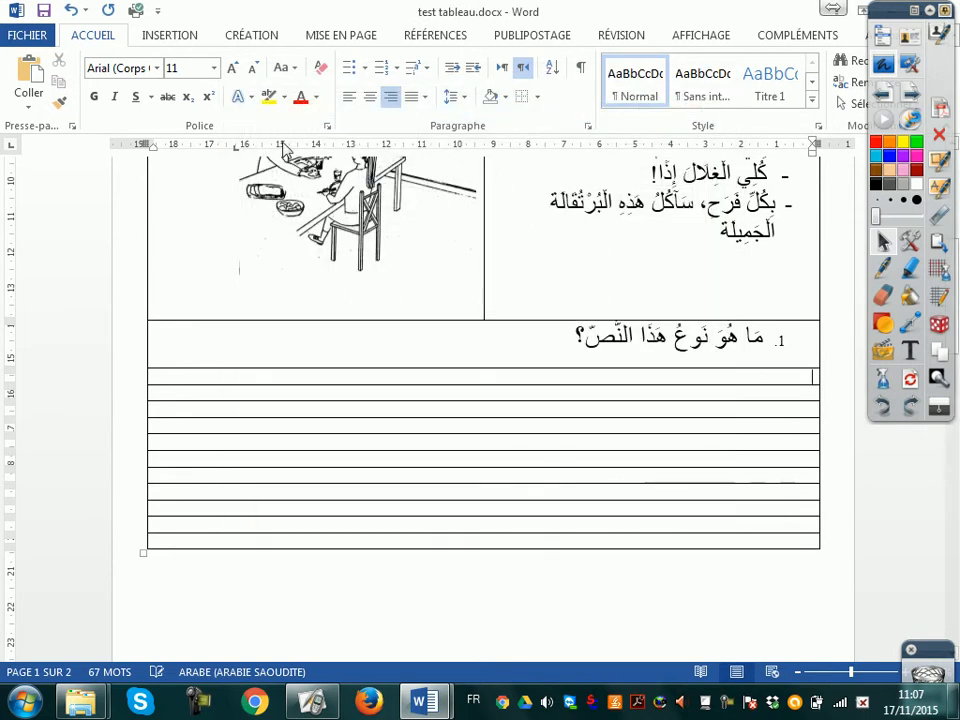
{"action": "double_click", "coordinate": [240, 156]}
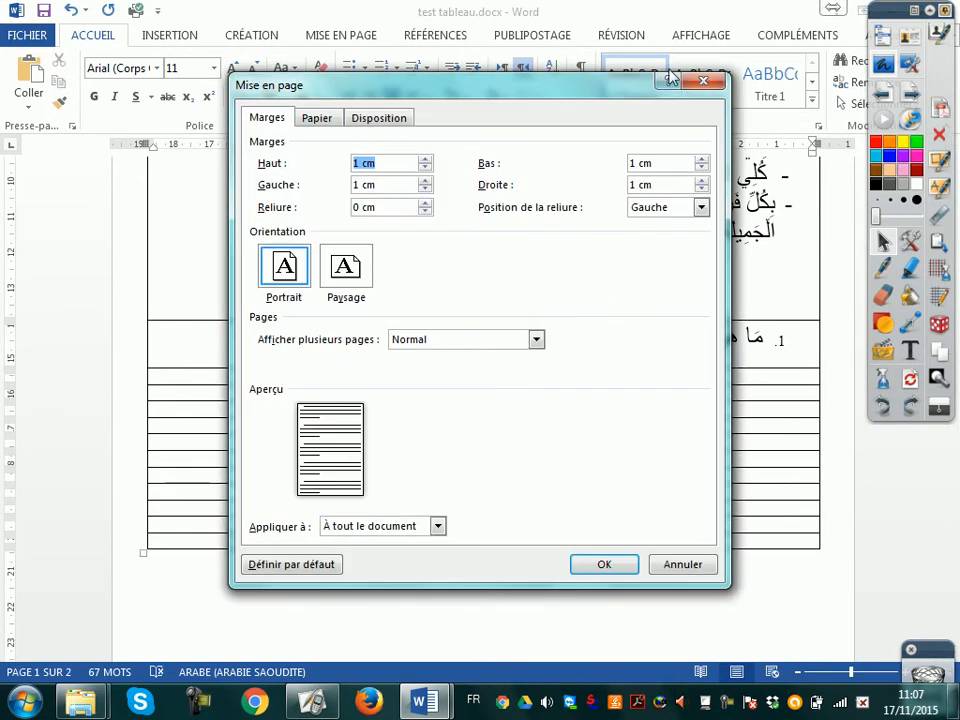
{"action": "left_click", "coordinate": [706, 86]}
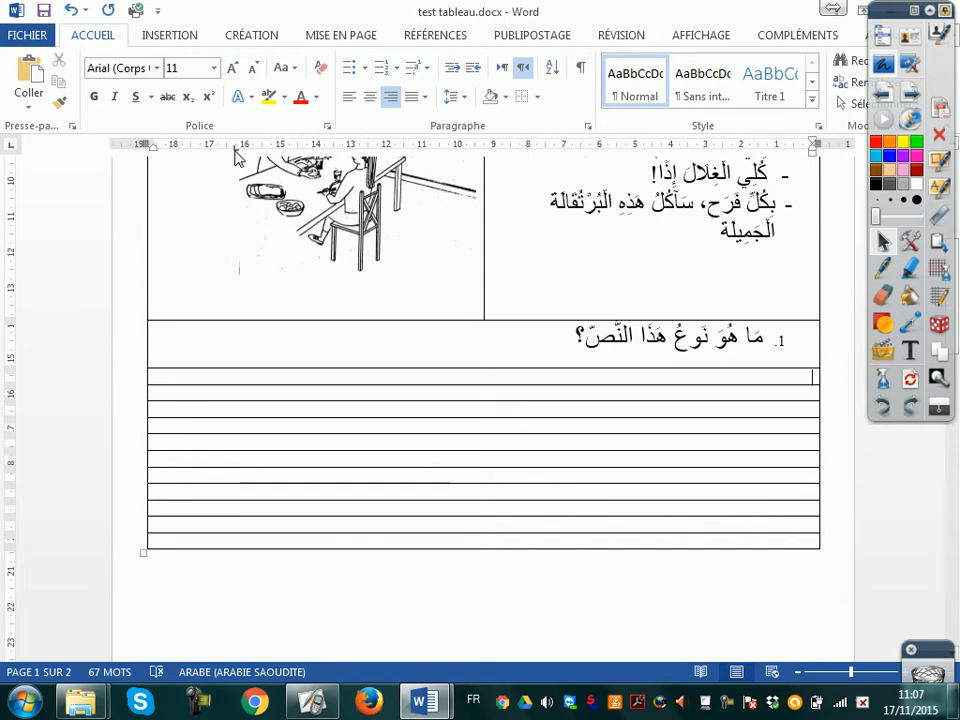
{"action": "double_click", "coordinate": [237, 153]}
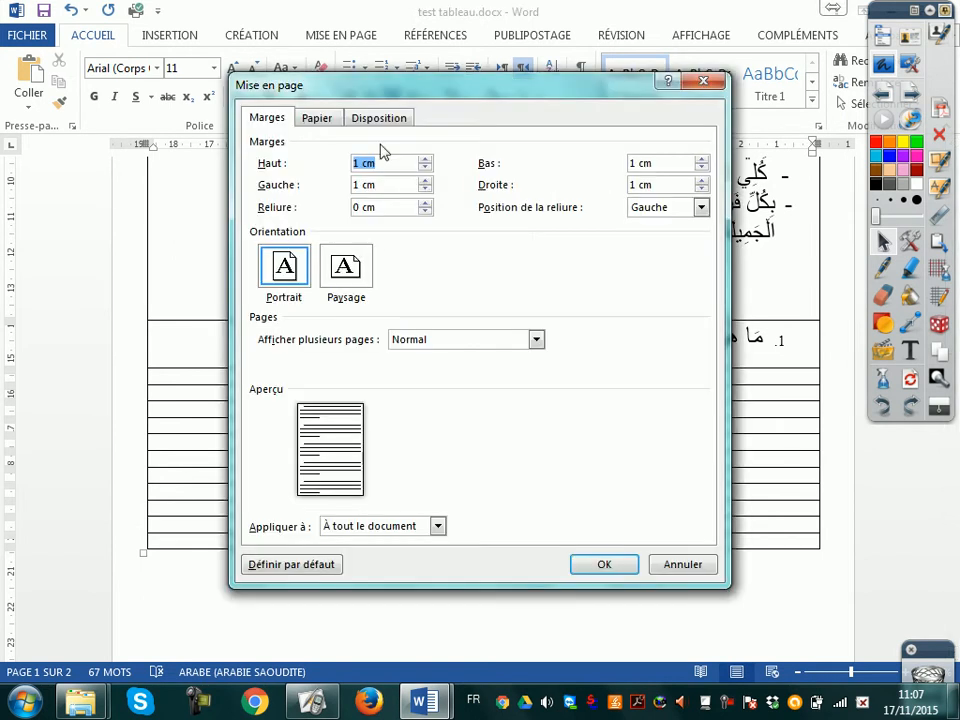
{"action": "left_click", "coordinate": [706, 82]}
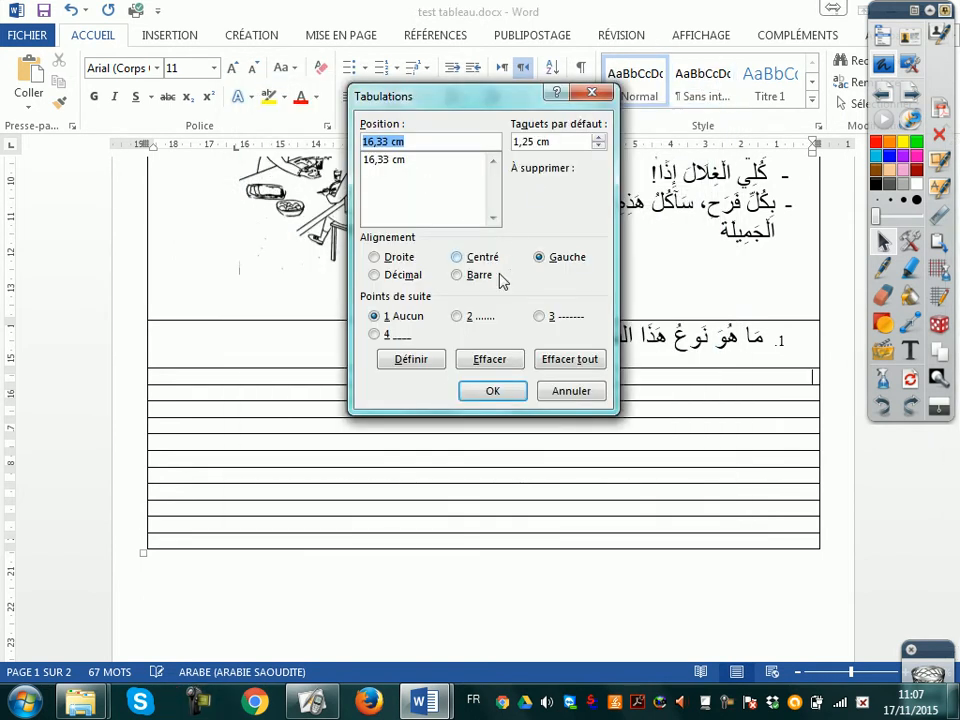
Fill the row below question 1 with a dotted answer line using a dot-leader tab stop at about 13 cm
{"action": "left_click", "coordinate": [459, 316]}
{"action": "left_click", "coordinate": [401, 362]}
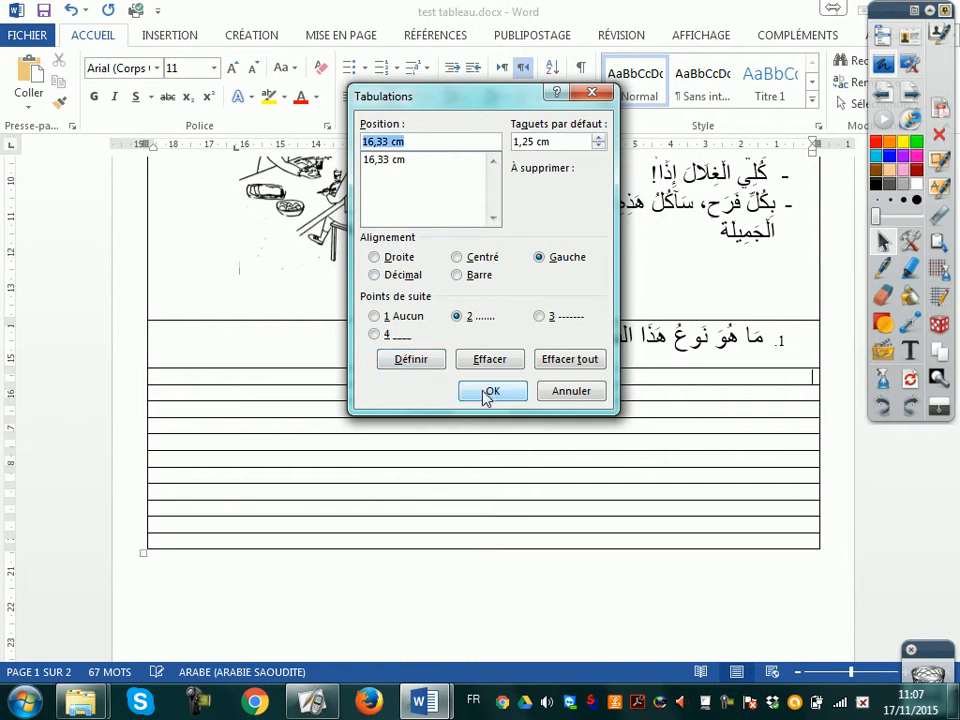
{"action": "left_click", "coordinate": [489, 392]}
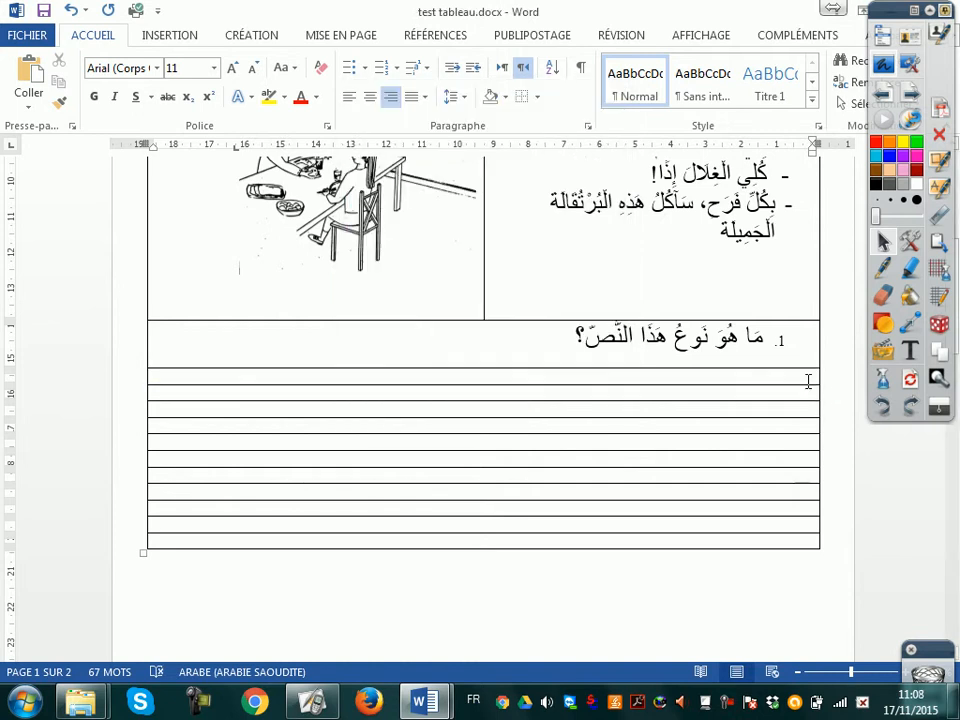
{"action": "key", "text": "Tab"}
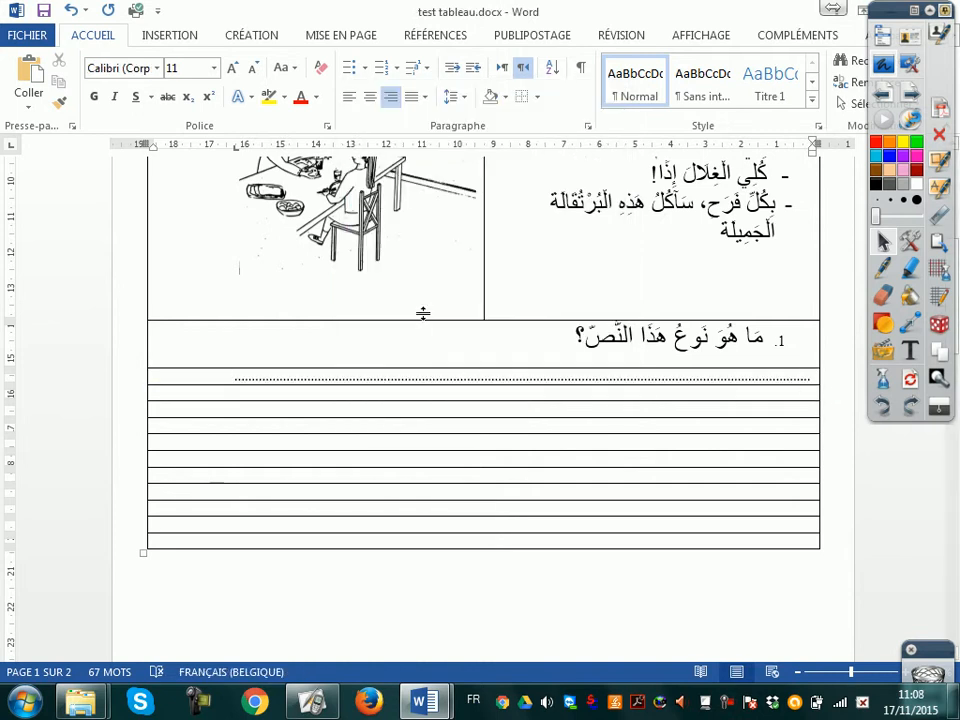
{"action": "left_click_drag", "start_coordinate": [236, 150], "coordinate": [352, 163]}
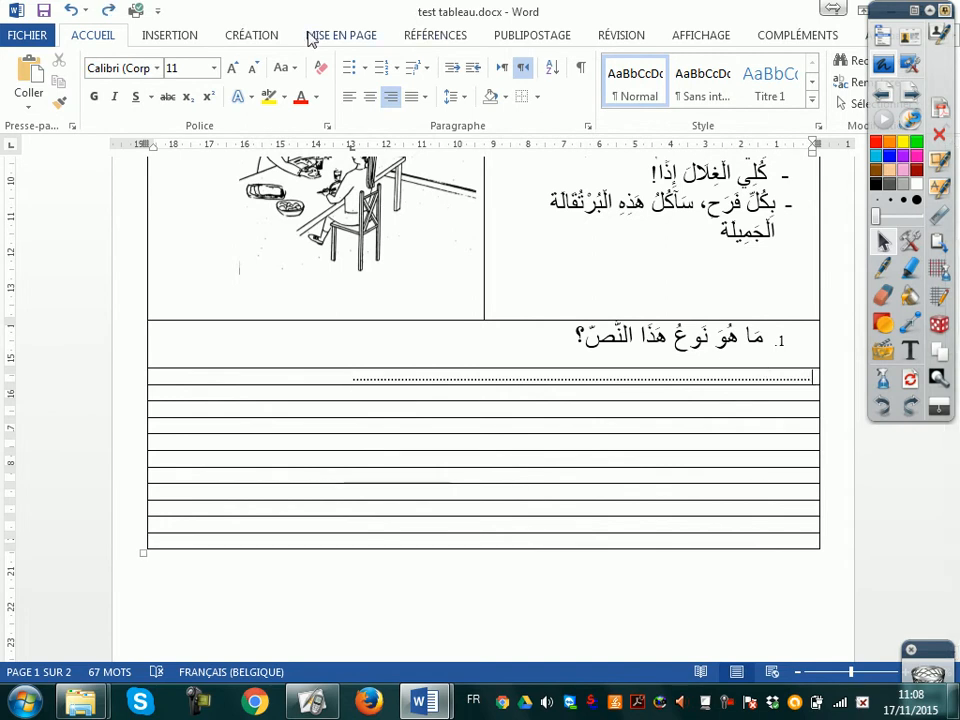
Set the dotted answer line's paragraph spacing to 12 pt before and 18 pt after
{"action": "left_click", "coordinate": [340, 35]}
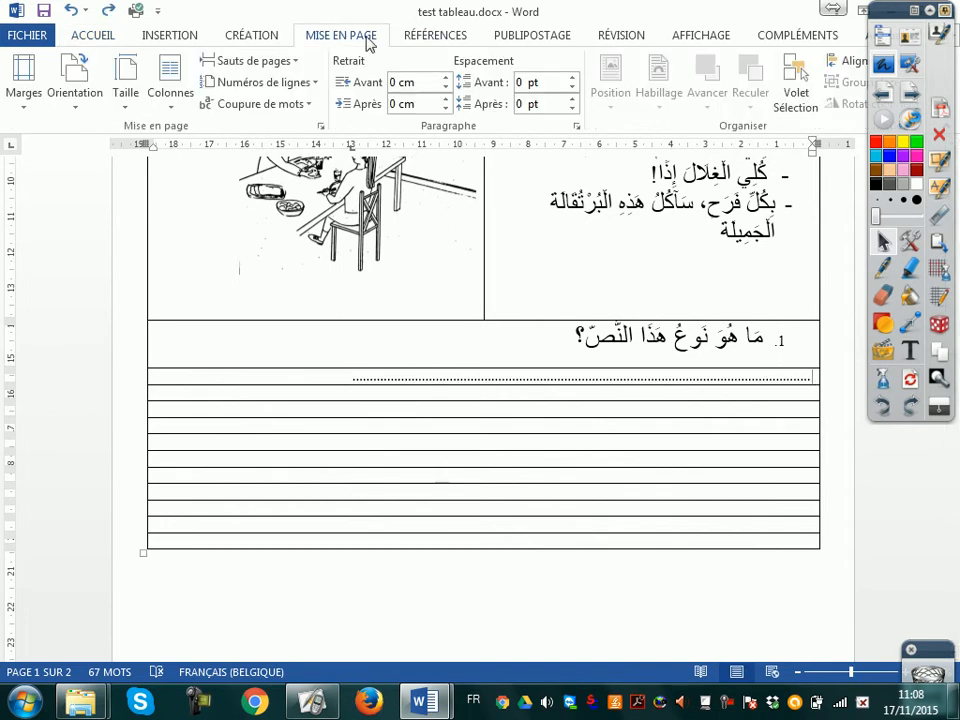
{"action": "left_click", "coordinate": [572, 78]}
{"action": "left_click", "coordinate": [572, 78]}
{"action": "left_click", "coordinate": [572, 99]}
{"action": "left_click", "coordinate": [572, 99]}
{"action": "left_click", "coordinate": [572, 99]}
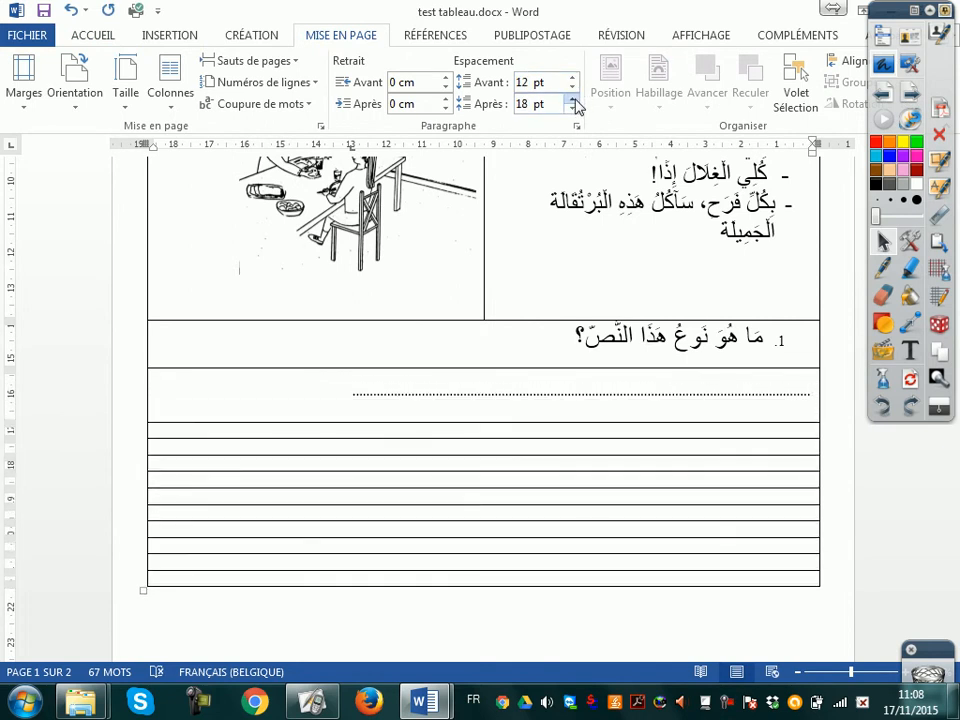
Set the paragraph spacing before question 1 to 6 pt
{"action": "left_click", "coordinate": [694, 337]}
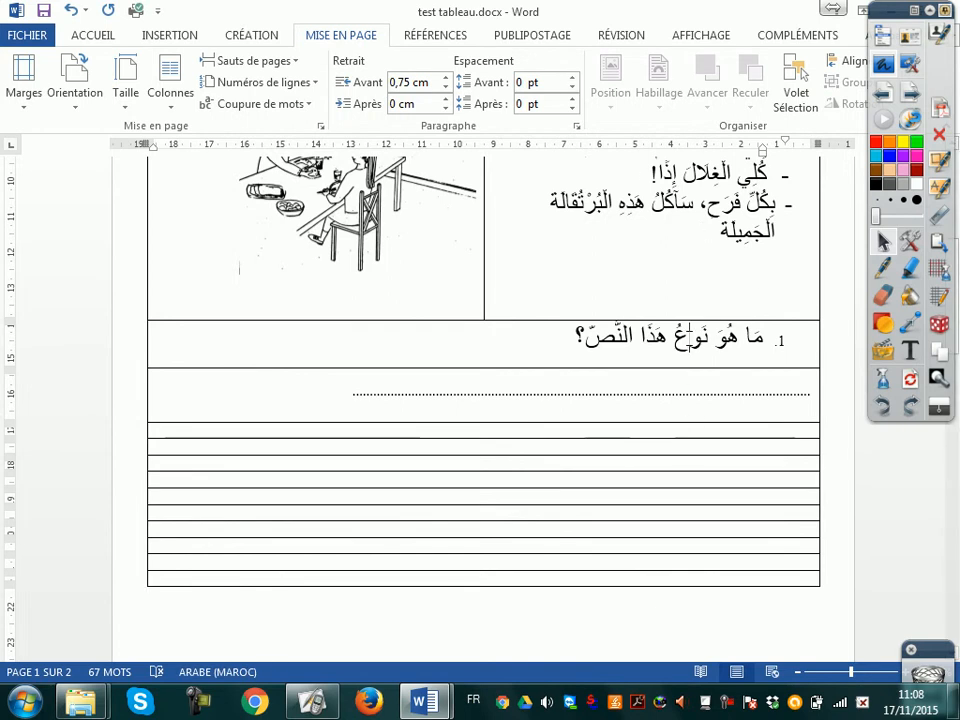
{"action": "triple_click", "coordinate": [690, 347]}
{"action": "left_click", "coordinate": [573, 78]}
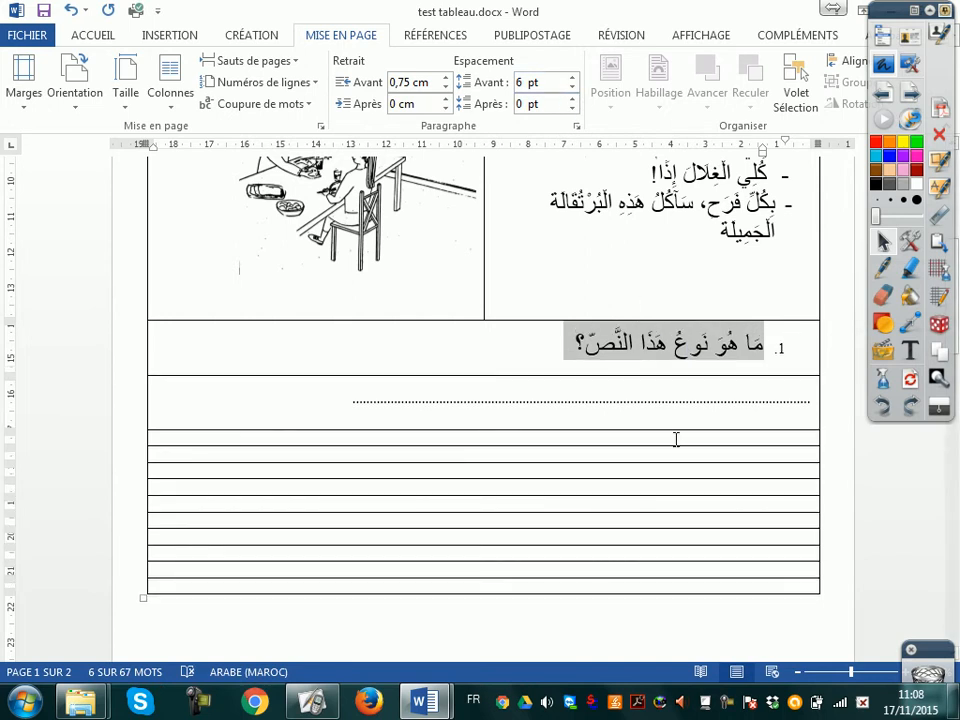
Select all the empty rows below the dotted answer row
{"action": "left_click", "coordinate": [788, 438]}
{"action": "left_click_drag", "start_coordinate": [121, 440], "coordinate": [750, 592]}
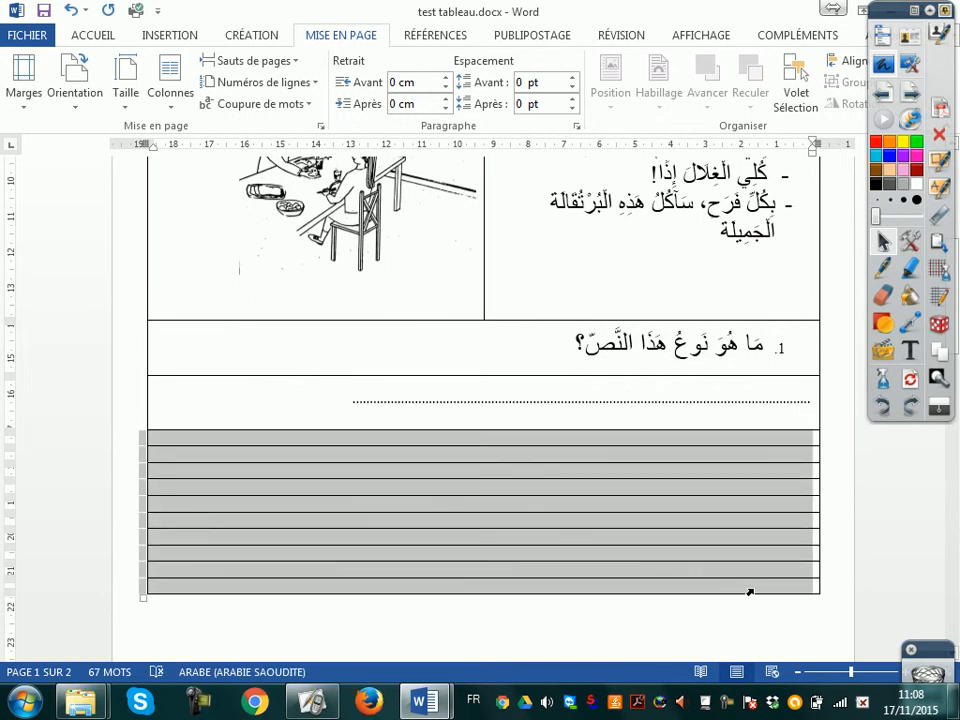
{"action": "left_click", "coordinate": [124, 445]}
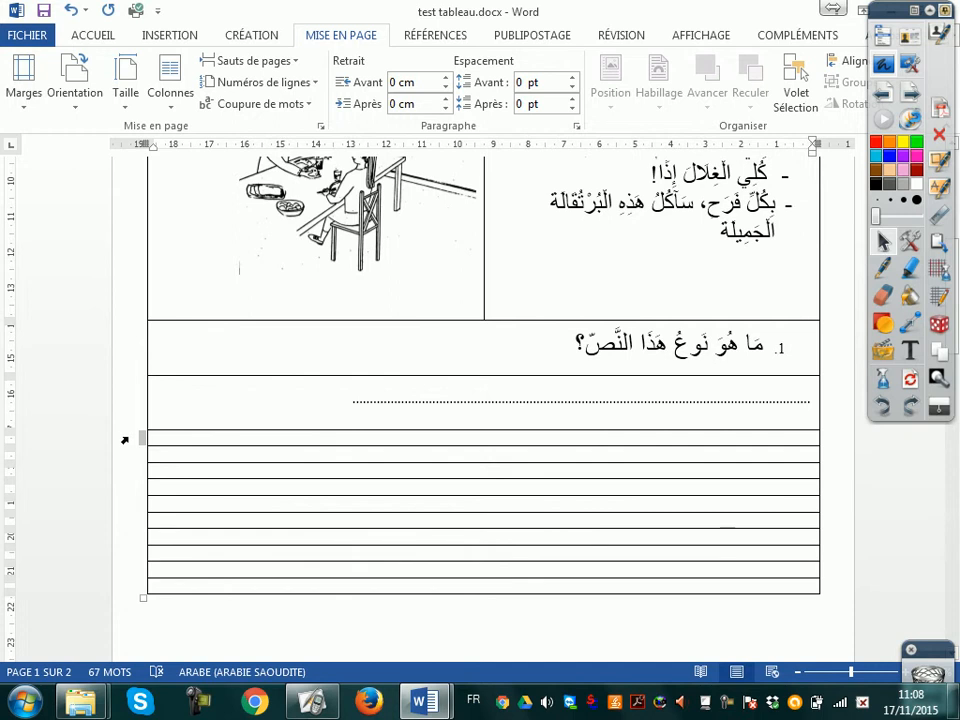
{"action": "left_click_drag", "start_coordinate": [124, 440], "coordinate": [821, 594]}
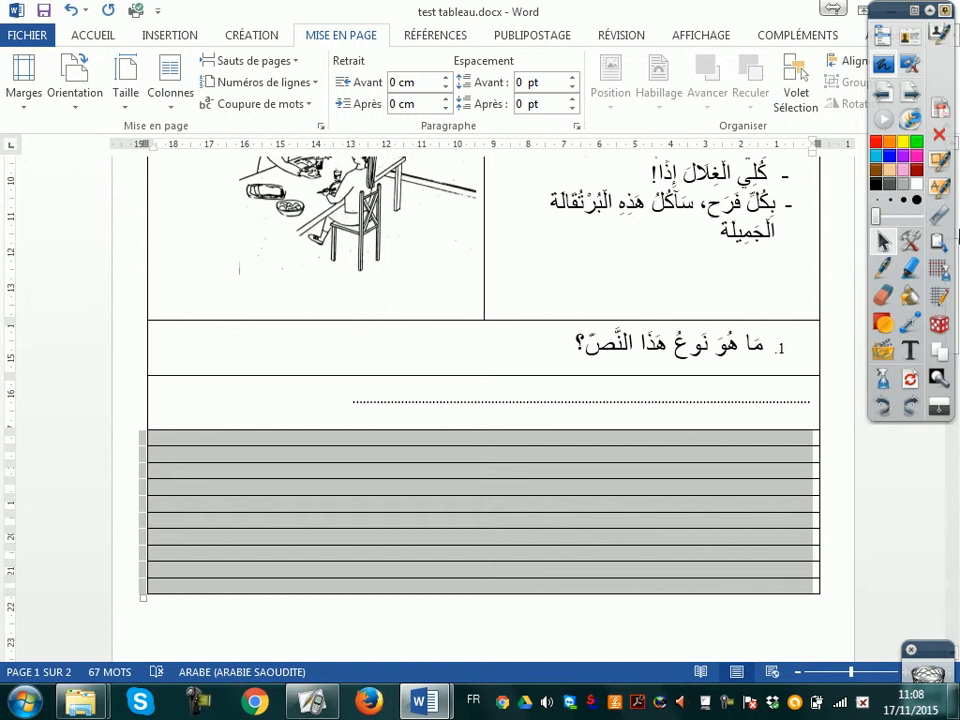
Sketch the Backspace and Enter key shapes over the page with the annotation pen, circle the Backspace shape, and clear the drawing
{"action": "left_click", "coordinate": [878, 275]}
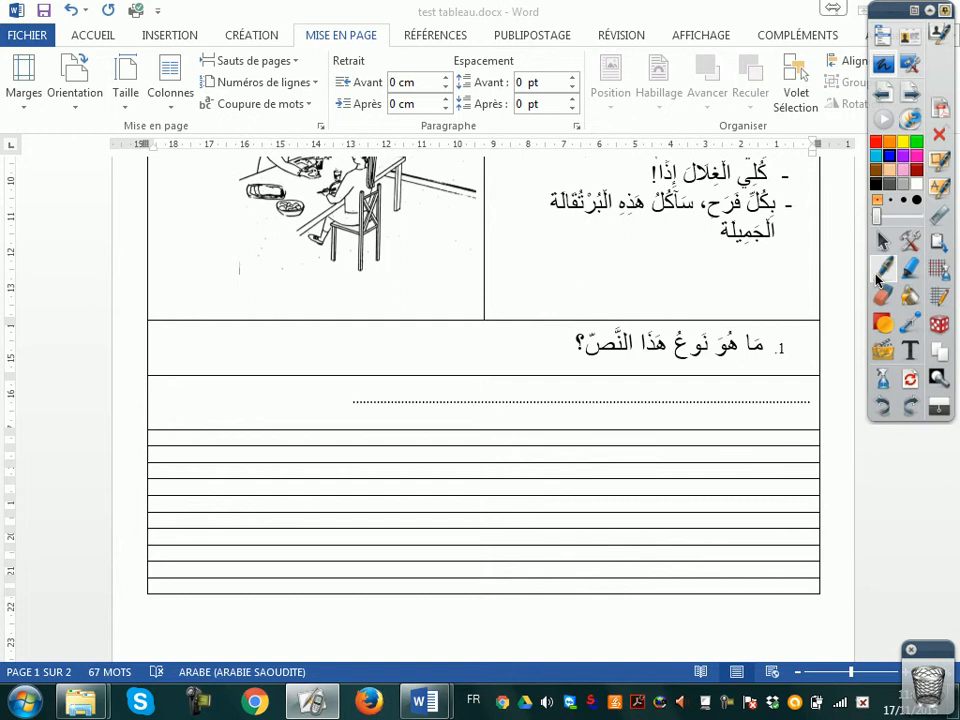
{"action": "mouse_move", "coordinate": [370, 340]}
{"action": "left_mouse_down"}
{"action": "mouse_move", "coordinate": [371, 372]}
{"action": "mouse_move", "coordinate": [443, 339]}
{"action": "mouse_move", "coordinate": [501, 375]}
{"action": "mouse_move", "coordinate": [370, 382]}
{"action": "left_mouse_up"}
{"action": "mouse_move", "coordinate": [453, 361]}
{"action": "left_mouse_down"}
{"action": "mouse_move", "coordinate": [378, 361]}
{"action": "mouse_move", "coordinate": [499, 407]}
{"action": "mouse_move", "coordinate": [505, 503]}
{"action": "mouse_move", "coordinate": [410, 508]}
{"action": "mouse_move", "coordinate": [418, 452]}
{"action": "mouse_move", "coordinate": [373, 422]}
{"action": "mouse_move", "coordinate": [380, 400]}
{"action": "left_mouse_up"}
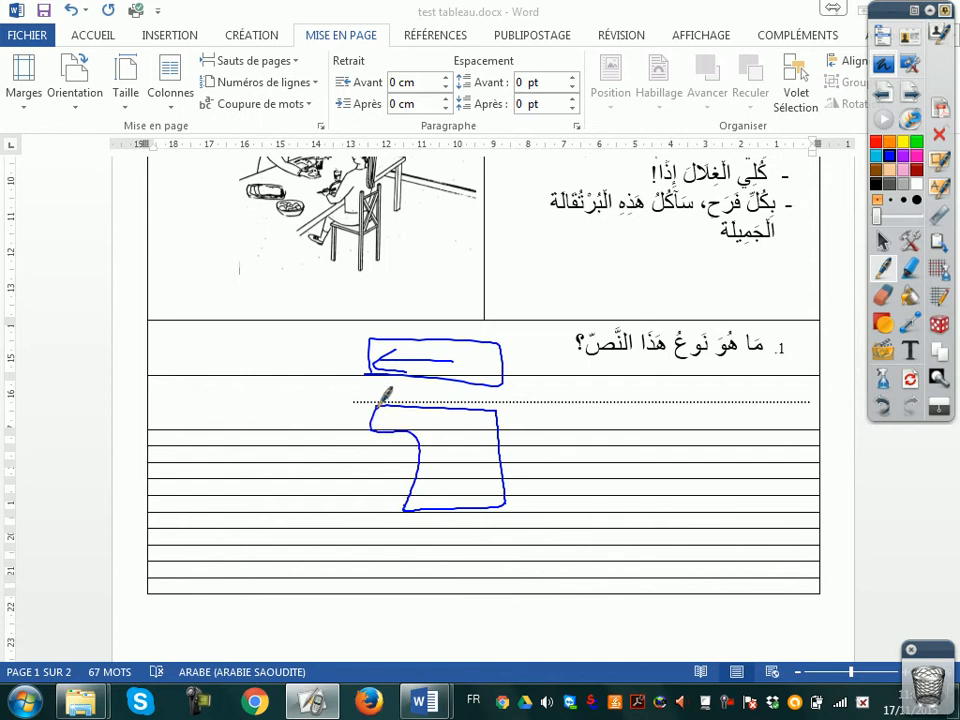
{"action": "mouse_move", "coordinate": [464, 425]}
{"action": "left_mouse_down"}
{"action": "mouse_move", "coordinate": [466, 467]}
{"action": "mouse_move", "coordinate": [437, 493]}
{"action": "mouse_move", "coordinate": [462, 490]}
{"action": "left_mouse_up"}
{"action": "mouse_move", "coordinate": [370, 322]}
{"action": "left_mouse_down"}
{"action": "mouse_move", "coordinate": [431, 392]}
{"action": "mouse_move", "coordinate": [343, 326]}
{"action": "mouse_move", "coordinate": [333, 340]}
{"action": "left_mouse_up"}
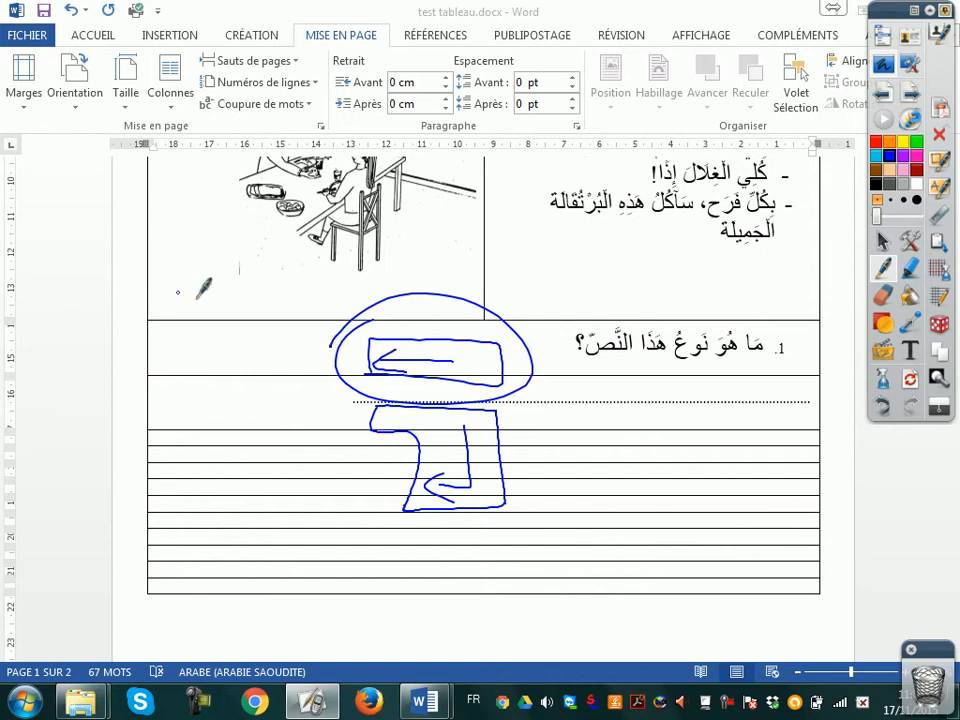
{"action": "left_click", "coordinate": [910, 92]}
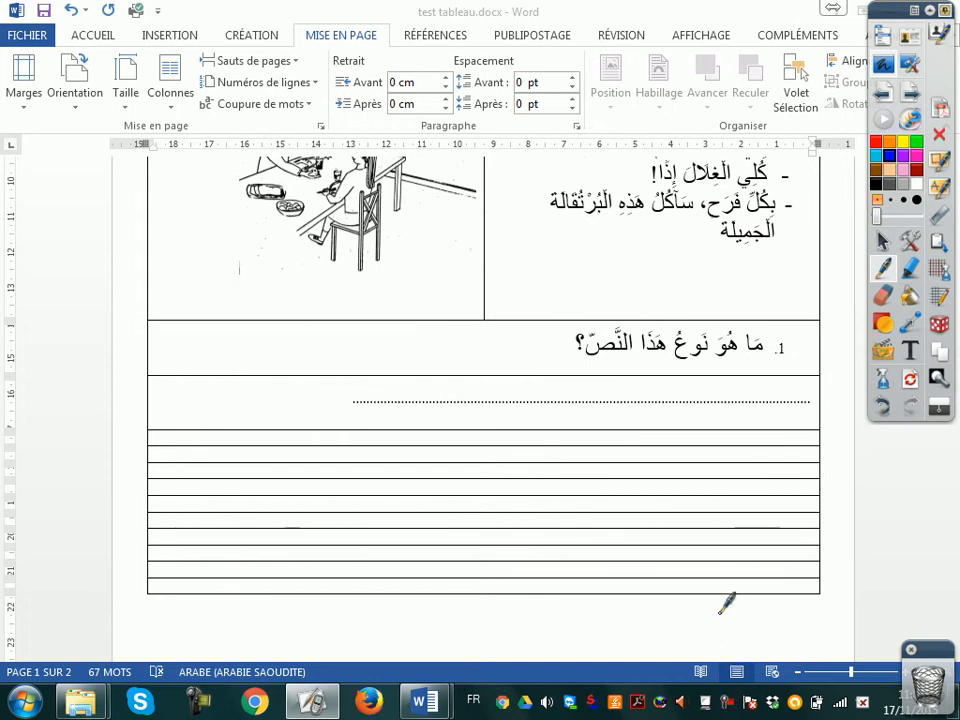
{"action": "left_click", "coordinate": [882, 241]}
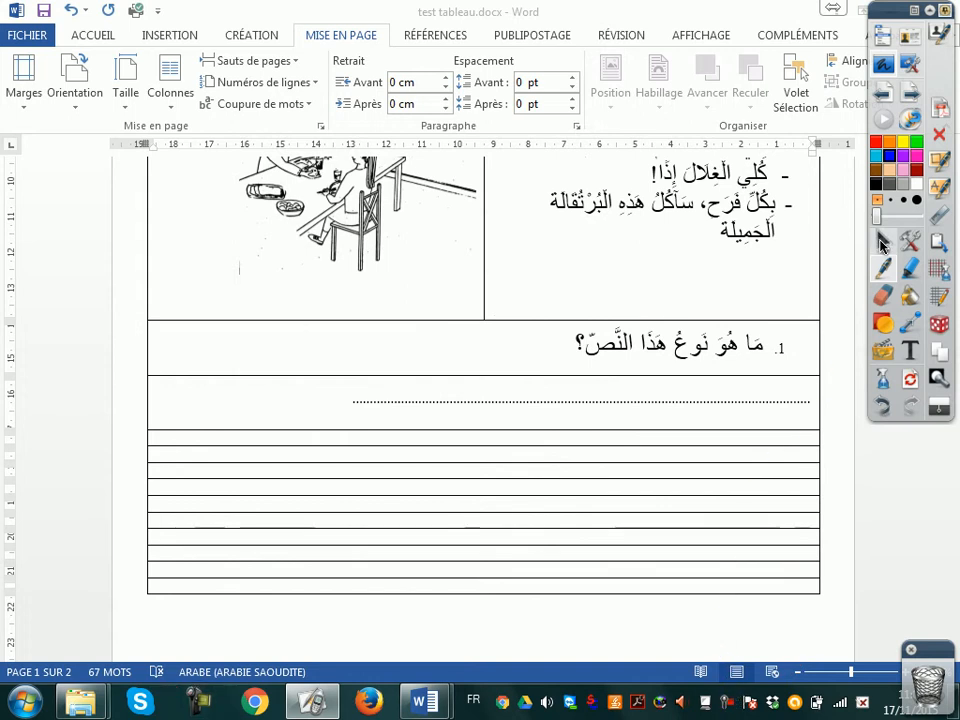
Delete the empty rows below the dotted answer row and add one new row with the same spacing after it
{"action": "left_click", "coordinate": [140, 437]}
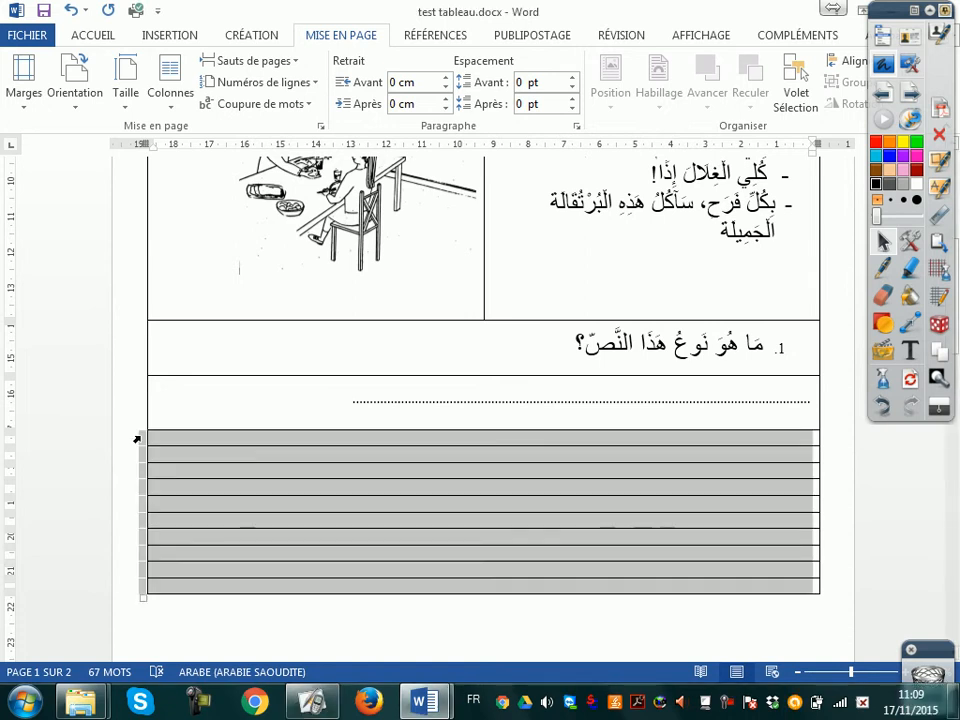
{"action": "key", "text": "BackSpace"}
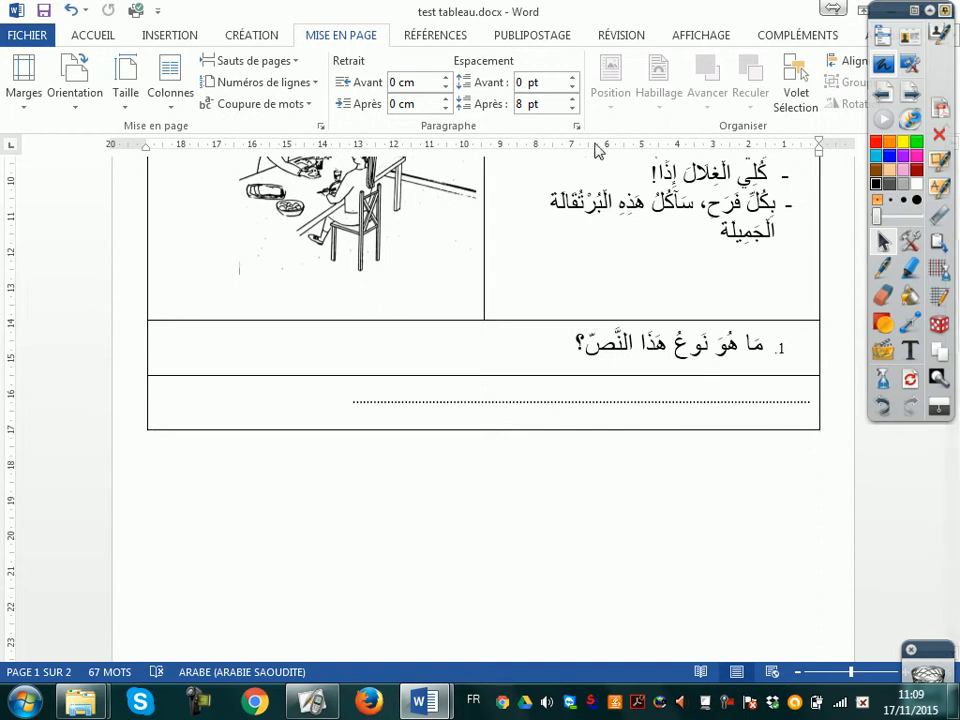
{"action": "left_click", "coordinate": [354, 405]}
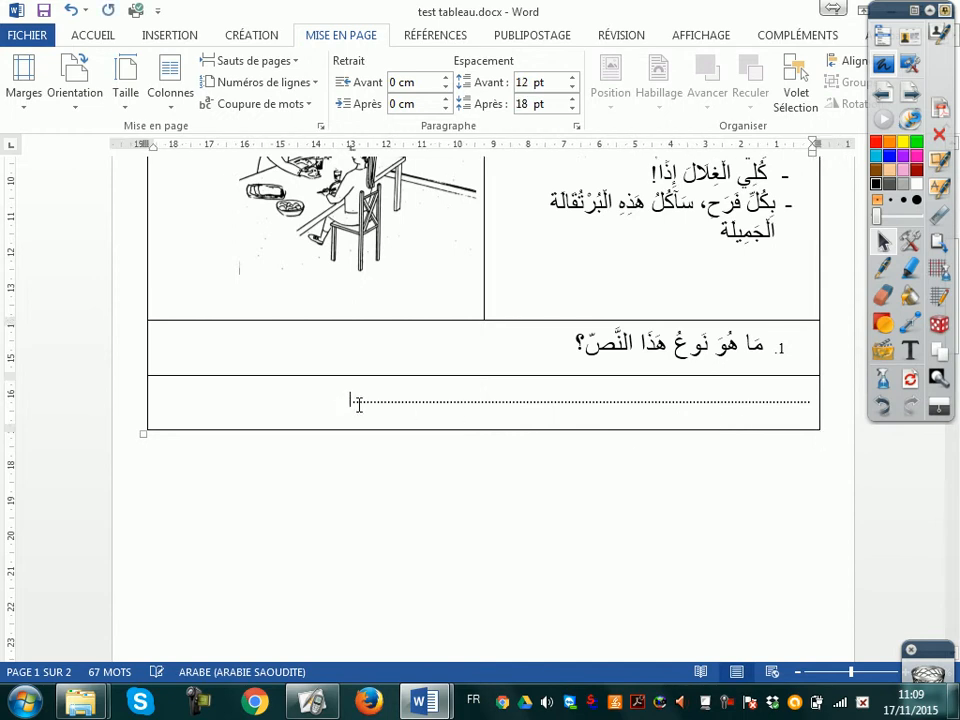
{"action": "key", "text": "Tab"}
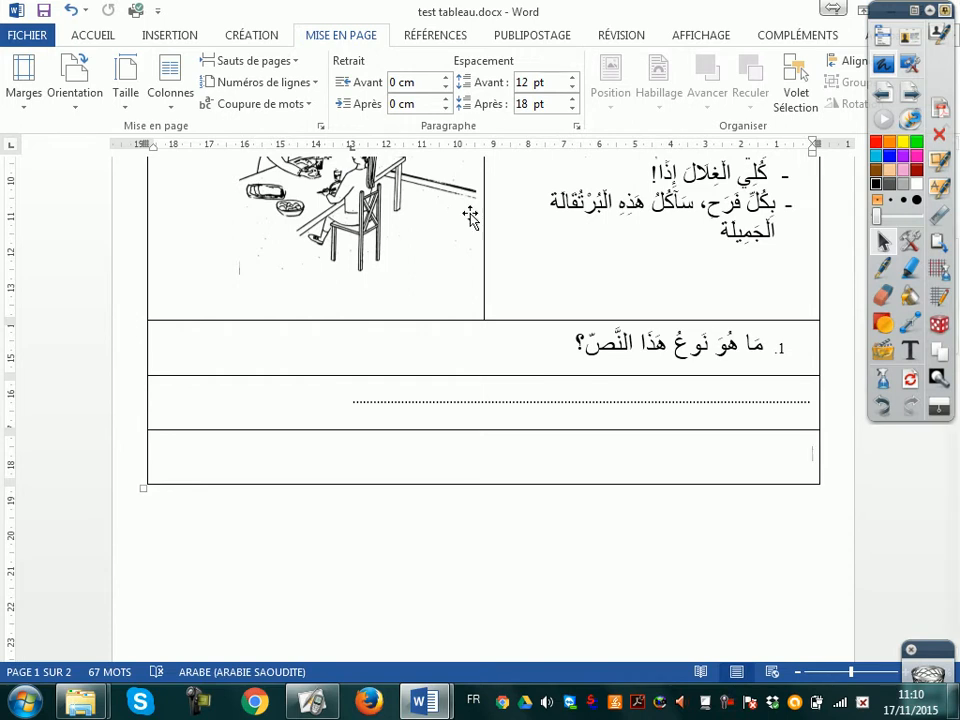
Move question 2, asking who the characters of this dialogue are, from page 2 into the table's new last row
{"action": "scroll", "coordinate": [705, 549], "scroll_direction": "down", "scroll_amount": 10}
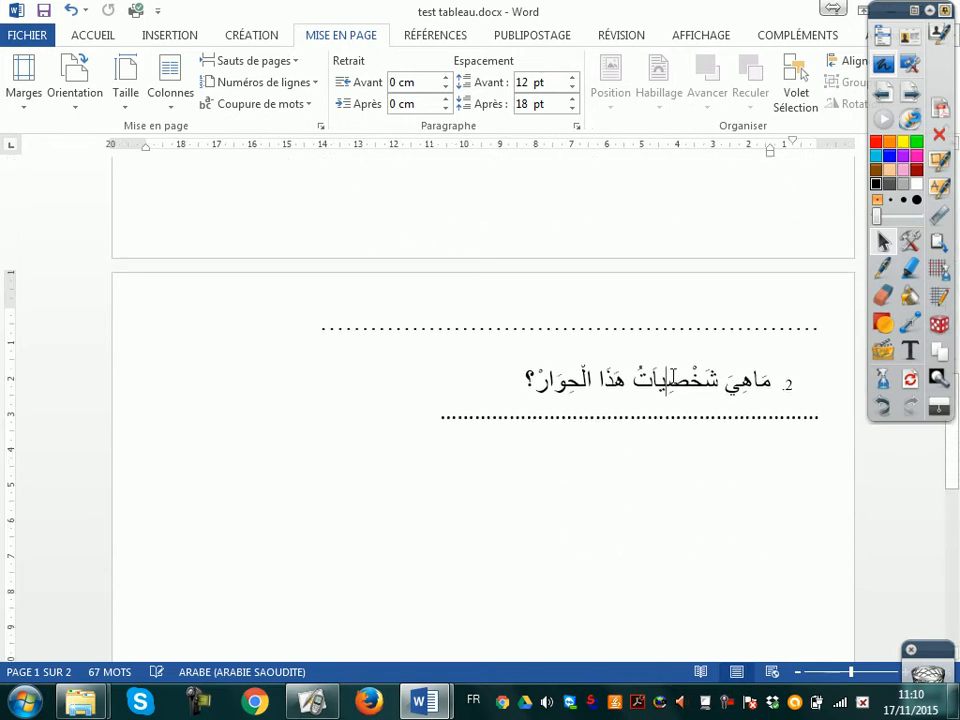
{"action": "triple_click", "coordinate": [673, 383]}
{"action": "key", "text": "ctrl+c"}
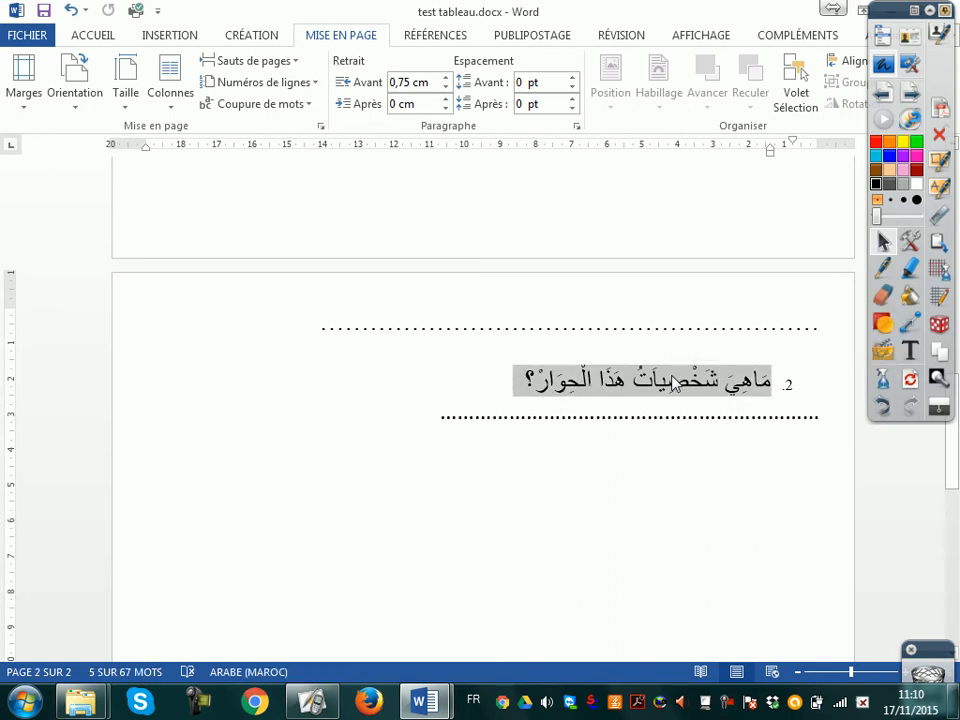
{"action": "key", "text": "BackSpace"}
{"action": "scroll", "coordinate": [675, 401], "scroll_direction": "up", "scroll_amount": 5}
{"action": "left_click", "coordinate": [769, 315]}
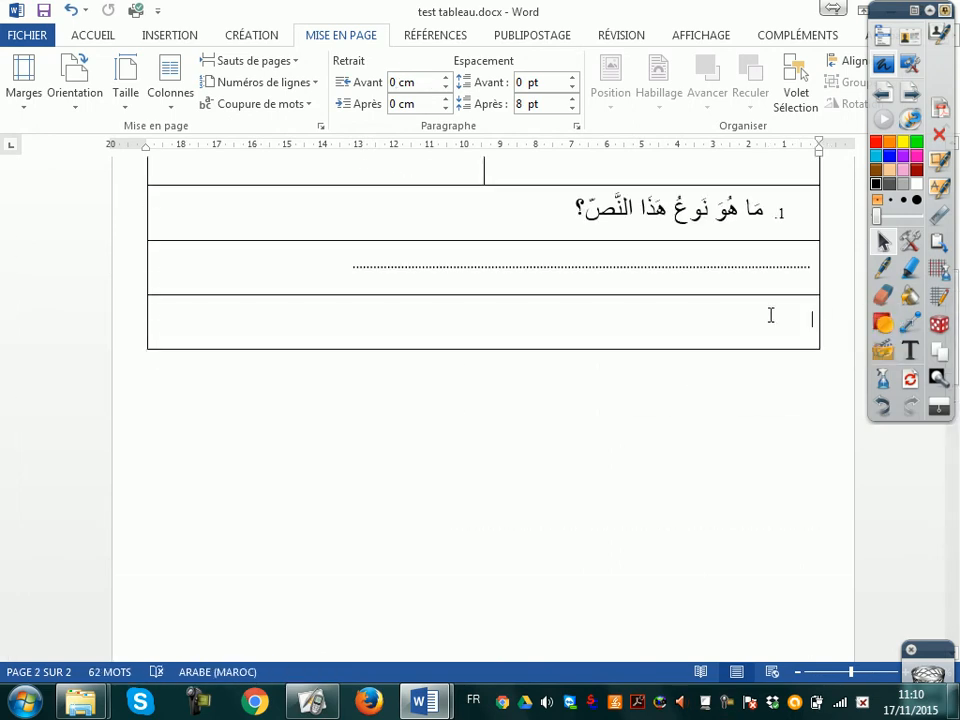
{"action": "key", "text": "ctrl+v"}
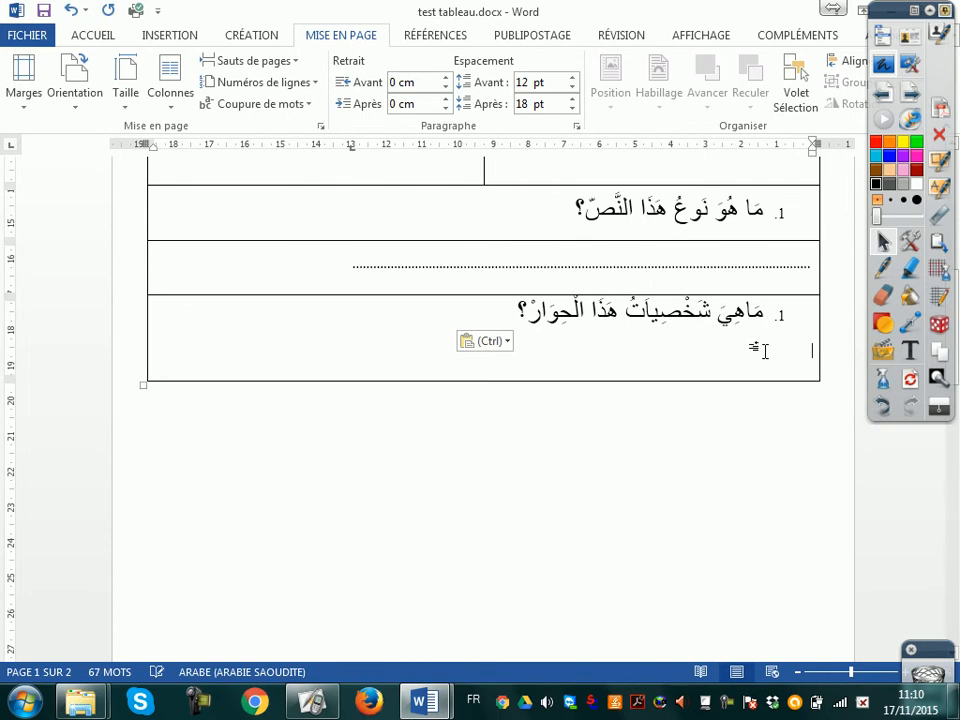
{"action": "key", "text": "BackSpace"}
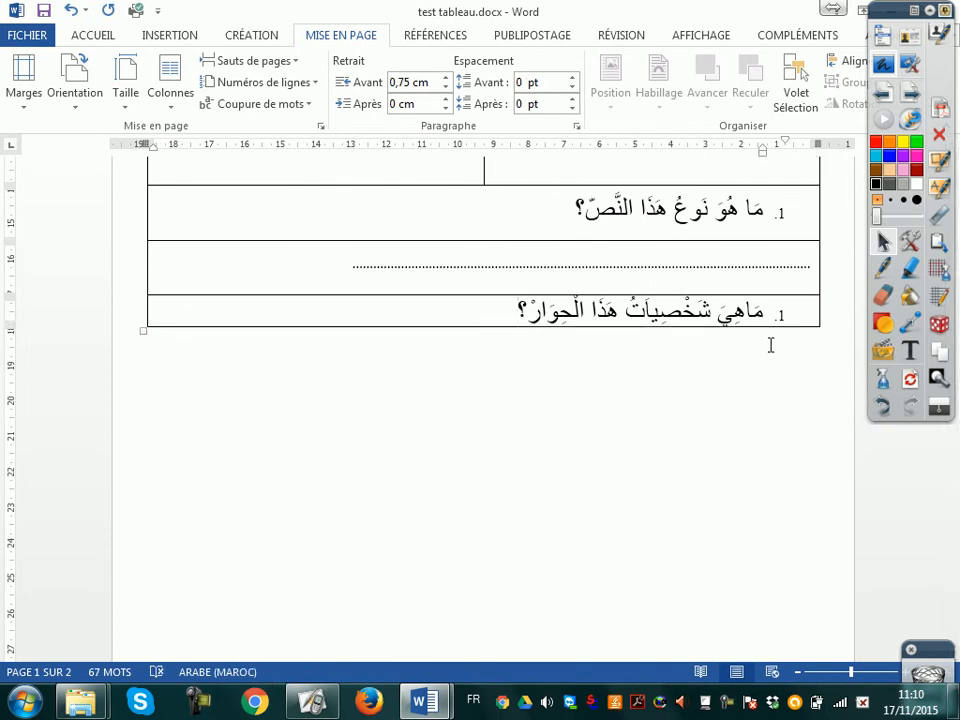
{"action": "key", "text": "Tab"}
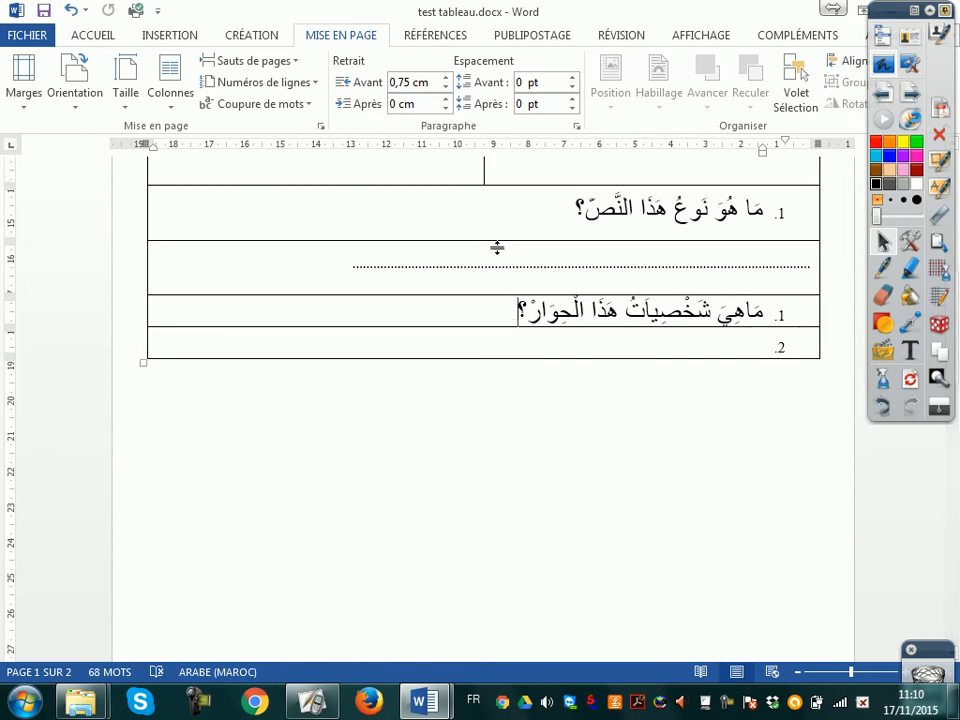
{"action": "key", "text": "BackSpace"}
{"action": "key", "text": "BackSpace"}
{"action": "key", "text": "ctrl+z"}
{"action": "key", "text": "ctrl+z"}
{"action": "key", "text": "ctrl+z"}
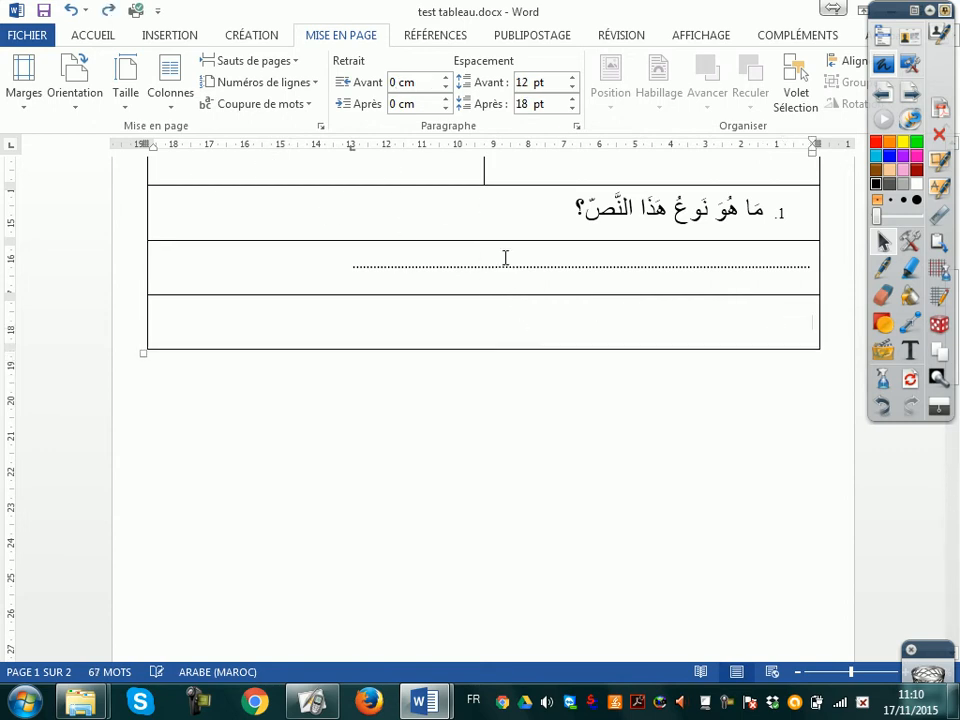
Fill the empty last row with a dotted answer line and add another dotted answer row below it
{"action": "scroll", "coordinate": [616, 458], "scroll_direction": "up", "scroll_amount": 5}
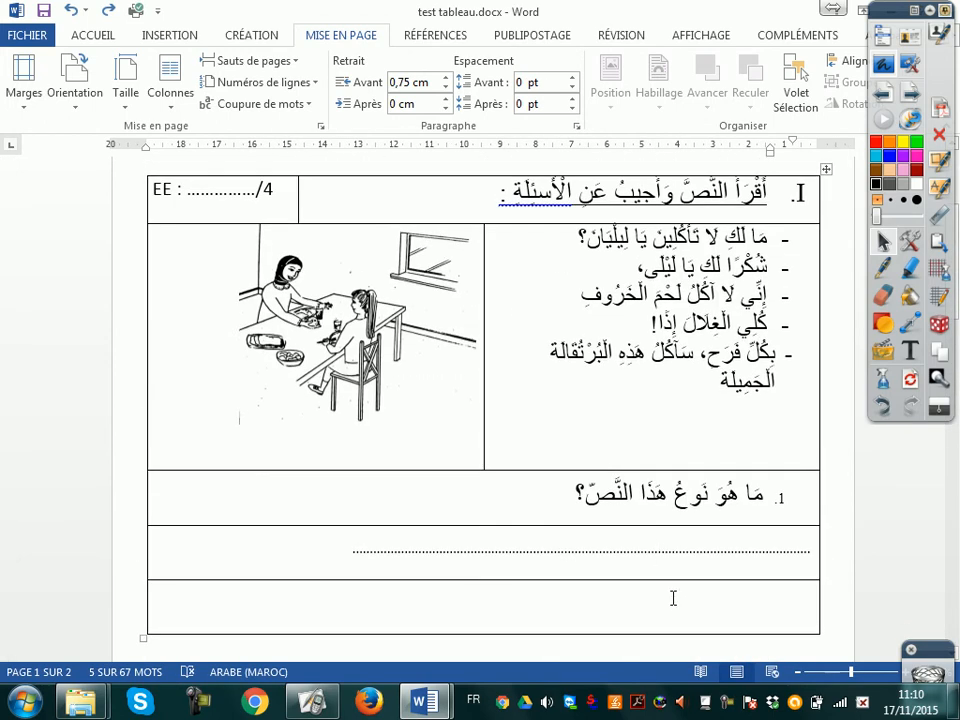
{"action": "left_click", "coordinate": [668, 598]}
{"action": "left_click", "coordinate": [352, 147]}
{"action": "scroll", "coordinate": [784, 426], "scroll_direction": "down", "scroll_amount": 3}
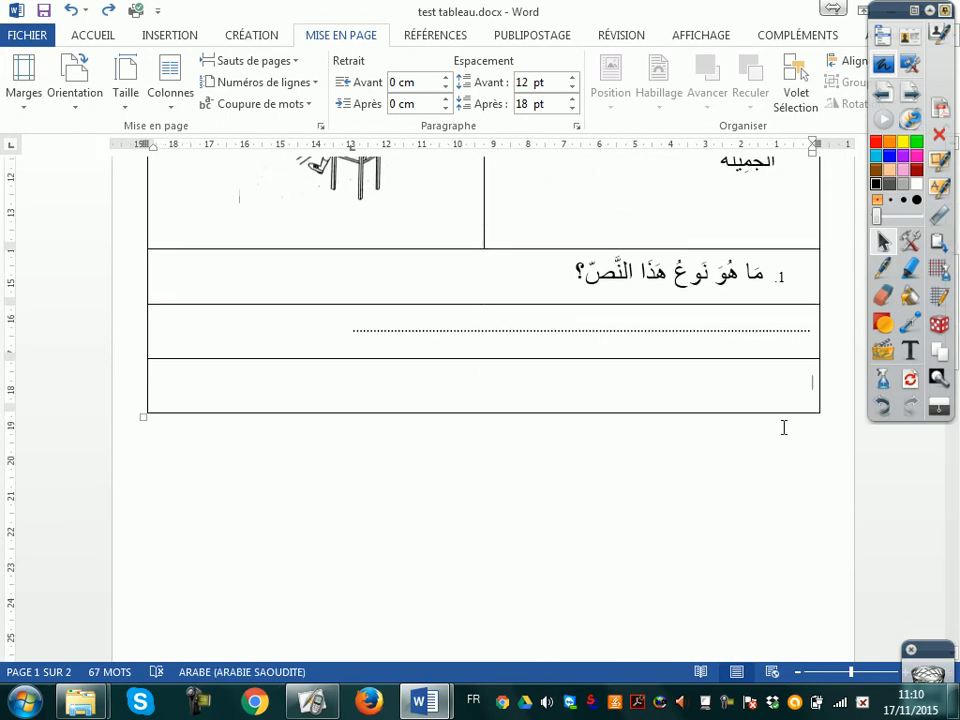
{"action": "key", "text": "Tab"}
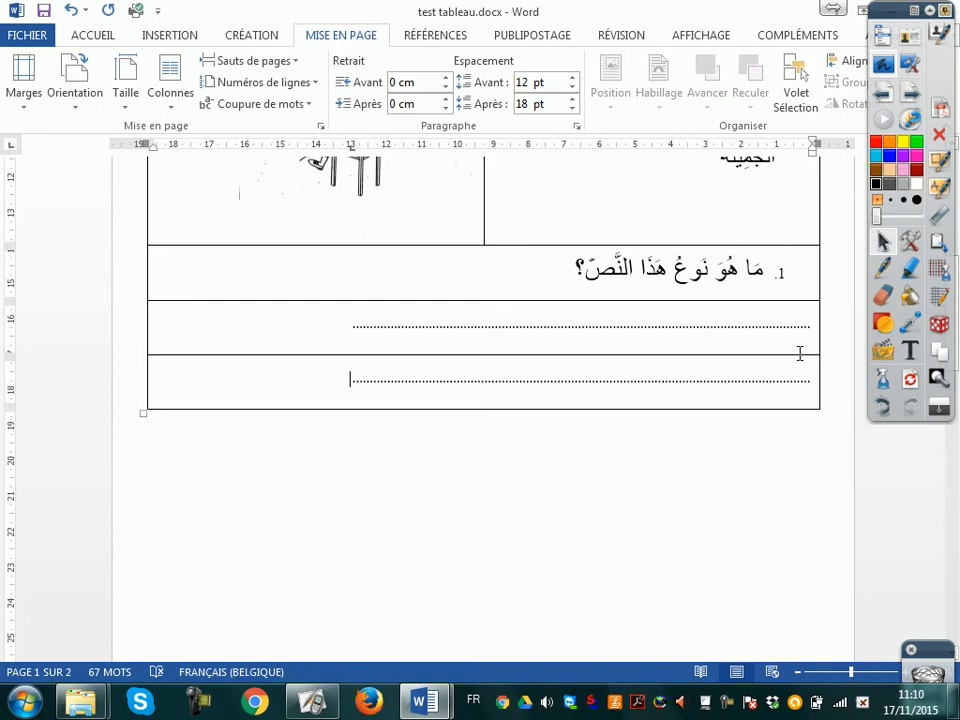
{"action": "key", "text": "Tab"}
{"action": "key", "text": "ctrl+Tab"}
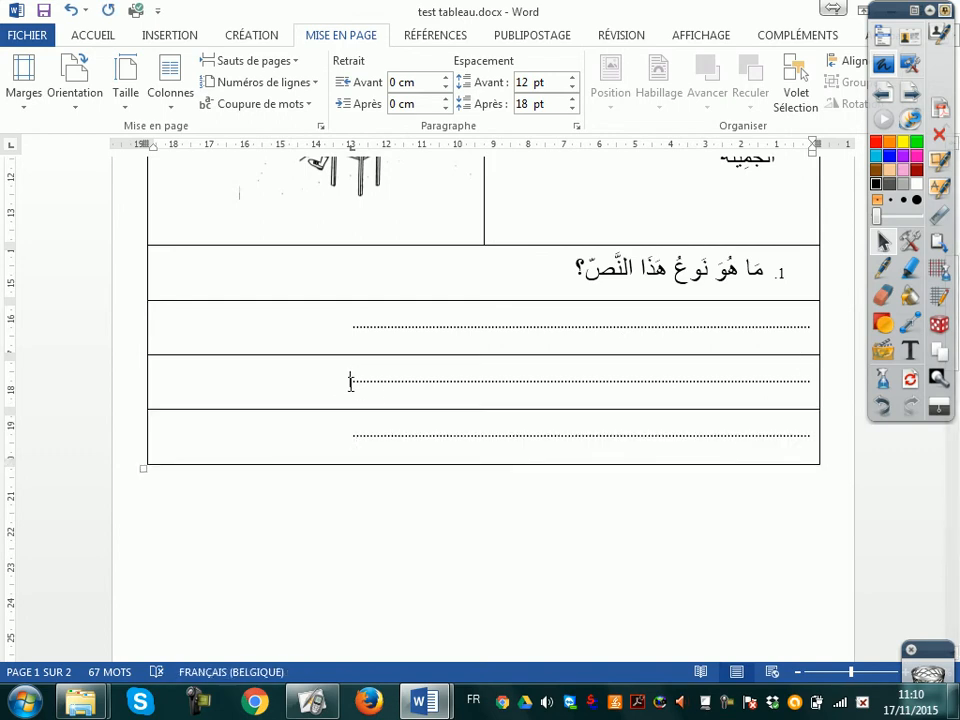
Replace the first new dotted line with the copied question asking who the characters of the dialogue are, without an extra blank paragraph
{"action": "left_click_drag", "start_coordinate": [350, 382], "coordinate": [724, 373]}
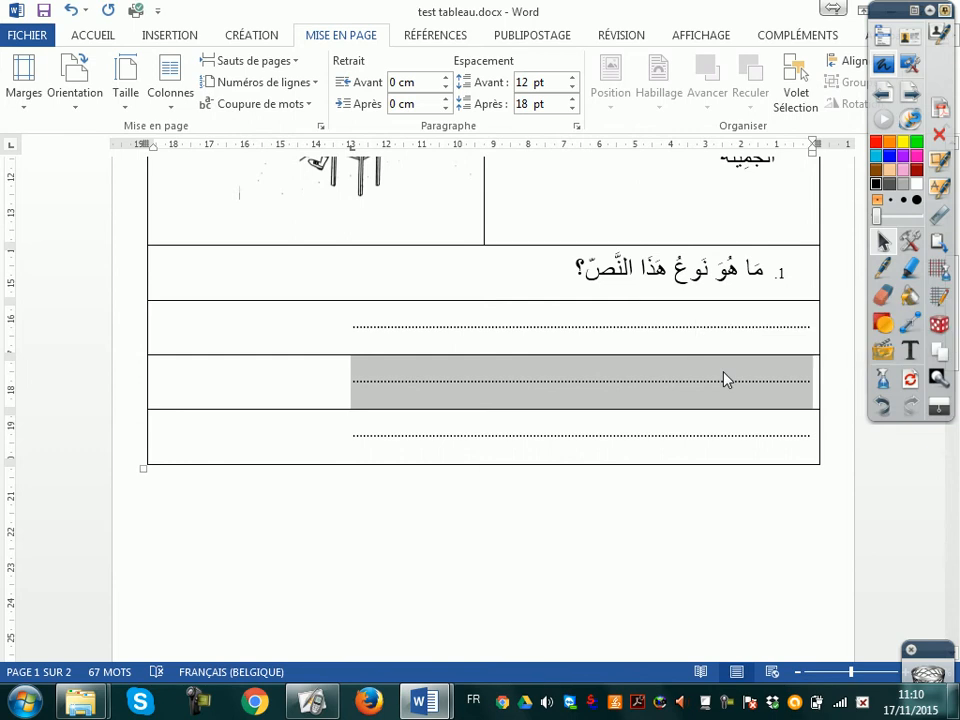
{"action": "key", "text": "ctrl+v"}
{"action": "key", "text": "BackSpace"}
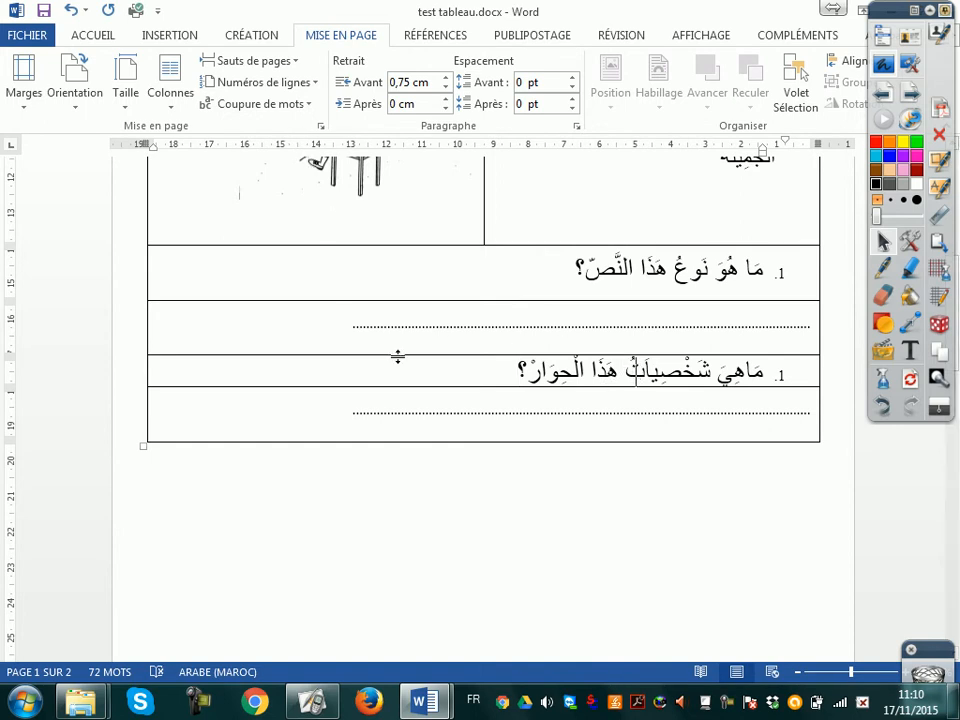
{"action": "left_click", "coordinate": [357, 407]}
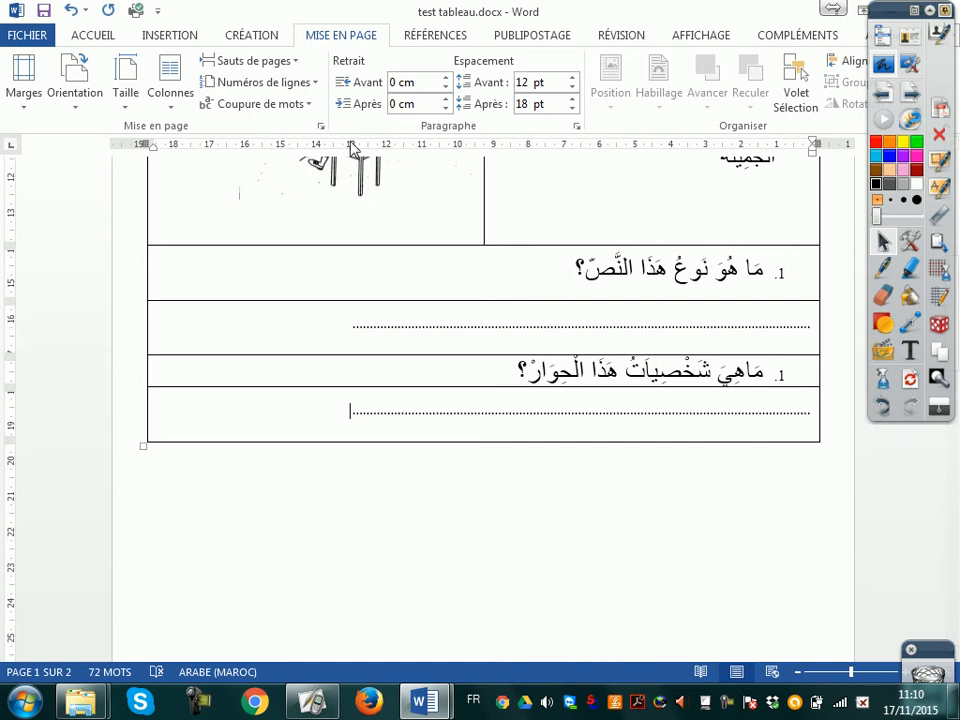
{"action": "left_click", "coordinate": [376, 422]}
{"action": "key", "text": "Tab"}
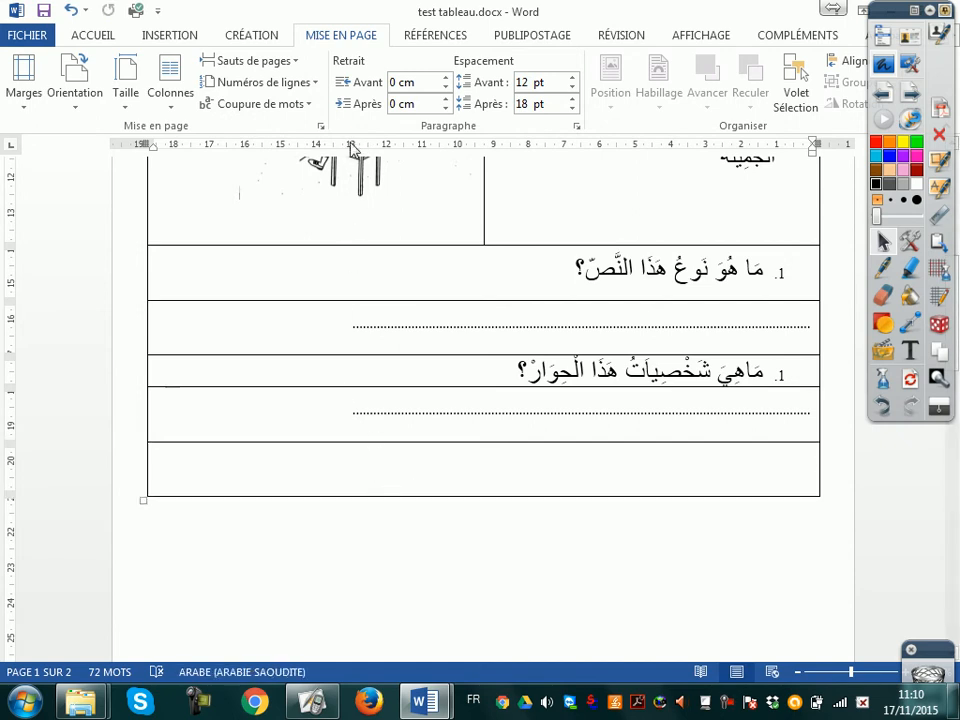
{"action": "key", "text": "ctrl+v"}
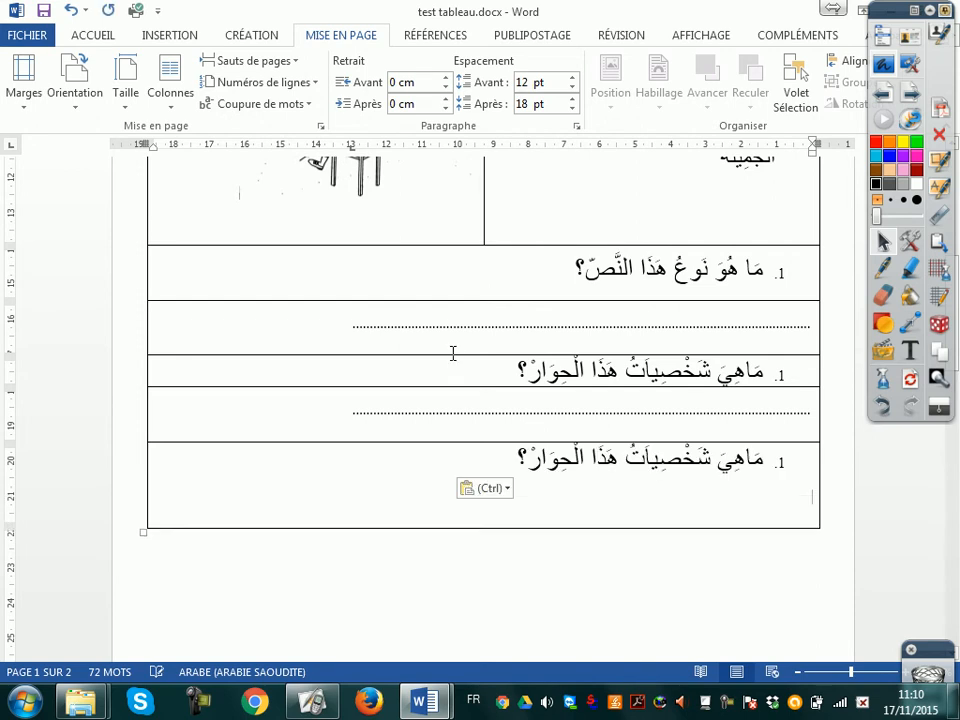
{"action": "key", "text": "Tab"}
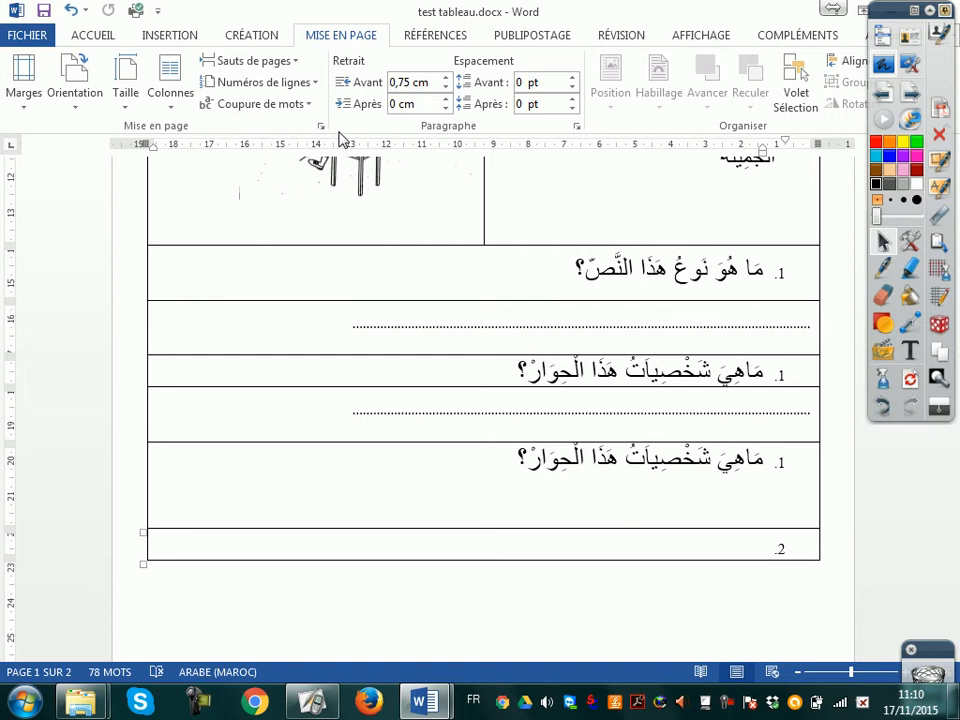
{"action": "key", "text": "ctrl+z"}
{"action": "key", "text": "ctrl+z"}
{"action": "key", "text": "ctrl+z"}
{"action": "key", "text": "ctrl+z"}
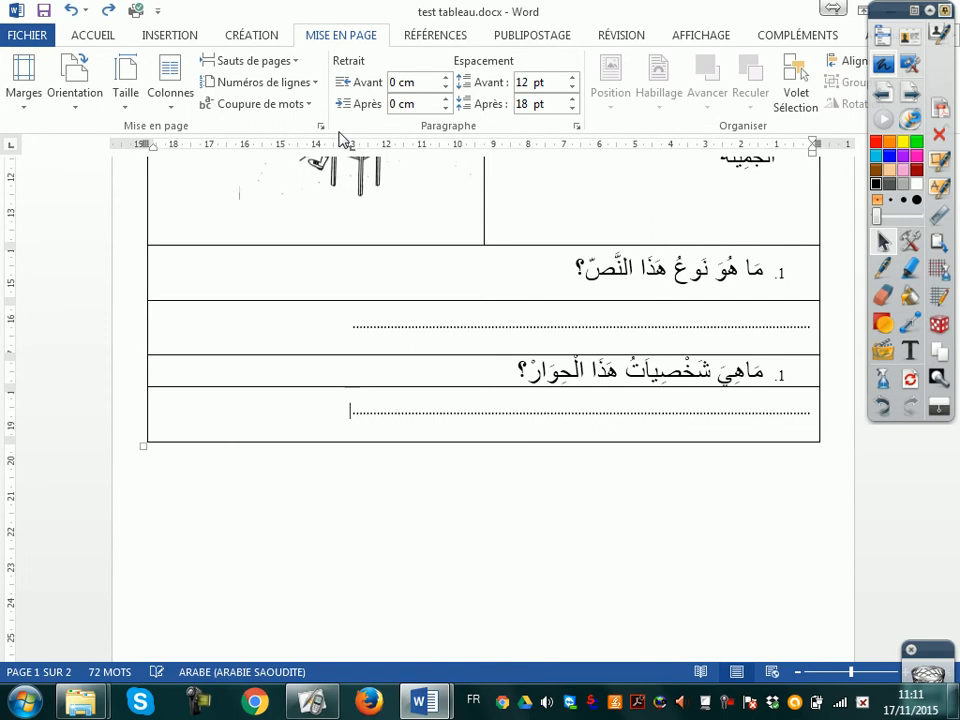
Remove all borders from the entire second table, which holds the dialogue, picture and questions
{"action": "scroll", "coordinate": [845, 440], "scroll_direction": "up", "scroll_amount": 3}
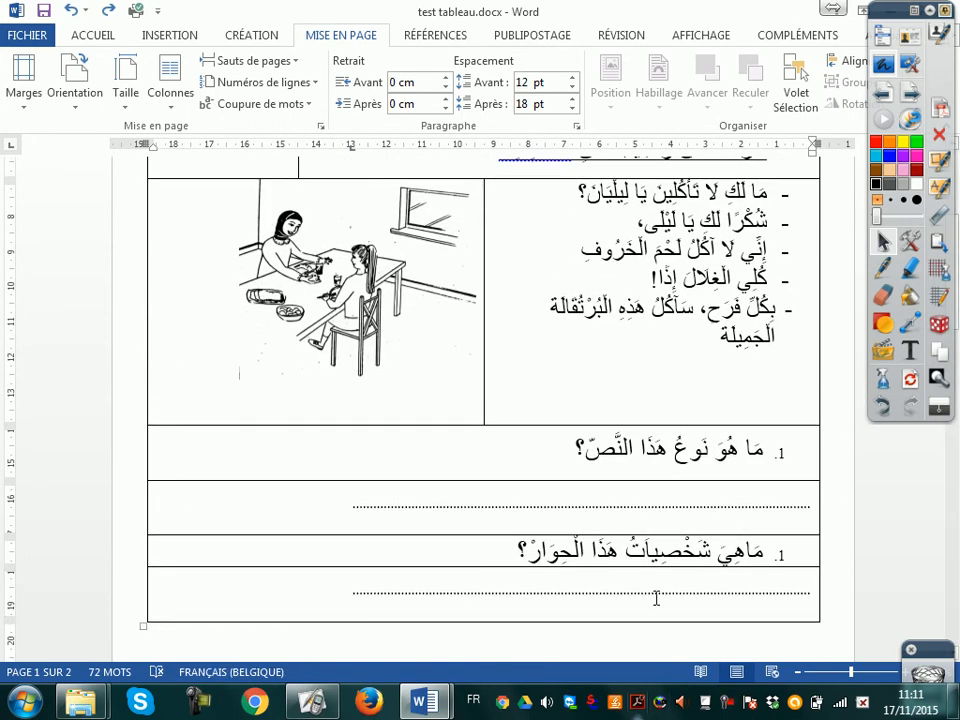
{"action": "scroll", "coordinate": [656, 598], "scroll_direction": "up", "scroll_amount": 3}
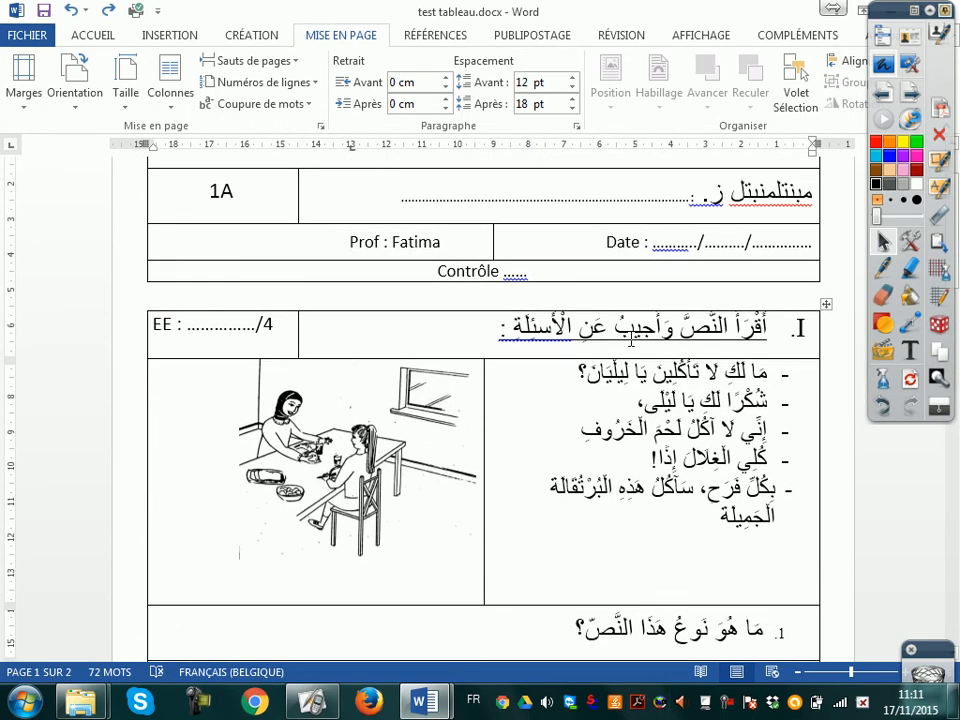
{"action": "scroll", "coordinate": [631, 341], "scroll_direction": "down", "scroll_amount": 2}
{"action": "scroll", "coordinate": [546, 381], "scroll_direction": "down", "scroll_amount": 2}
{"action": "scroll", "coordinate": [557, 394], "scroll_direction": "up", "scroll_amount": 4}
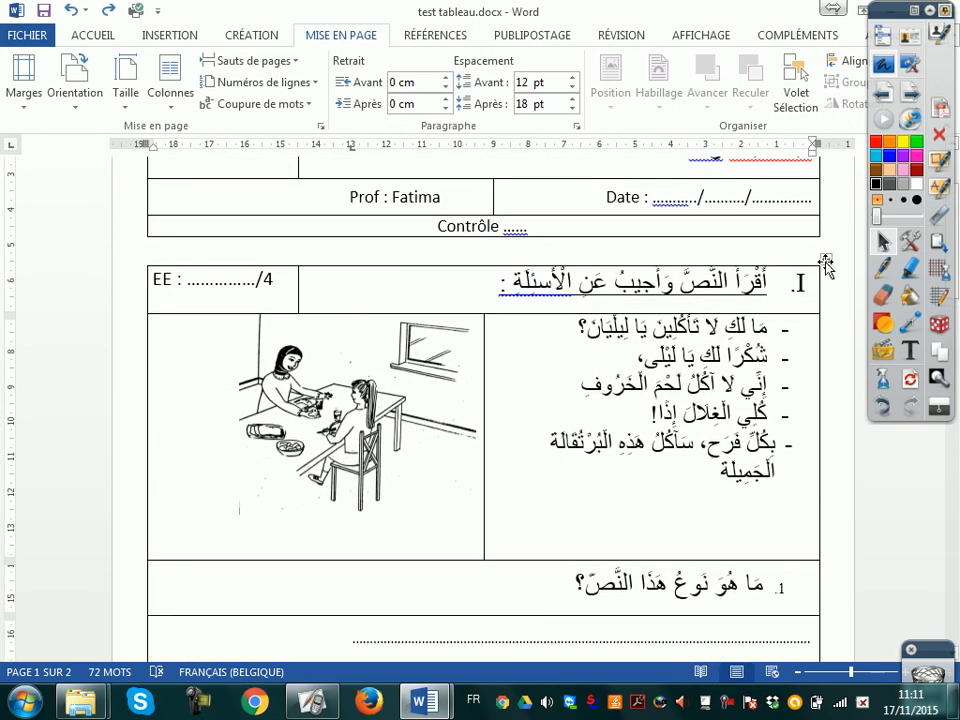
{"action": "left_click", "coordinate": [824, 263]}
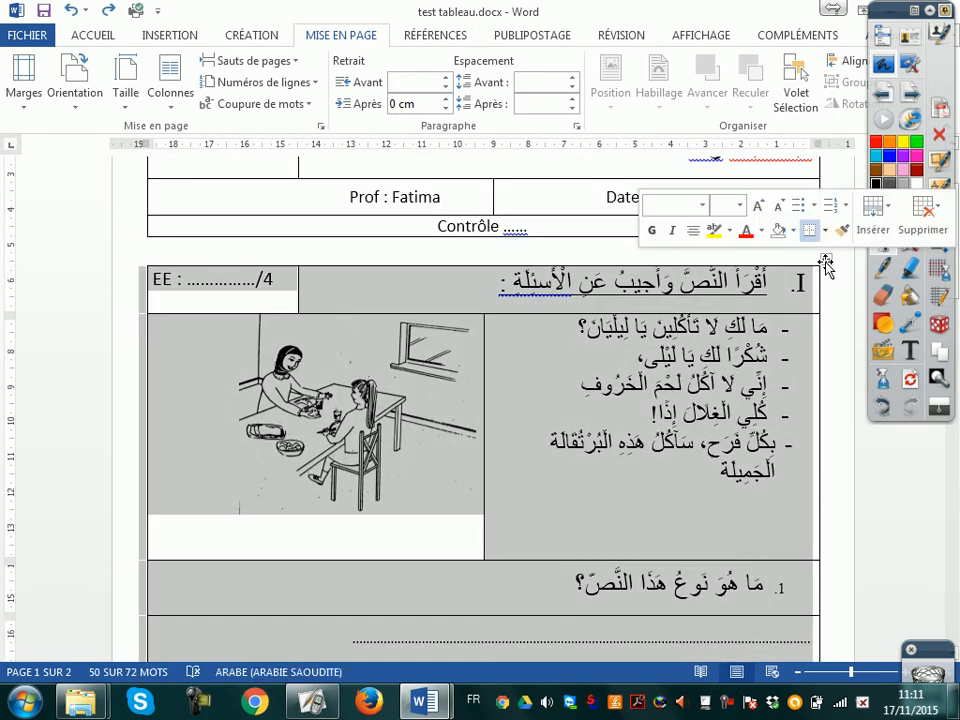
{"action": "left_click", "coordinate": [110, 40]}
{"action": "left_click", "coordinate": [524, 98]}
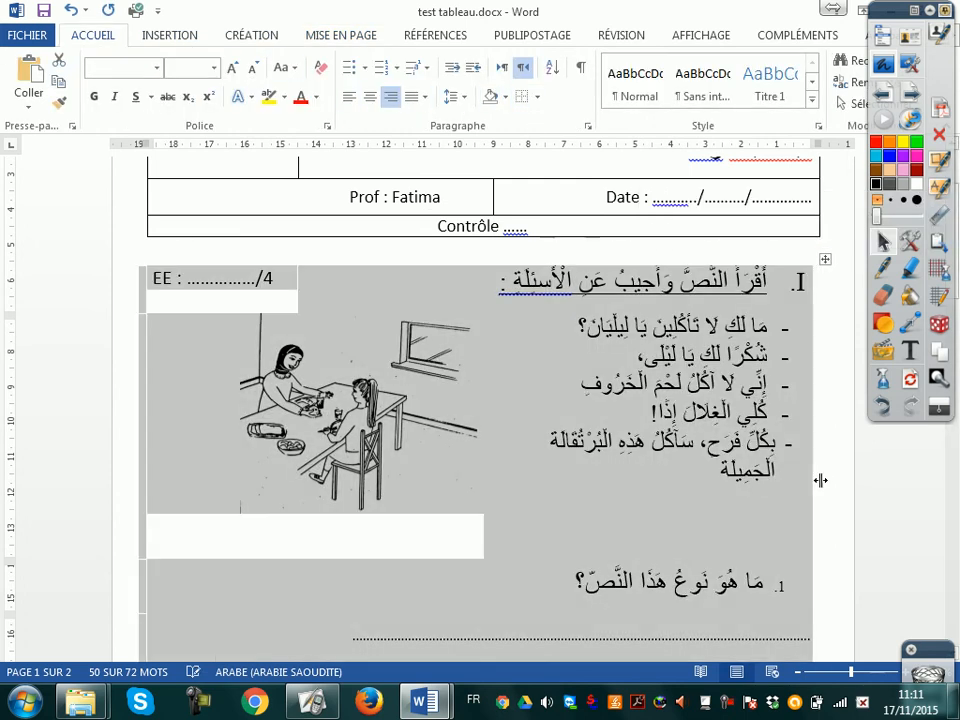
Check the second table without borders down to the last answer line and select the whole table for copying
{"action": "scroll", "coordinate": [823, 525], "scroll_direction": "down", "scroll_amount": 3}
{"action": "left_click", "coordinate": [724, 568]}
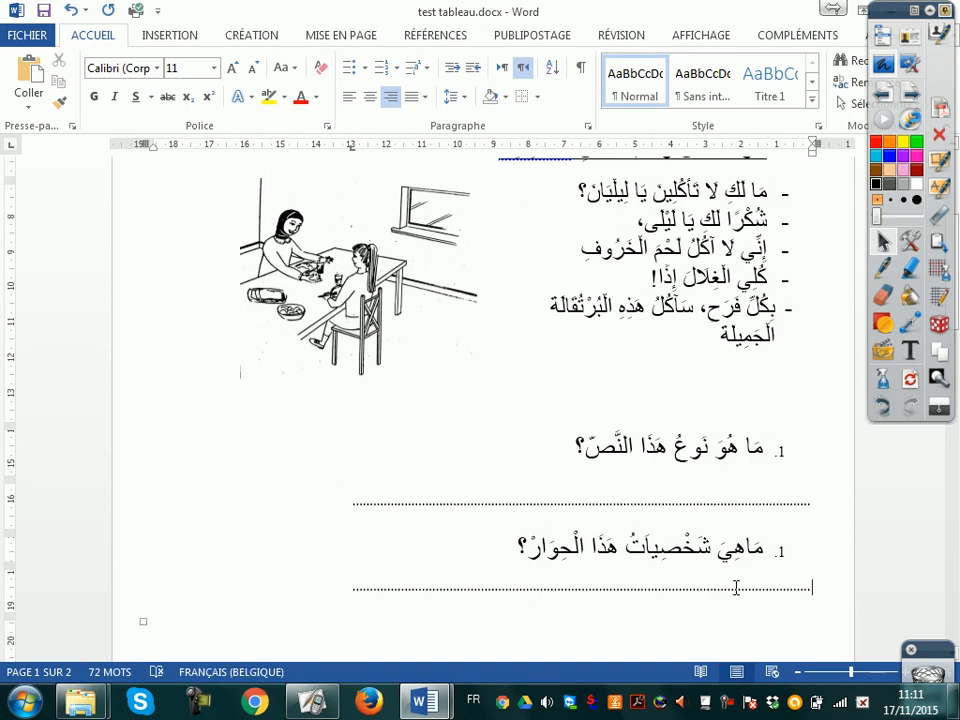
{"action": "scroll", "coordinate": [826, 362], "scroll_direction": "up", "scroll_amount": 5}
{"action": "left_click", "coordinate": [824, 351]}
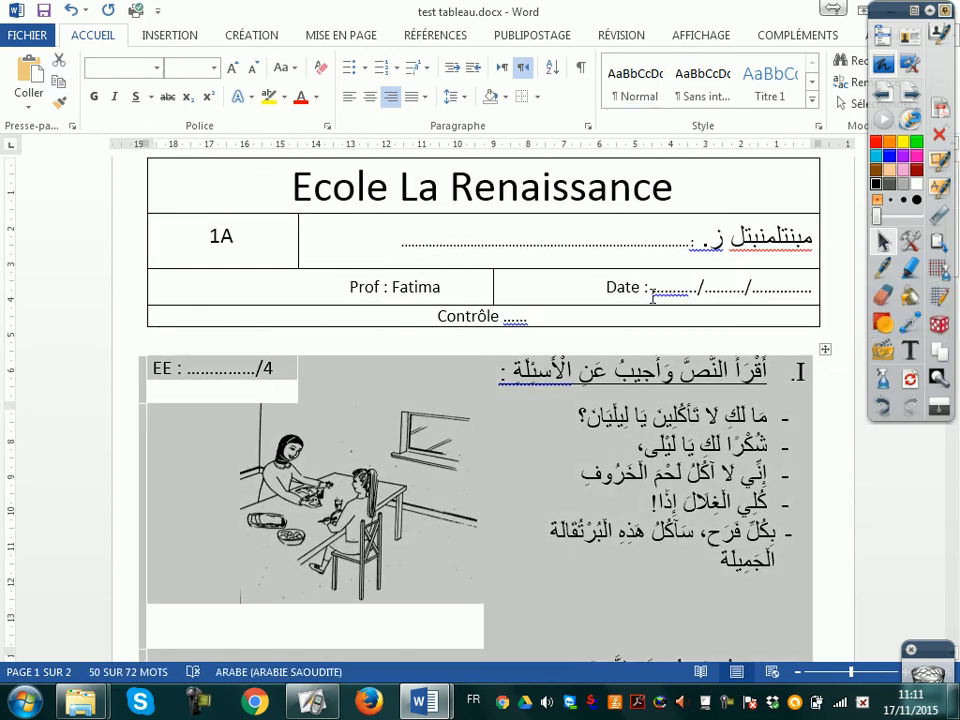
{"action": "left_click", "coordinate": [28, 38]}
{"action": "left_click", "coordinate": [72, 117]}
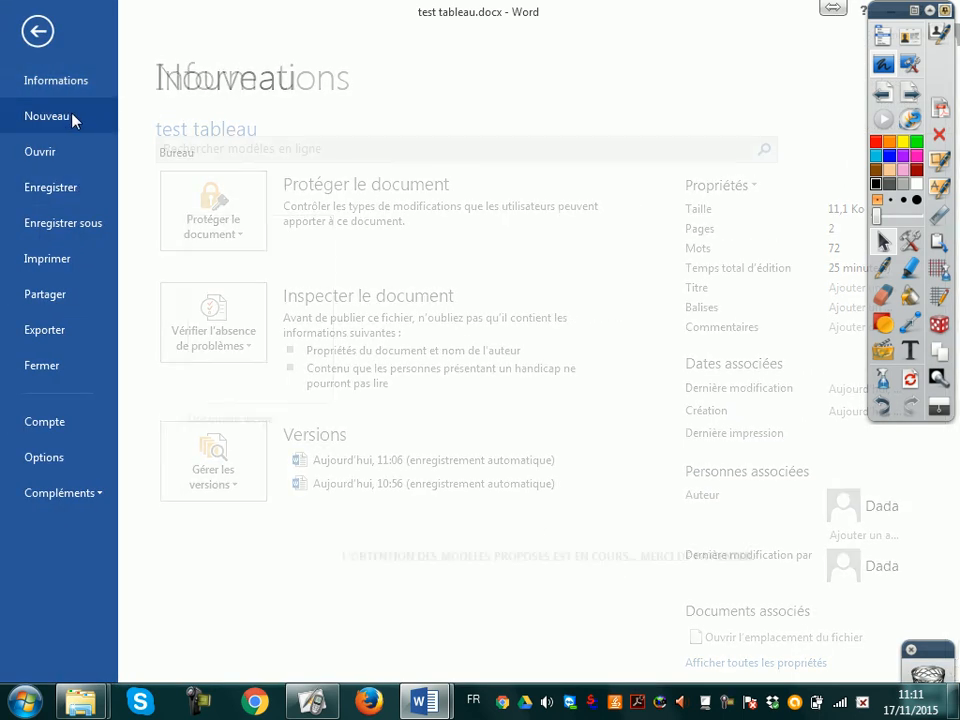
{"action": "key", "text": "Escape"}
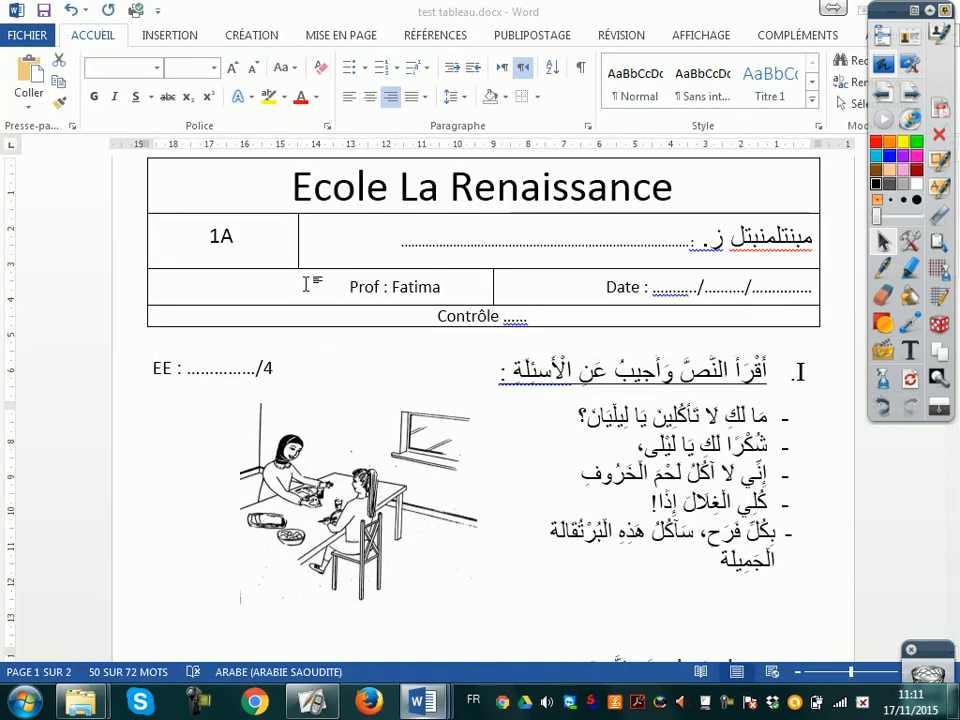
Switch to the document "CONTROL 1A pour le 19 04 15" and paste the copied table onto the empty page 5
{"action": "mouse_move", "coordinate": [424, 702]}
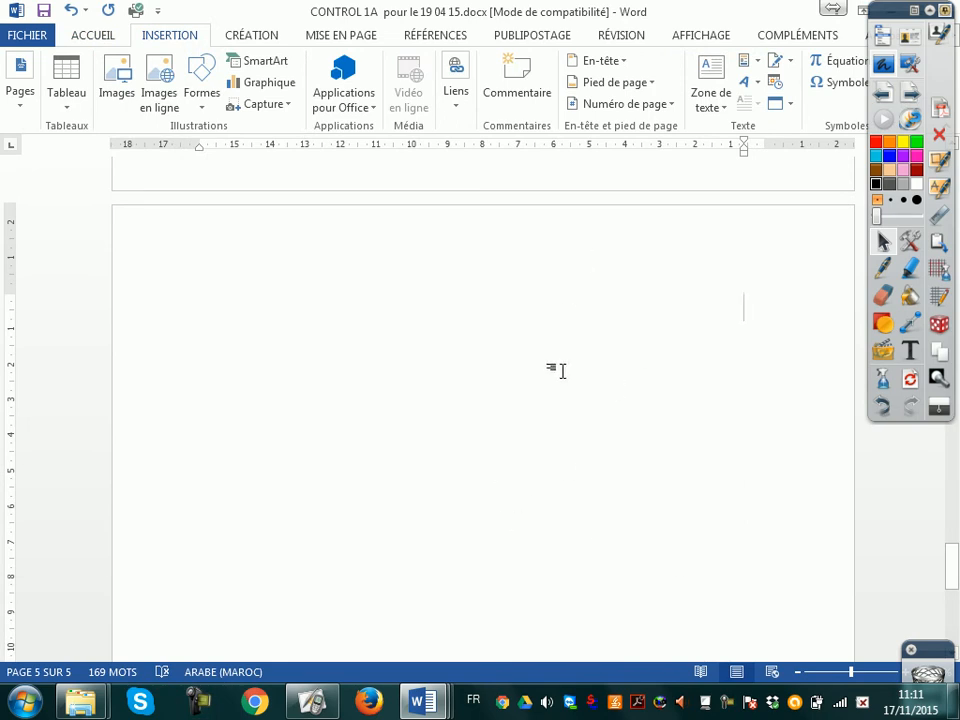
{"action": "left_click", "coordinate": [98, 37]}
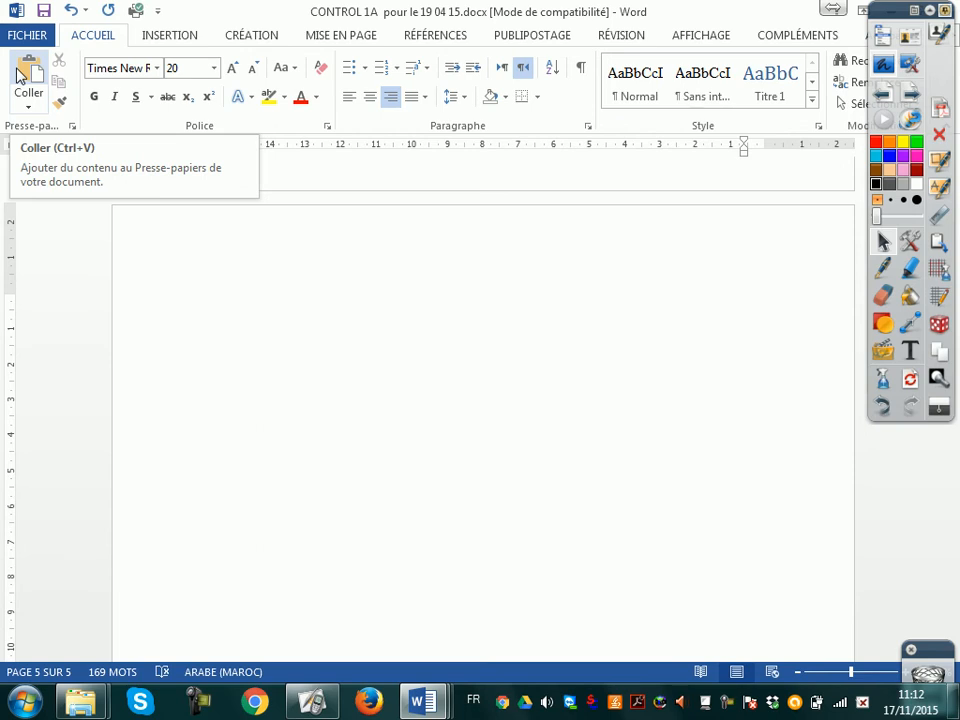
{"action": "left_click", "coordinate": [20, 77]}
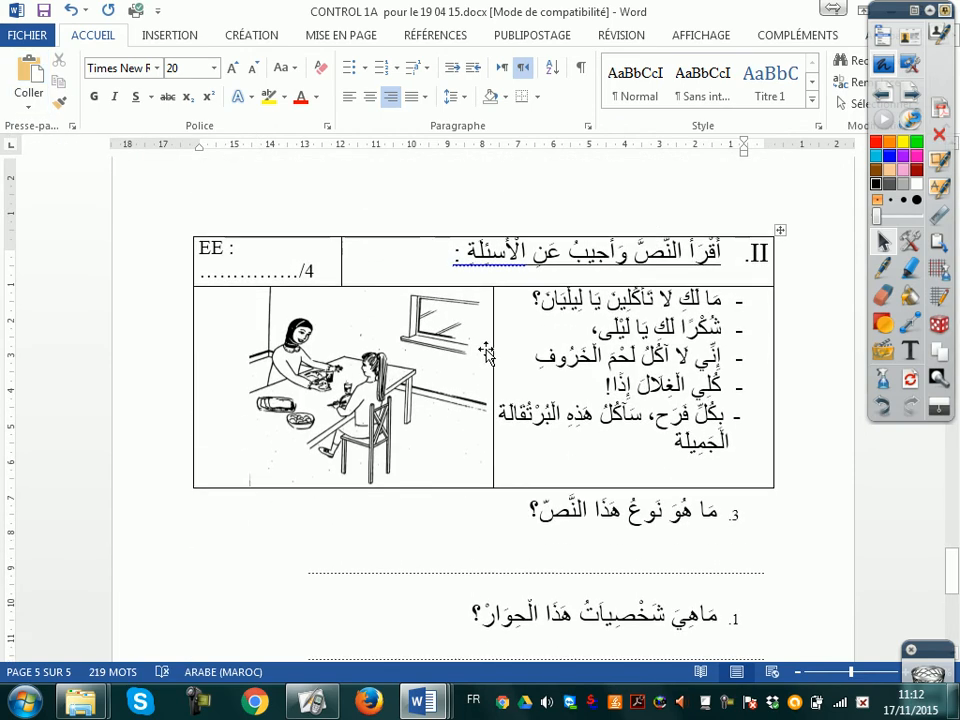
Apply all borders to the whole pasted table, and switch it back to no borders
{"action": "left_click", "coordinate": [782, 247]}
{"action": "scroll", "coordinate": [651, 381], "scroll_direction": "down", "scroll_amount": 5}
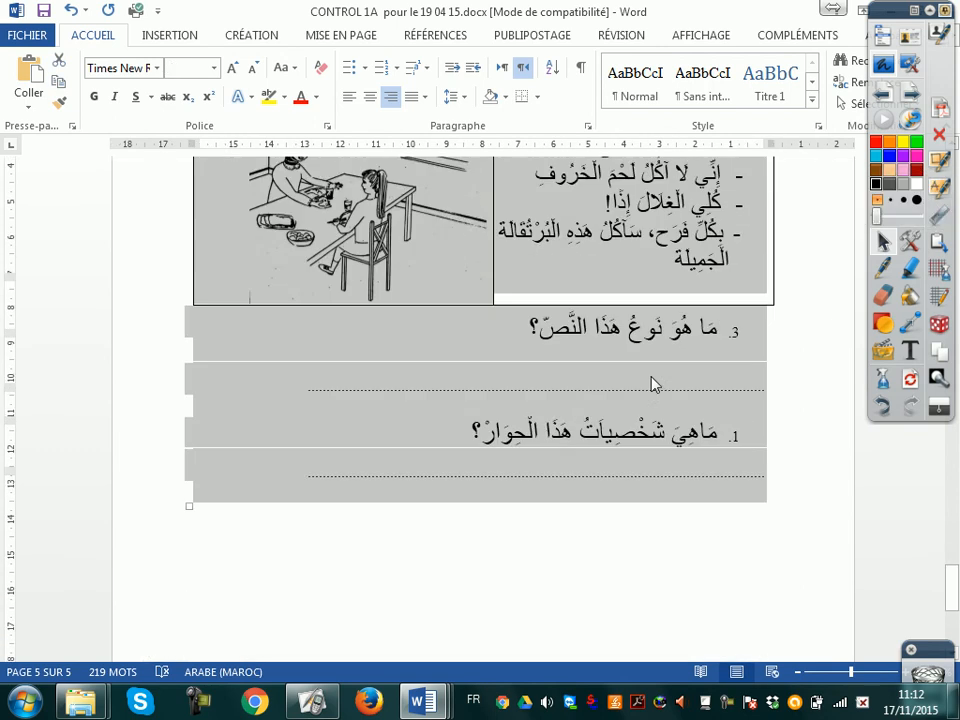
{"action": "scroll", "coordinate": [471, 419], "scroll_direction": "up", "scroll_amount": 4}
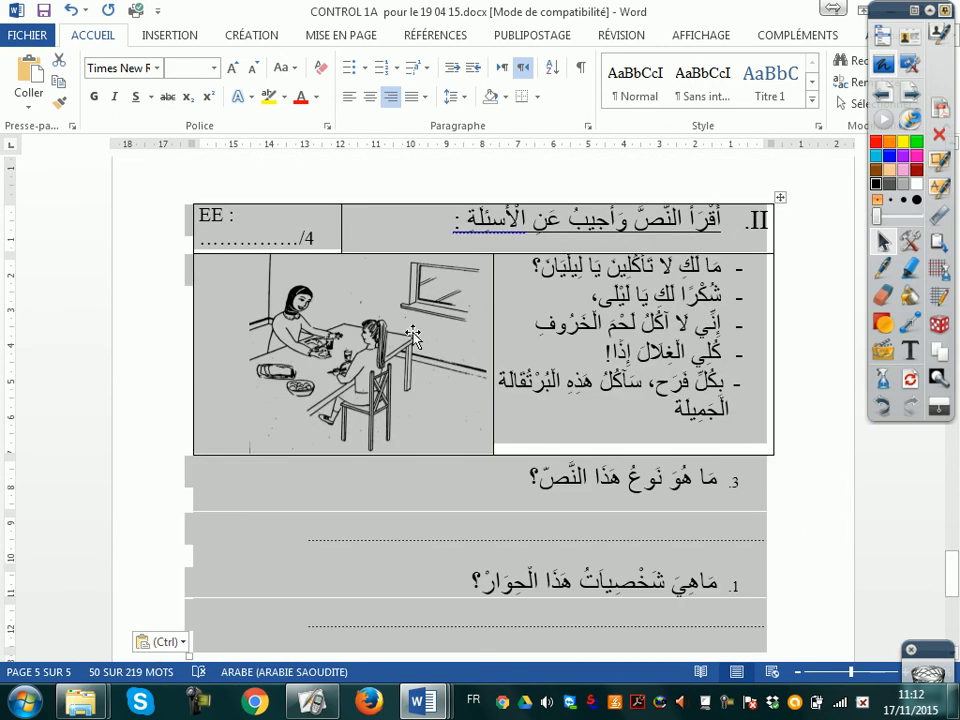
{"action": "left_click", "coordinate": [527, 102]}
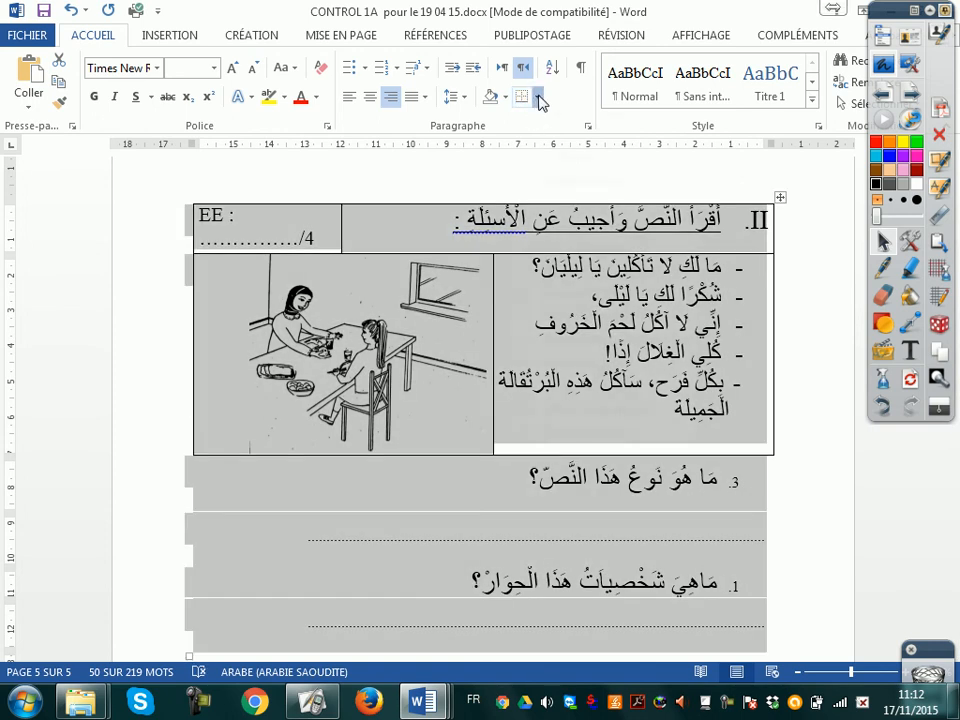
{"action": "left_click", "coordinate": [538, 98]}
{"action": "left_click", "coordinate": [556, 234]}
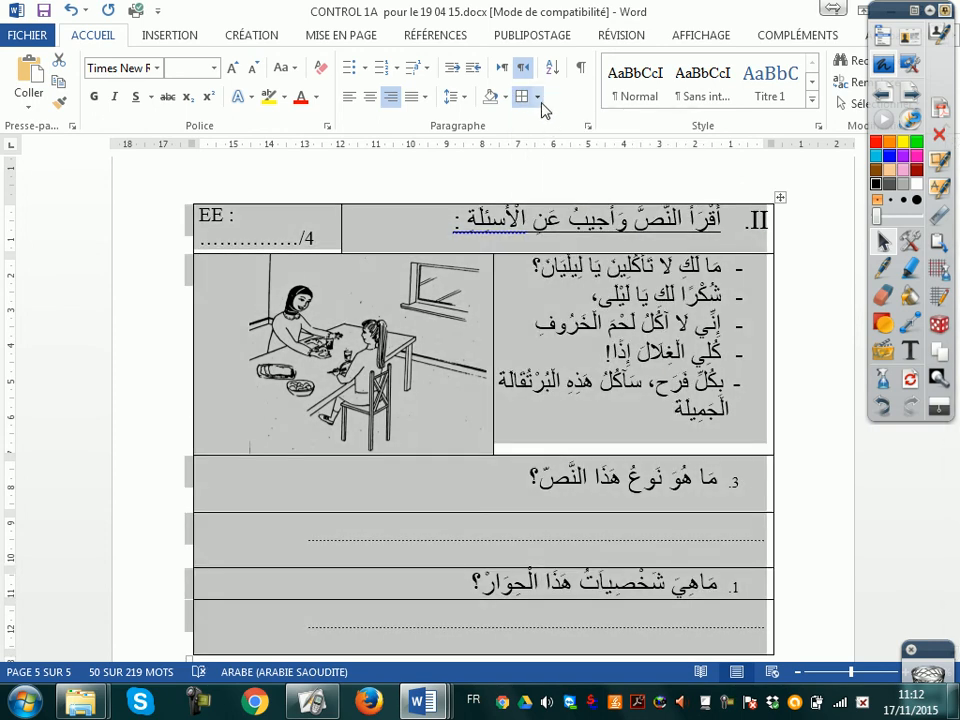
{"action": "left_click", "coordinate": [540, 98]}
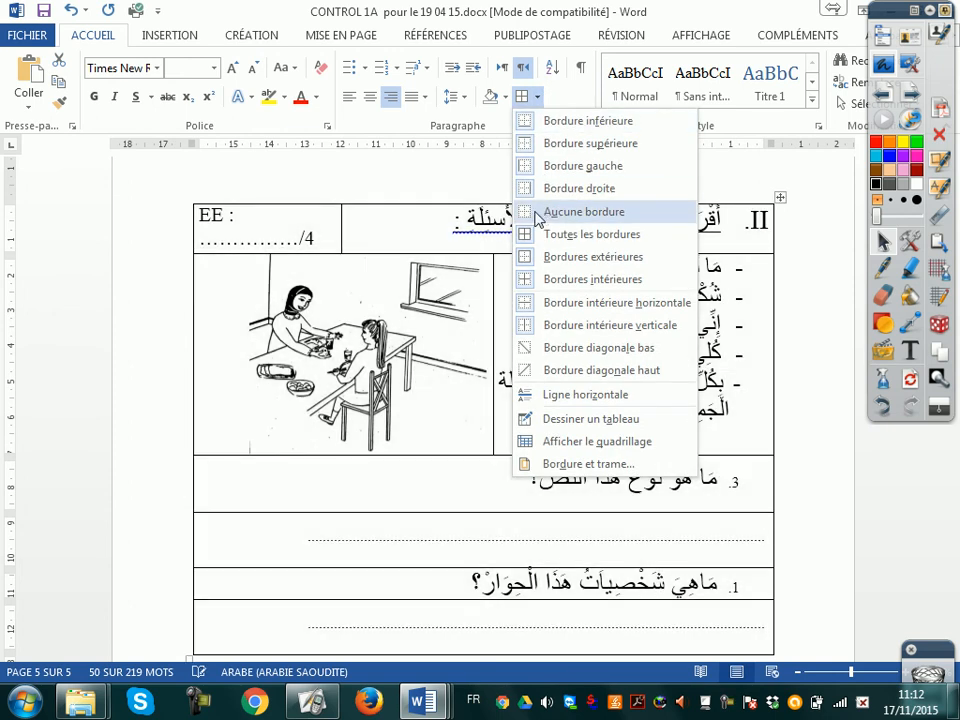
{"action": "left_click", "coordinate": [538, 211]}
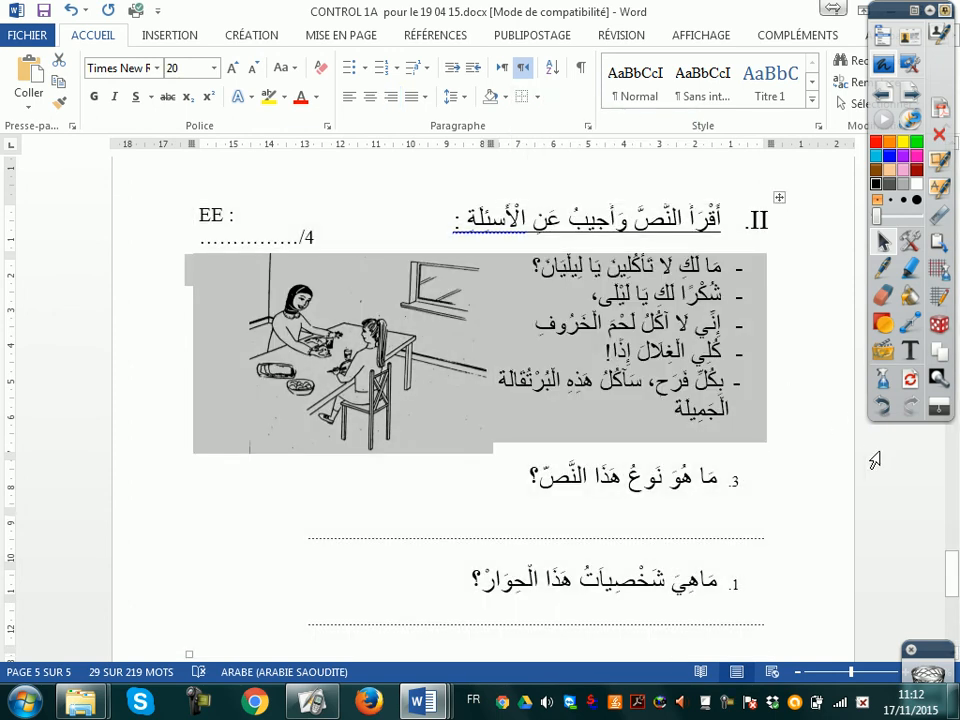
{"action": "left_click", "coordinate": [711, 480]}
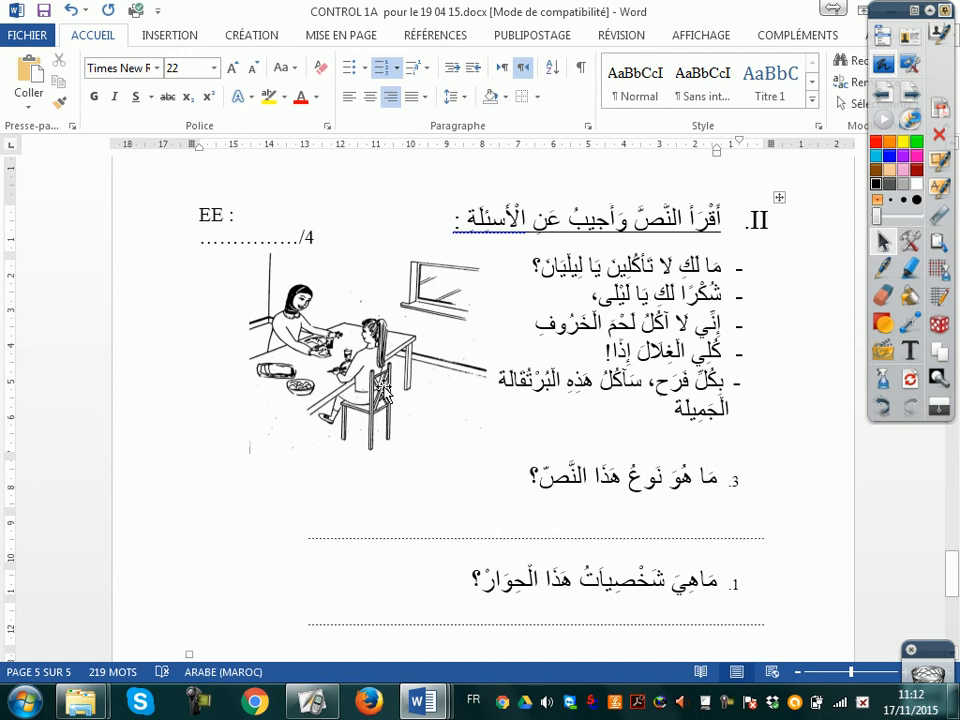
Widen the EE score cell so its text fits on one line, and shorten the dotted blank before "/4"
{"action": "left_click", "coordinate": [308, 234]}
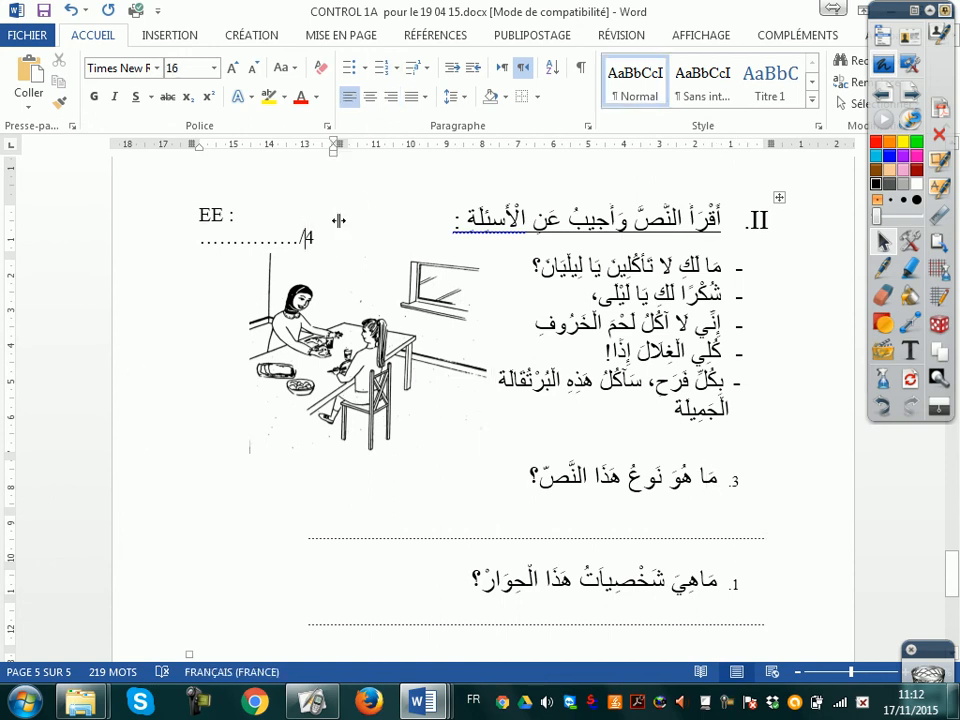
{"action": "left_click_drag", "start_coordinate": [339, 219], "coordinate": [360, 217]}
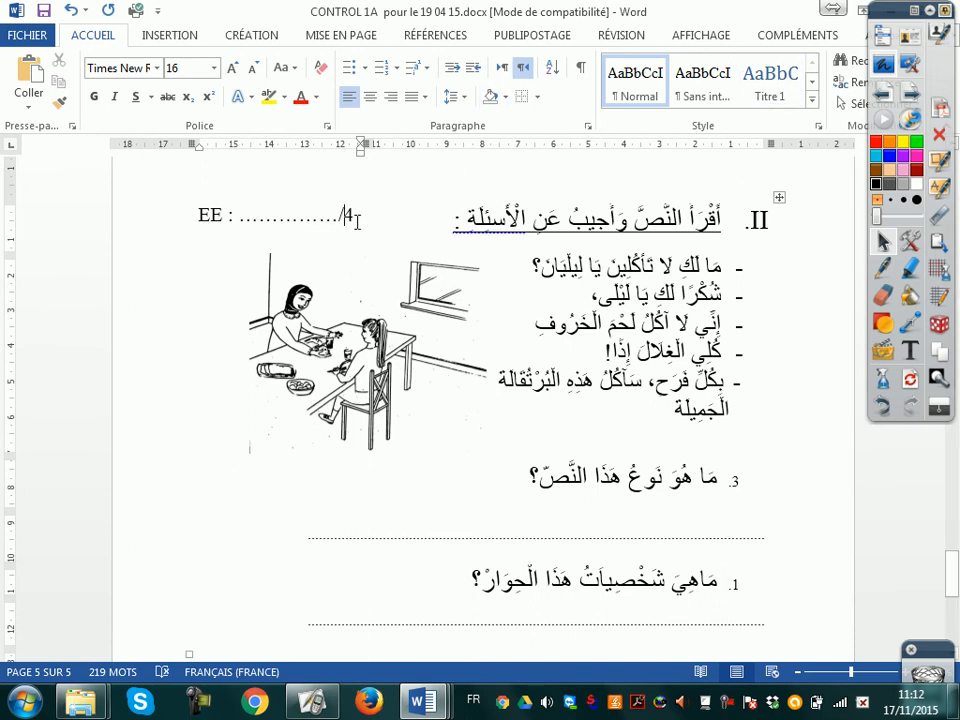
{"action": "left_click_drag", "start_coordinate": [368, 219], "coordinate": [393, 220]}
{"action": "left_click_drag", "start_coordinate": [301, 218], "coordinate": [254, 218]}
{"action": "key", "text": "BackSpace"}
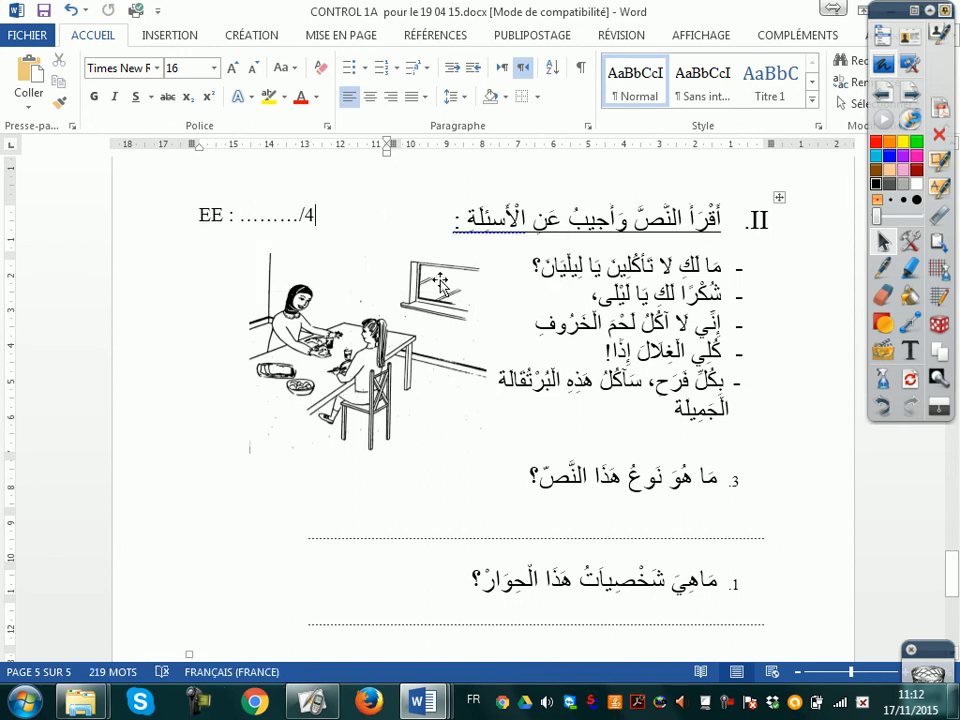
Review the pasted table's layout from its heading to the last answer line and select the whole table
{"action": "scroll", "coordinate": [568, 439], "scroll_direction": "down", "scroll_amount": 4}
{"action": "scroll", "coordinate": [576, 445], "scroll_direction": "up", "scroll_amount": 4}
{"action": "scroll", "coordinate": [575, 435], "scroll_direction": "up", "scroll_amount": 4}
{"action": "scroll", "coordinate": [577, 439], "scroll_direction": "down", "scroll_amount": 6}
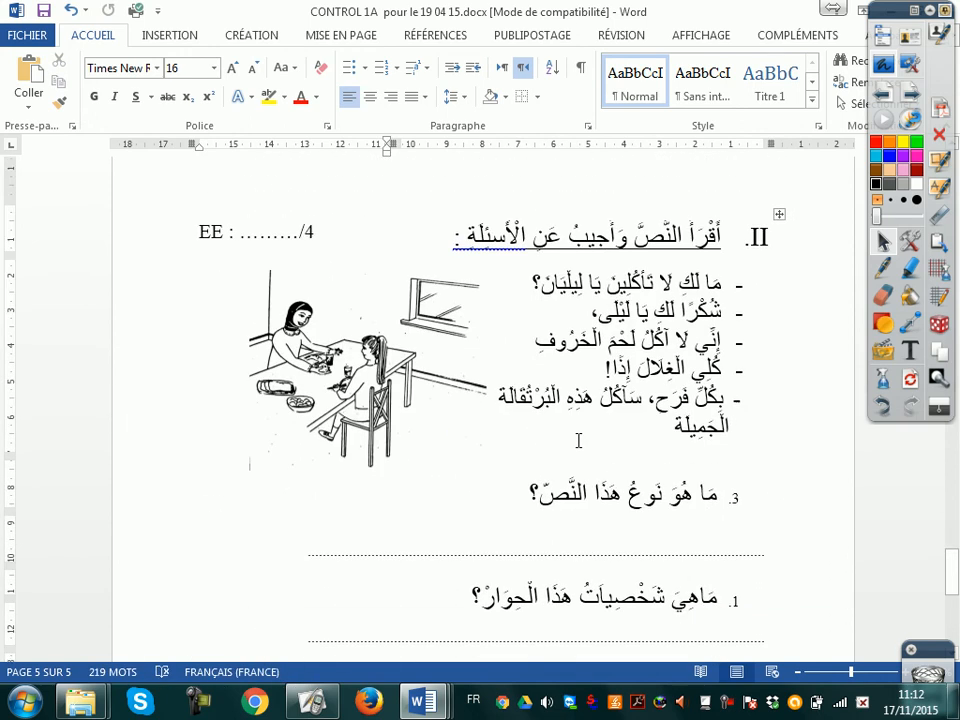
{"action": "scroll", "coordinate": [600, 435], "scroll_direction": "up", "scroll_amount": 4}
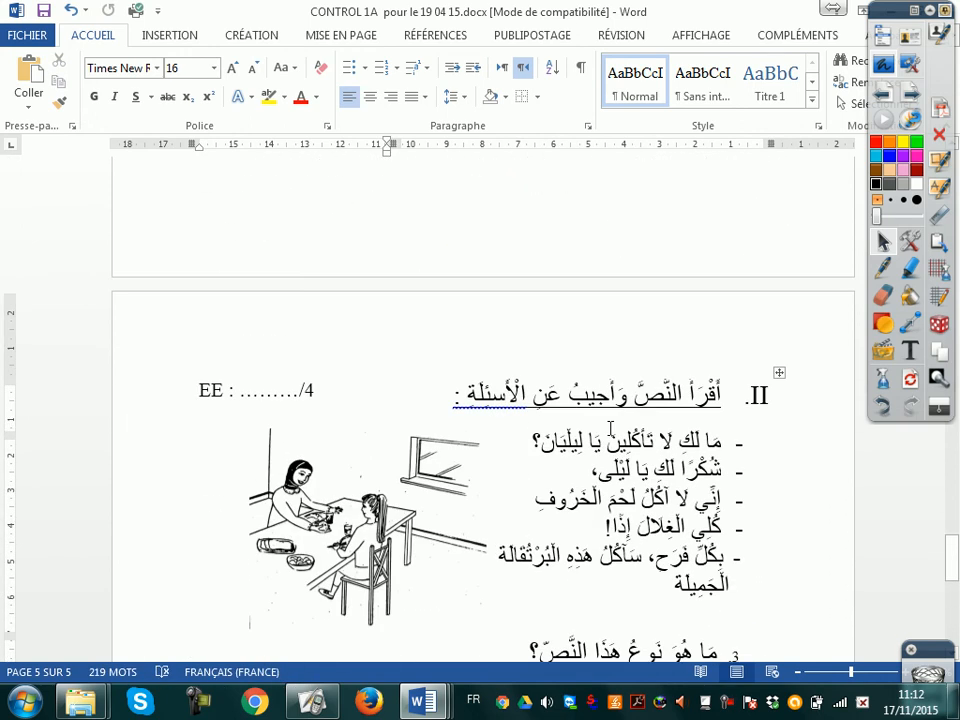
{"action": "left_click", "coordinate": [777, 377]}
{"action": "scroll", "coordinate": [782, 388], "scroll_direction": "down", "scroll_amount": 3}
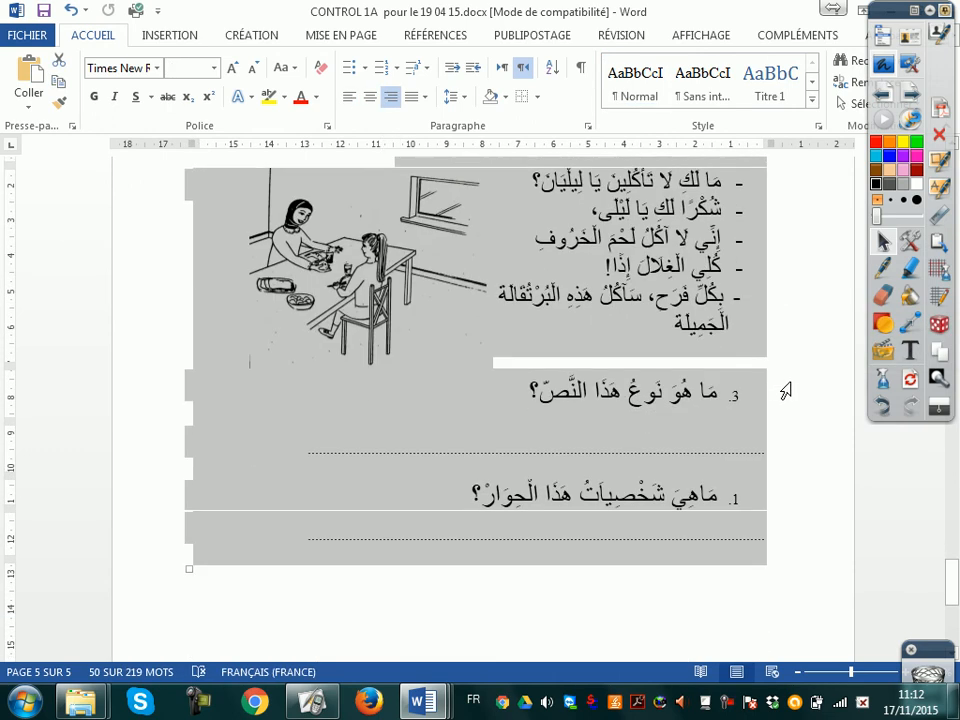